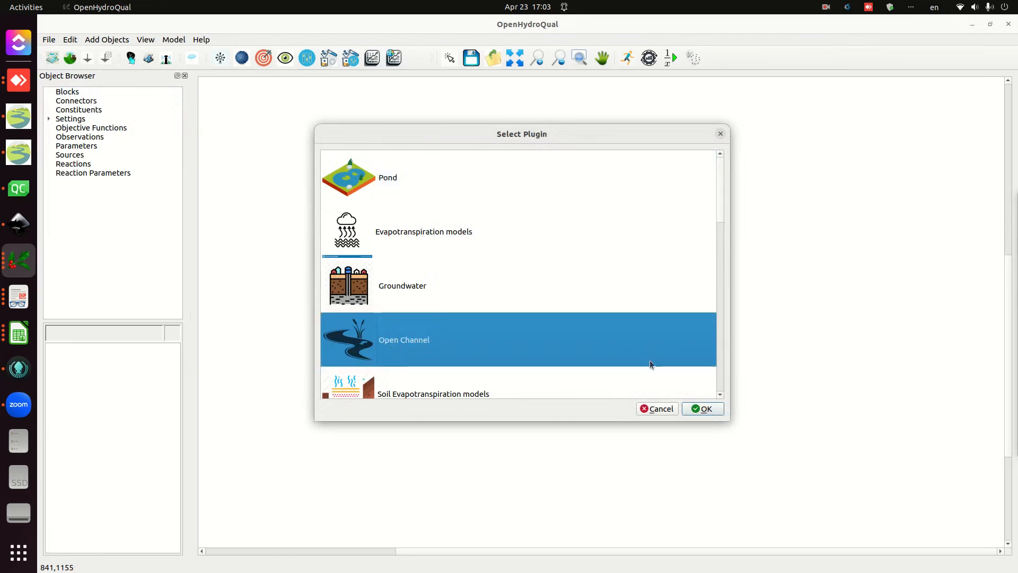
Load the Open Channel plugin and the Mass Transfer plugin into the model.
{"action": "left_click", "coordinate": [704, 408]}
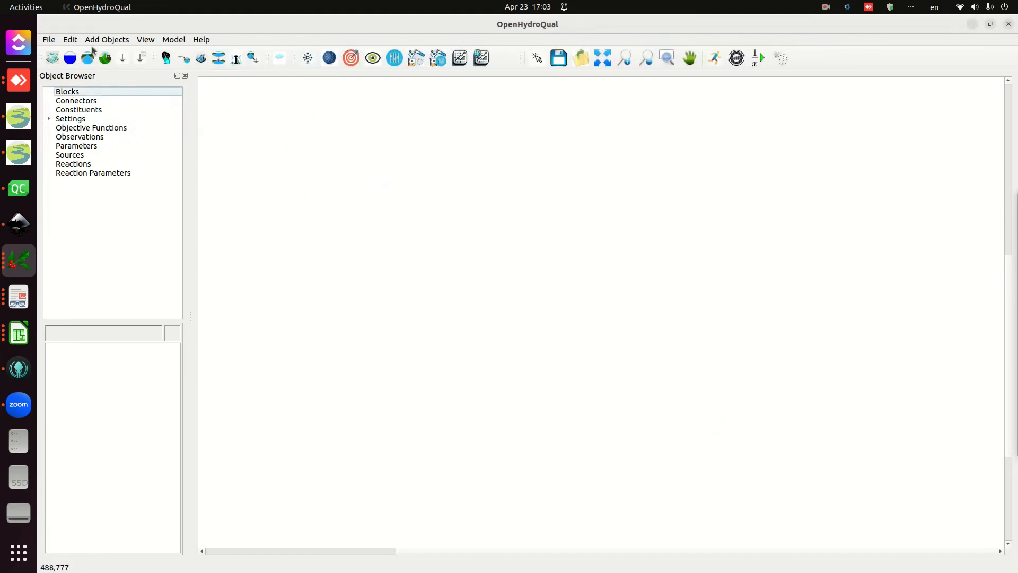
{"action": "left_click", "coordinate": [49, 40]}
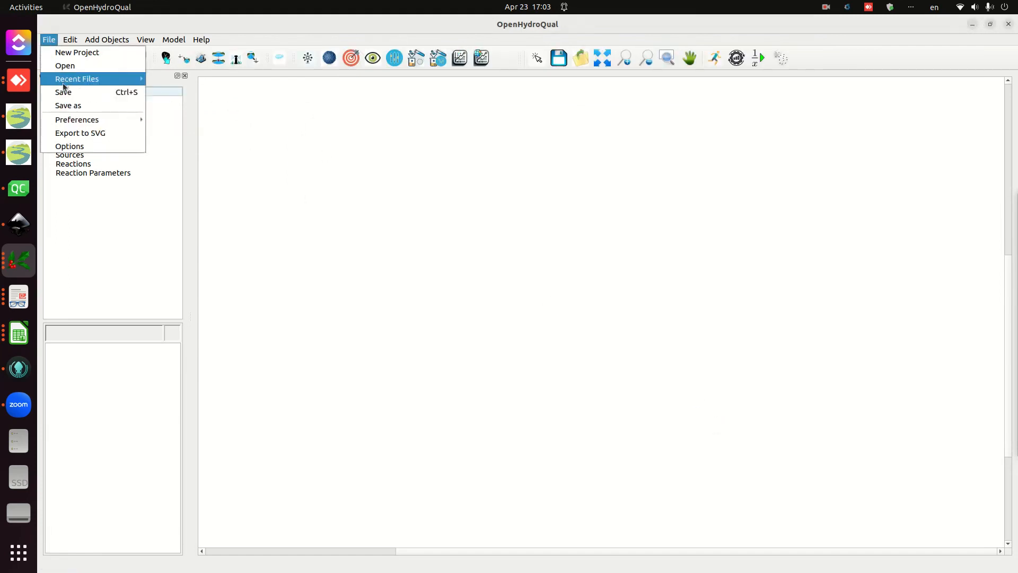
{"action": "mouse_move", "coordinate": [76, 120]}
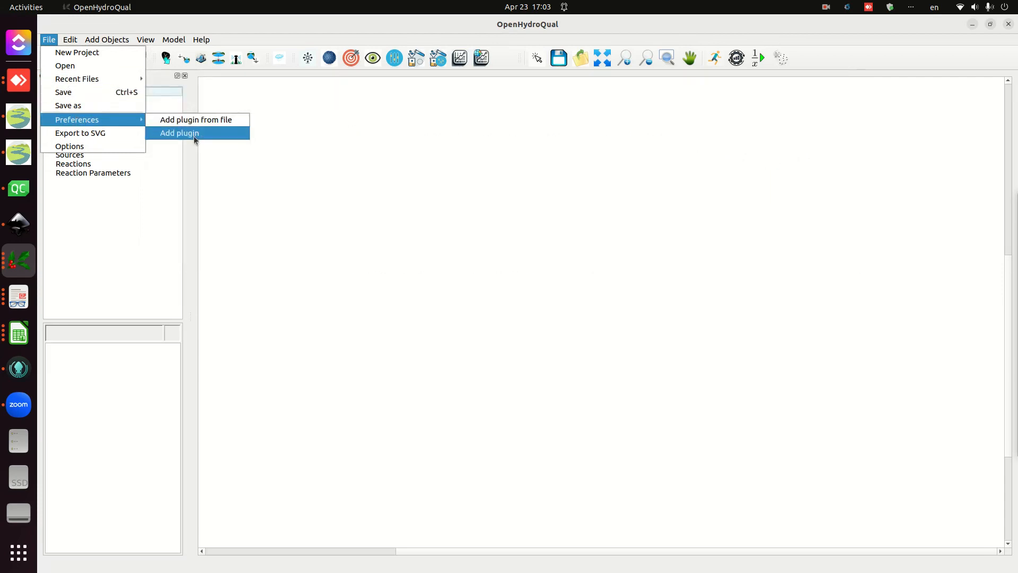
{"action": "left_click", "coordinate": [195, 133]}
{"action": "scroll", "coordinate": [411, 316], "scroll_direction": "down", "scroll_amount": 10}
{"action": "scroll", "coordinate": [410, 316], "scroll_direction": "up", "scroll_amount": 3}
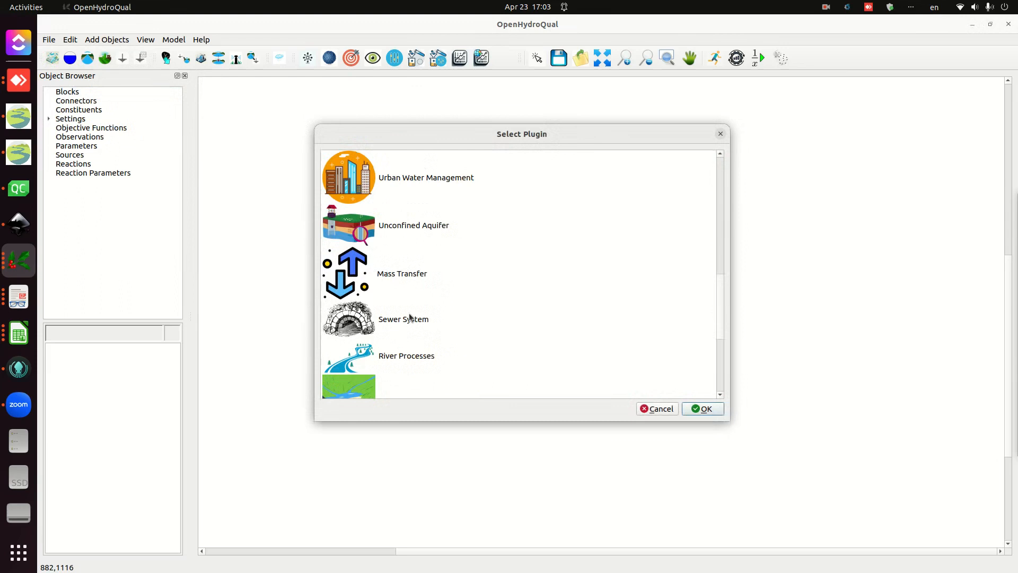
{"action": "left_click", "coordinate": [394, 287]}
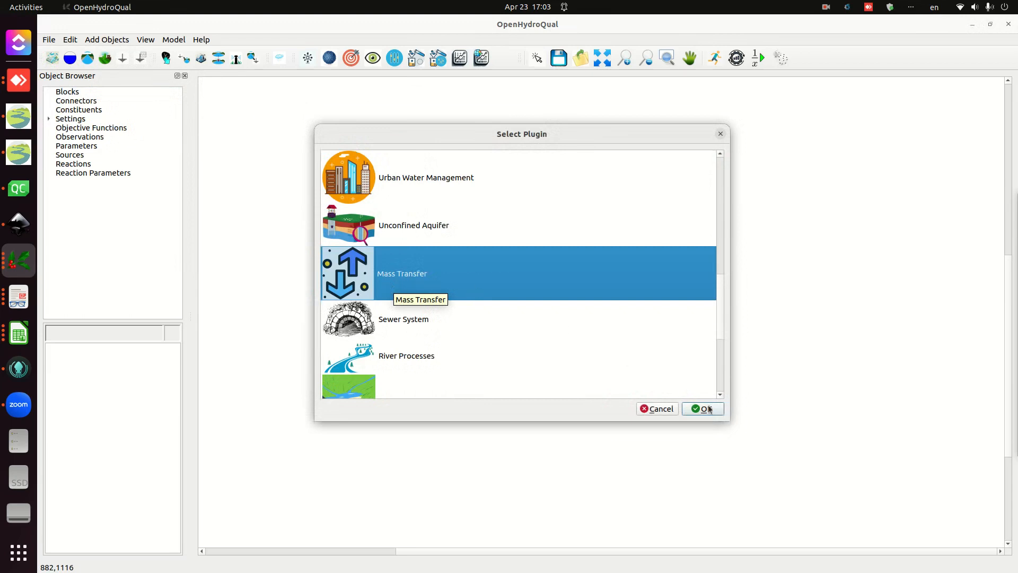
{"action": "double_click", "coordinate": [558, 296]}
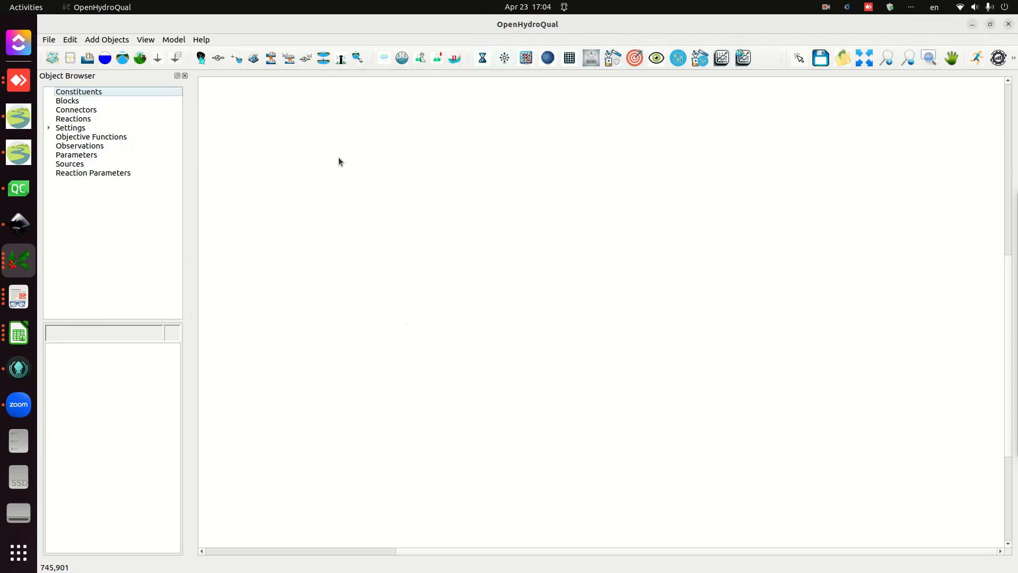
Add two chemical constituents to the model and list them in a widened object browser.
{"action": "left_click", "coordinate": [505, 62]}
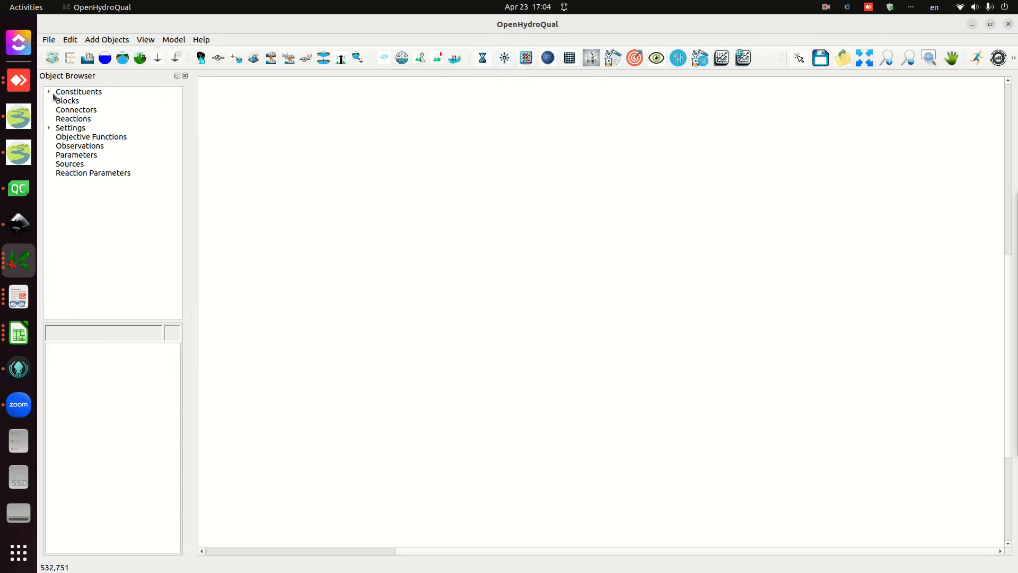
{"action": "left_click_drag", "start_coordinate": [189, 133], "coordinate": [289, 132]}
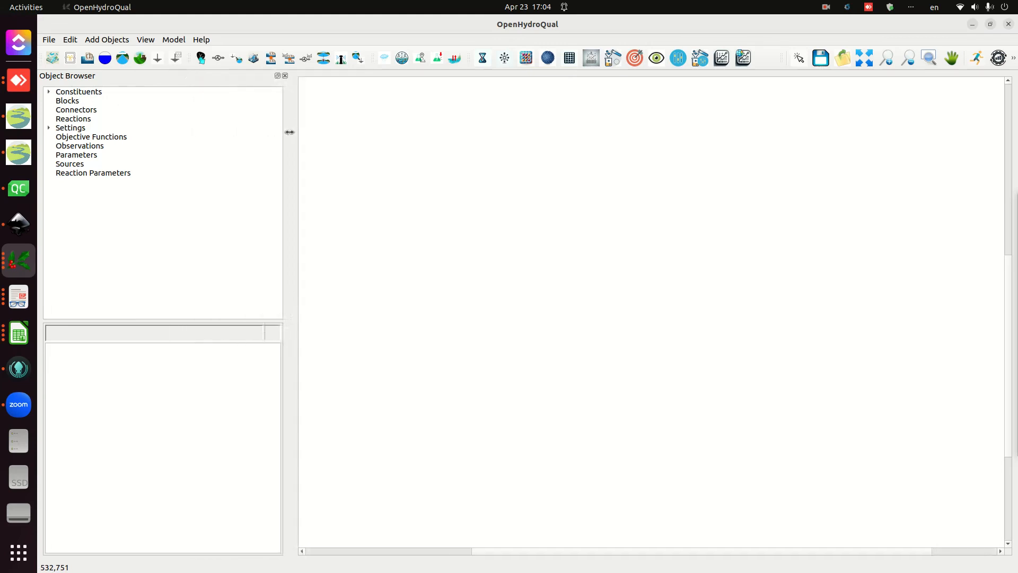
{"action": "left_click", "coordinate": [49, 92]}
Rename the first constituent, Constituent_1, as DO.
{"action": "left_click", "coordinate": [80, 104]}
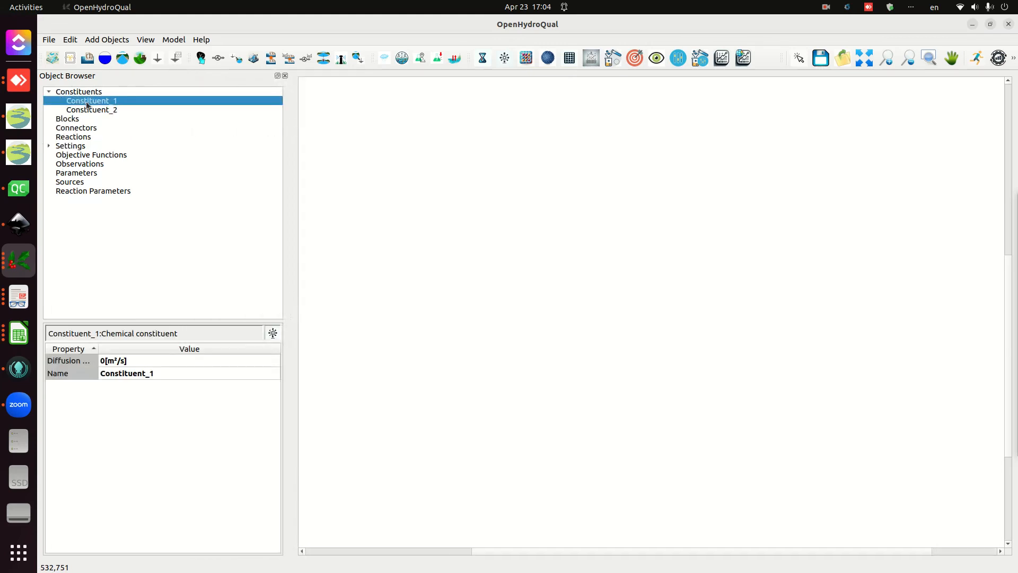
{"action": "left_click", "coordinate": [113, 374]}
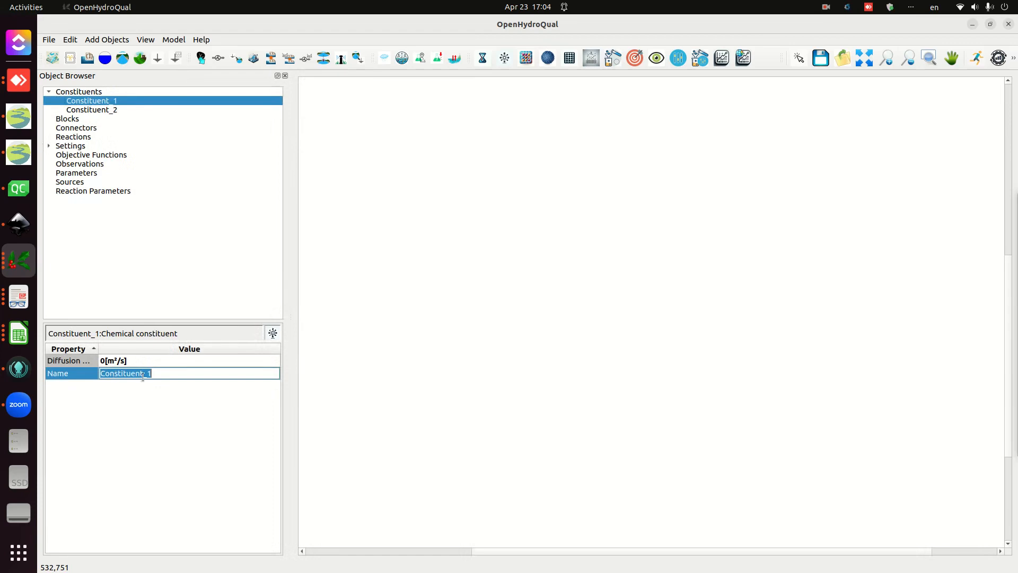
{"action": "type", "text": "DO"}
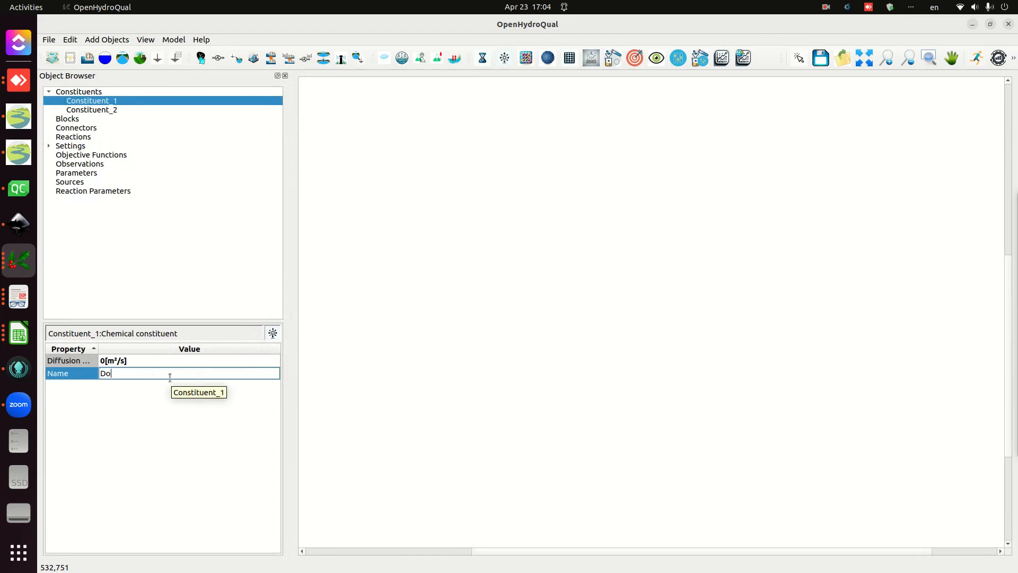
{"action": "key", "text": "Return"}
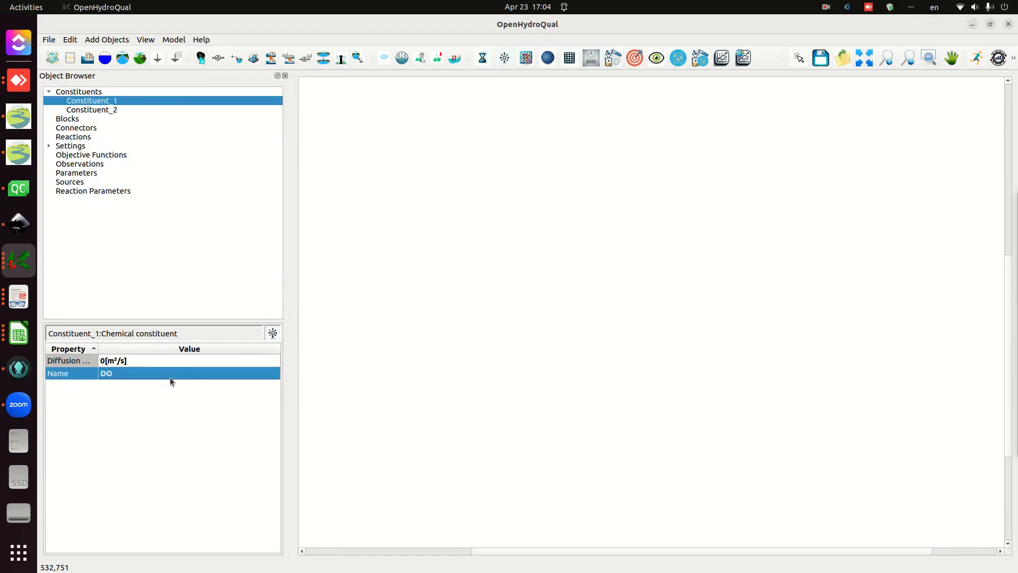
Rename the second constituent, Constituent_2, as BOD and refresh the list of constituents.
{"action": "left_click", "coordinate": [117, 110]}
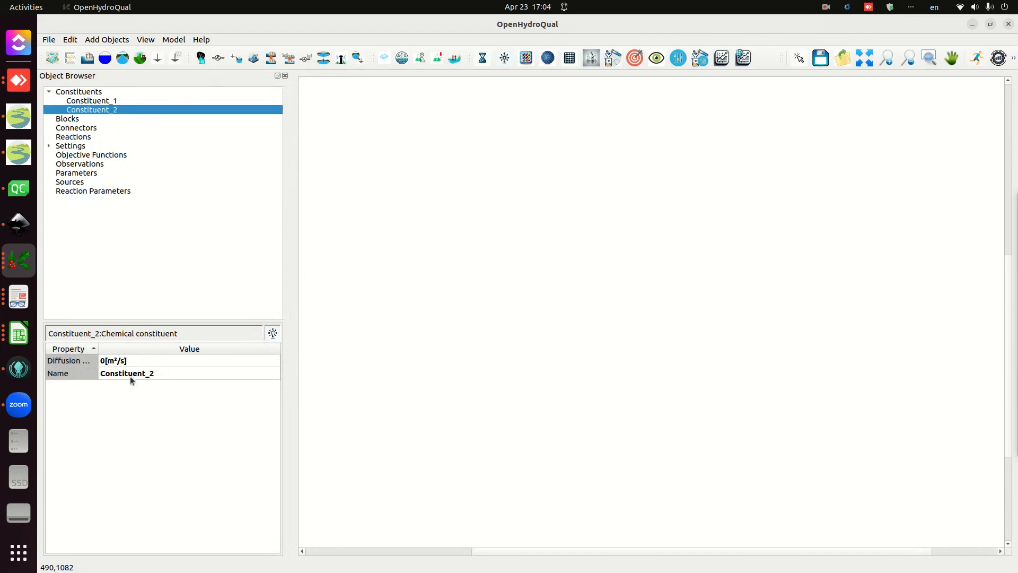
{"action": "left_click", "coordinate": [130, 374]}
{"action": "type", "text": "BOD"}
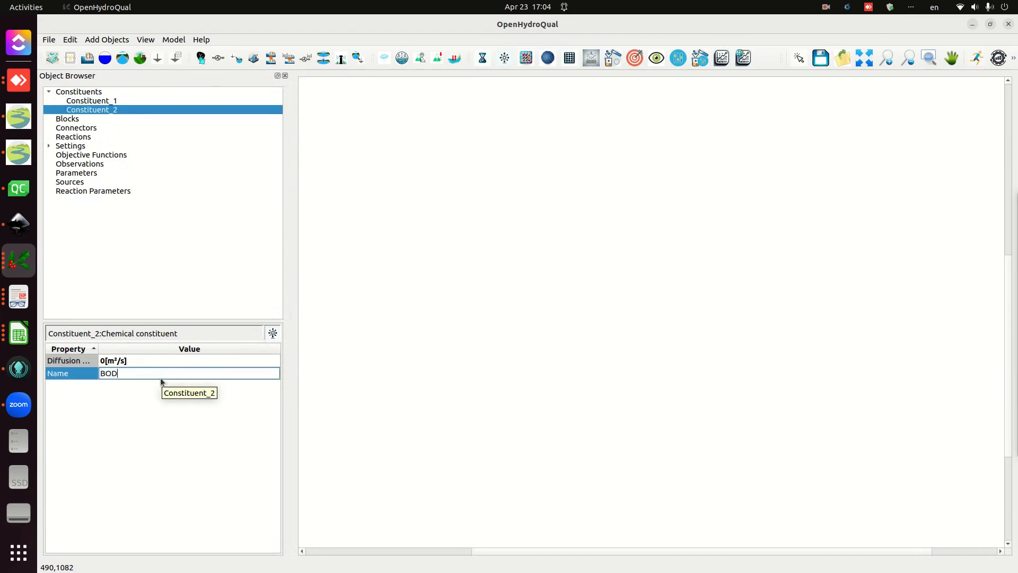
{"action": "key", "text": "Return"}
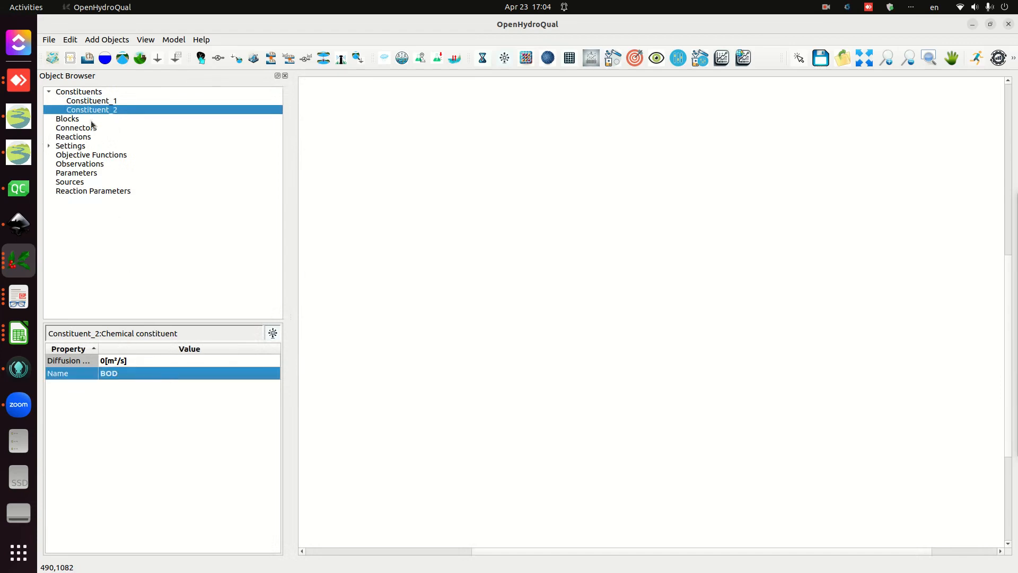
{"action": "left_click", "coordinate": [95, 103]}
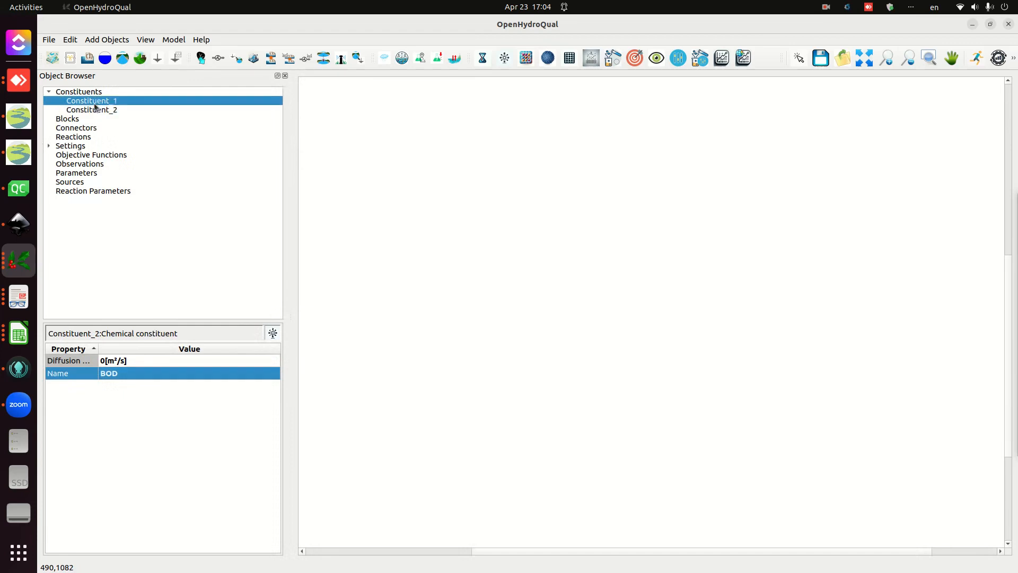
{"action": "left_click", "coordinate": [50, 93]}
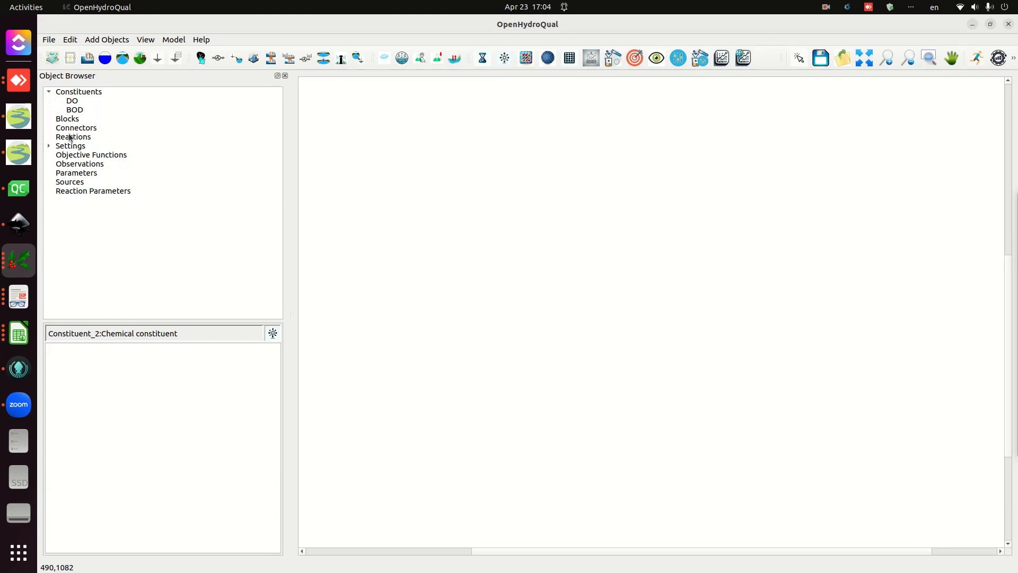
Add two reaction parameters to the model and expand their list in the object browser.
{"action": "left_click", "coordinate": [85, 192]}
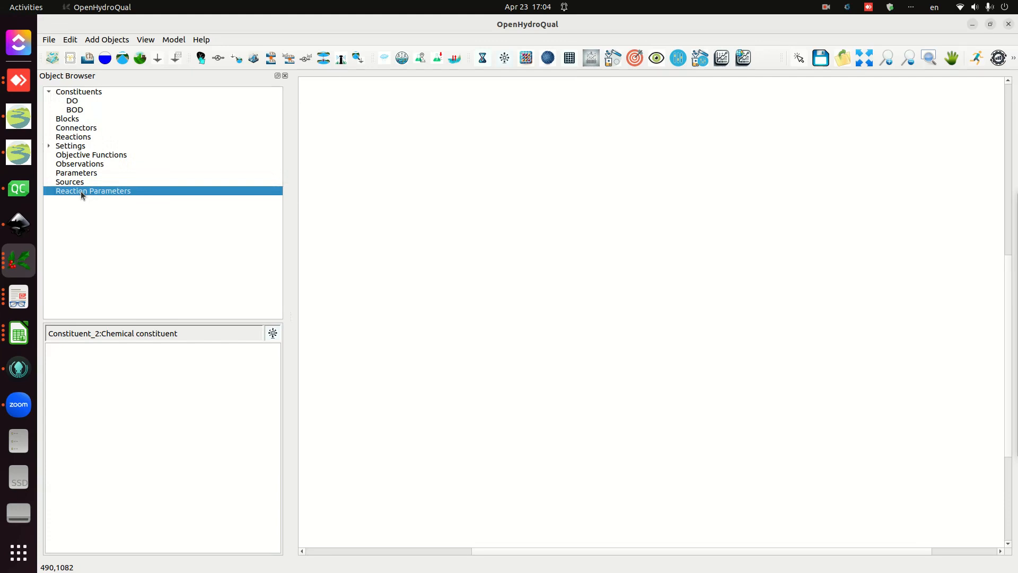
{"action": "right_click", "coordinate": [81, 191]}
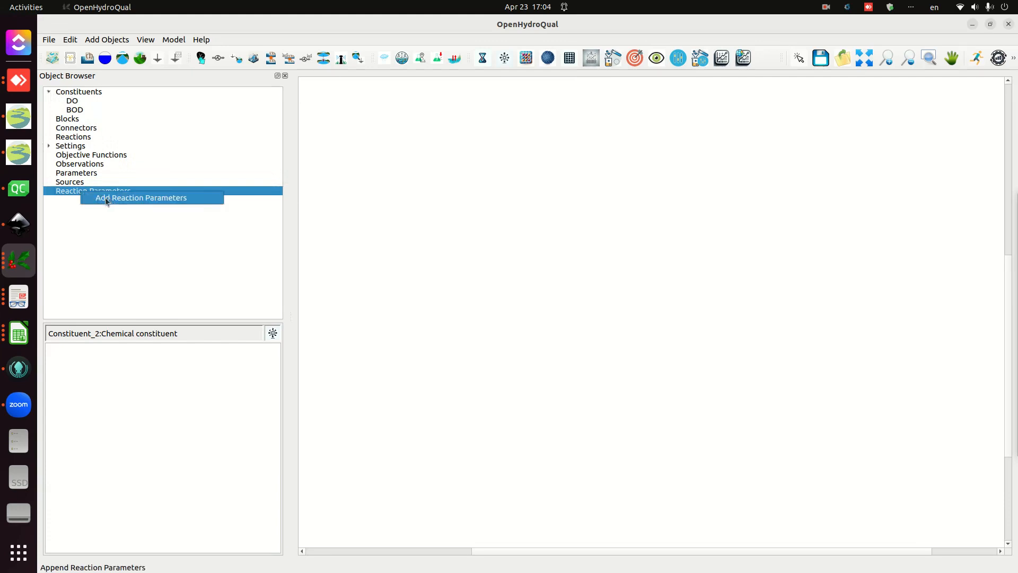
{"action": "left_click", "coordinate": [110, 197]}
{"action": "right_click", "coordinate": [80, 173]}
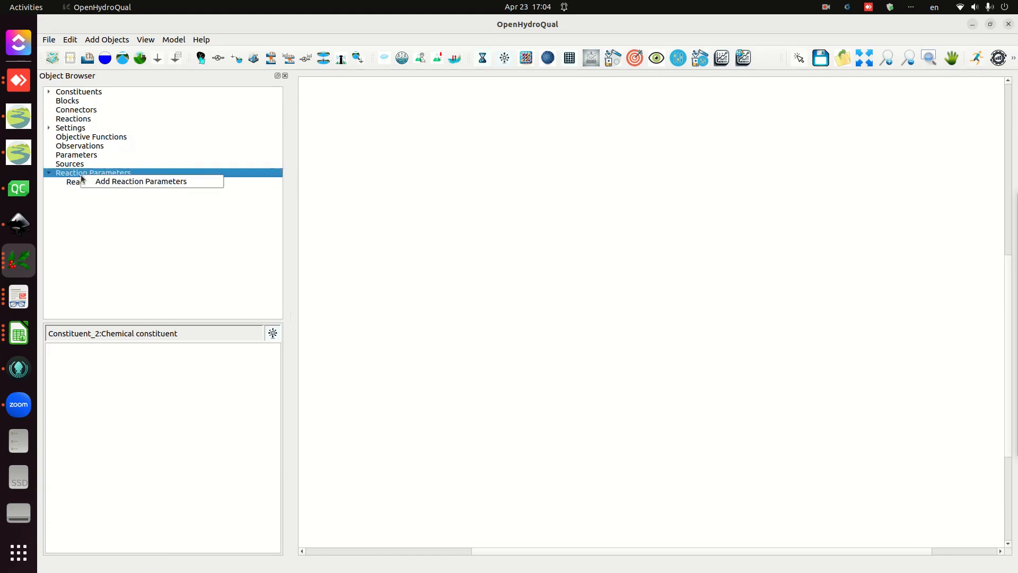
{"action": "left_click", "coordinate": [104, 184]}
{"action": "left_click", "coordinate": [49, 173]}
Check the Streeter-Phelps drawing in Inkscape, and back in OpenHydroQual rename Reaction Parameter_1 as k_d.
{"action": "left_click", "coordinate": [84, 183]}
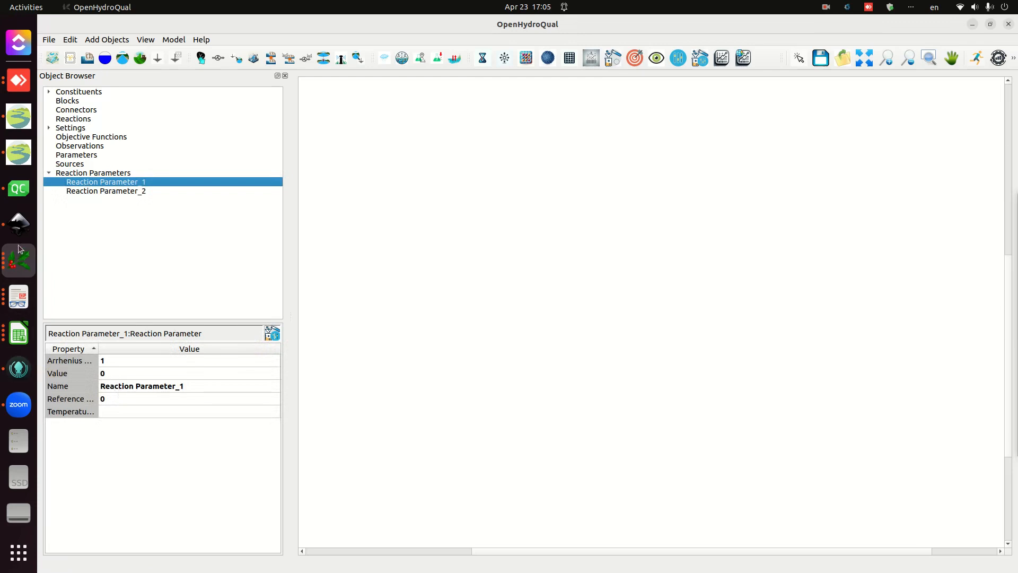
{"action": "left_click", "coordinate": [19, 223]}
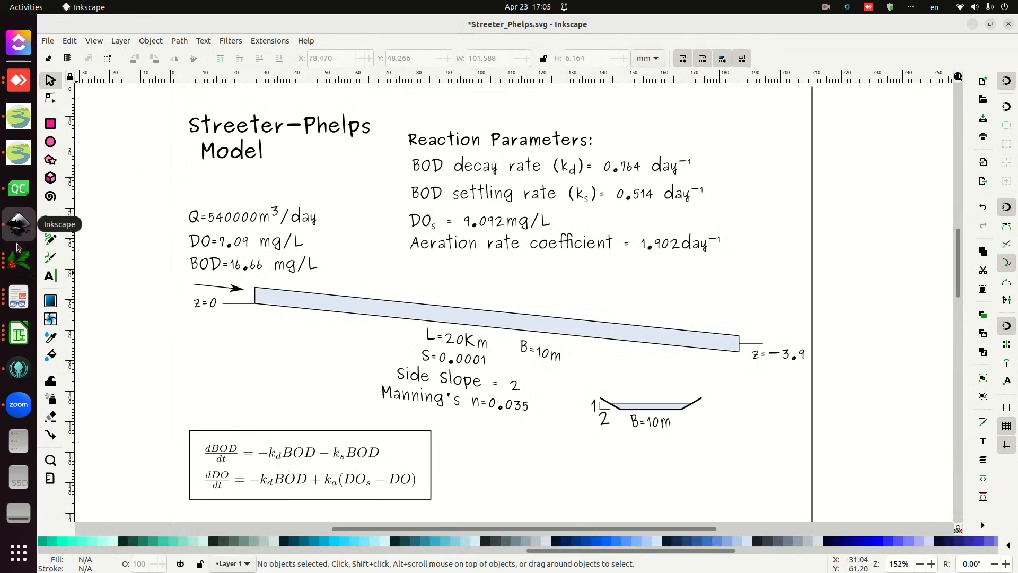
{"action": "left_click", "coordinate": [18, 268]}
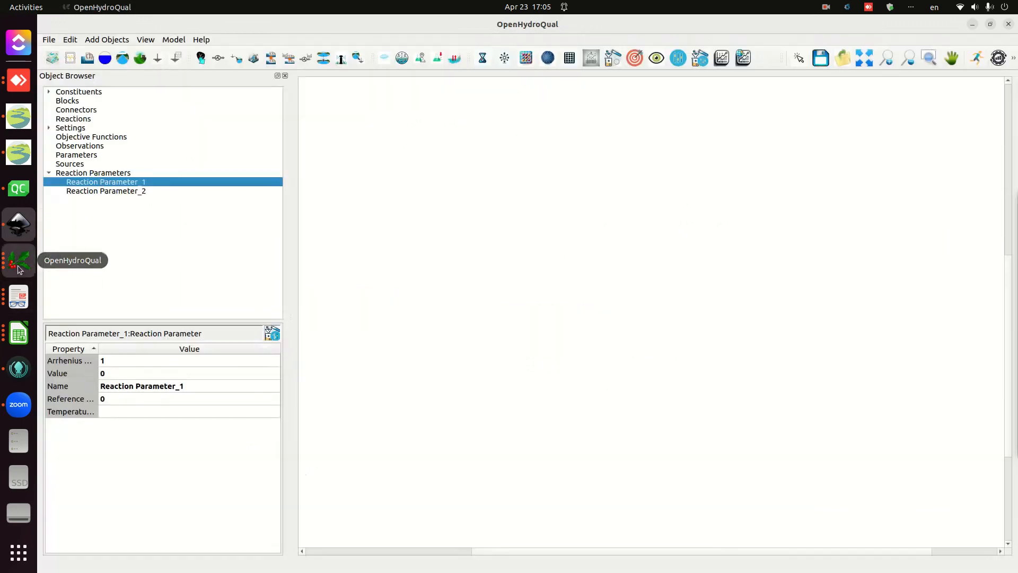
{"action": "double_click", "coordinate": [127, 386]}
{"action": "type", "text": "K"}
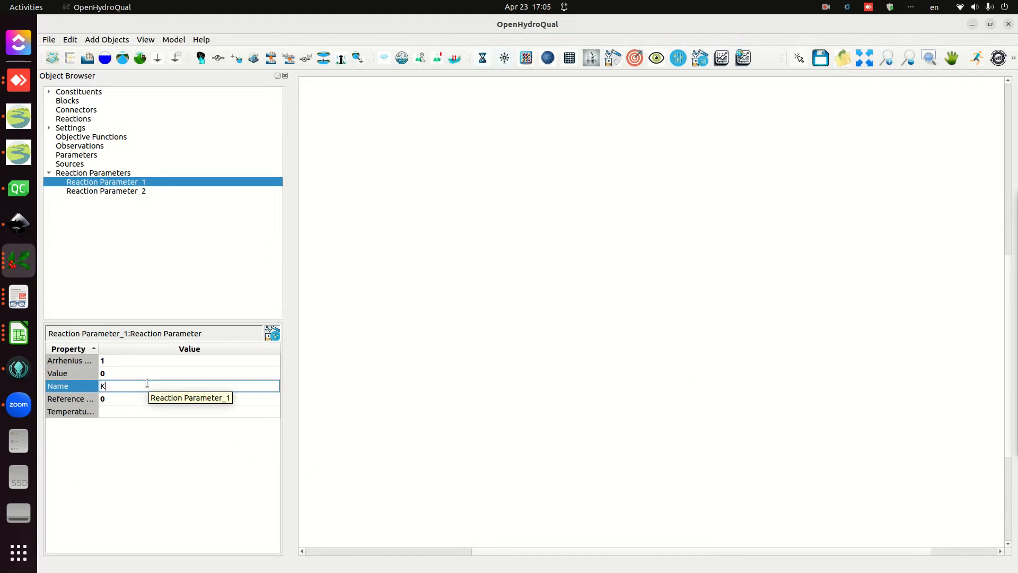
{"action": "key", "text": "BackSpace"}
{"action": "type", "text": "k_d"}
{"action": "key", "text": "Return"}
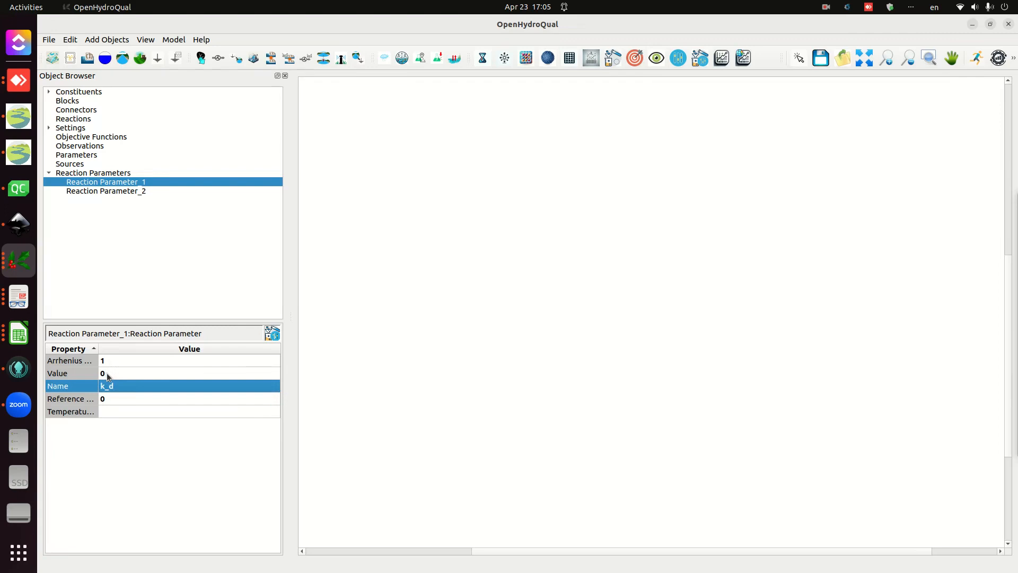
Look up the BOD decay rate in the Inkscape drawing, set k_d's value to 0.764 in OpenHydroQual, and widen the property name column.
{"action": "left_click", "coordinate": [18, 223]}
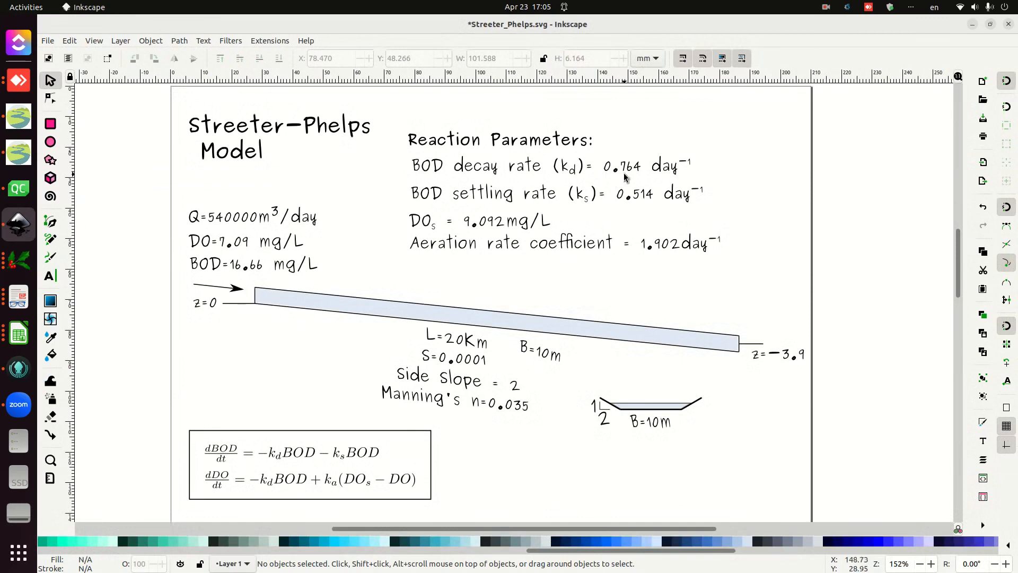
{"action": "left_click", "coordinate": [23, 271]}
{"action": "left_click", "coordinate": [113, 376]}
{"action": "left_click", "coordinate": [133, 373]}
{"action": "type", "text": "0.764"}
{"action": "key", "text": "Return"}
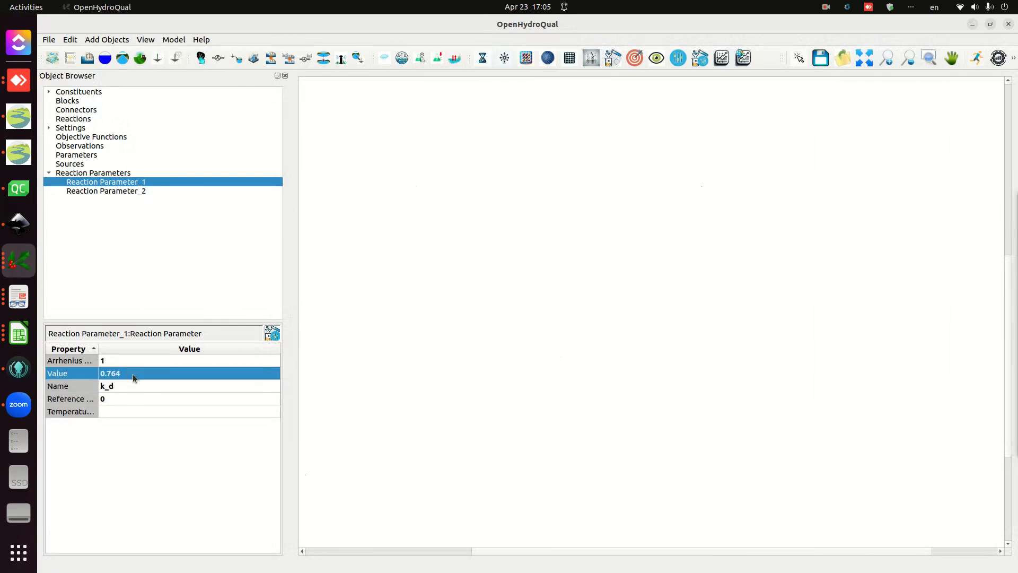
{"action": "left_click_drag", "start_coordinate": [99, 348], "coordinate": [126, 348]}
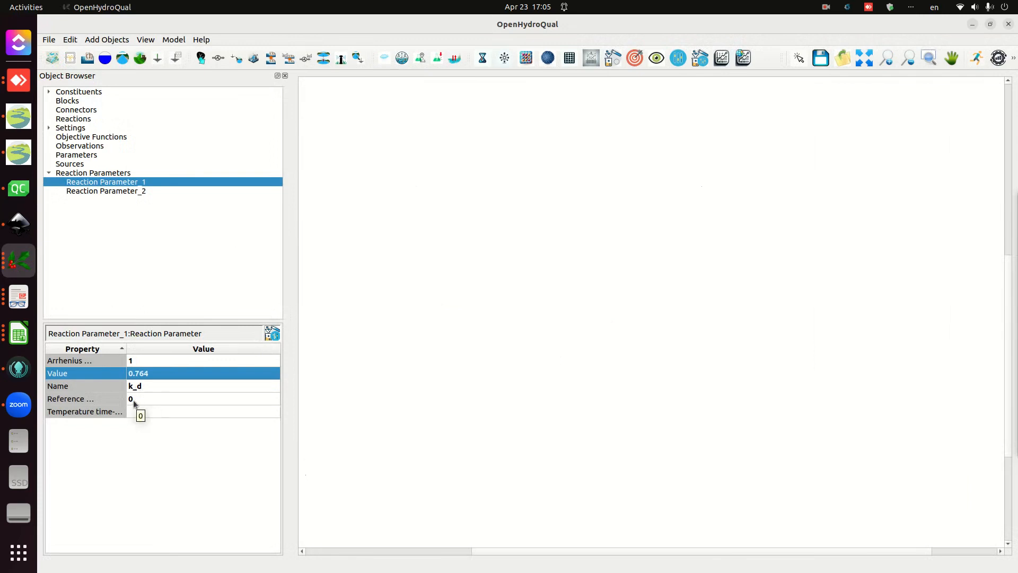
Rename the second reaction parameter, Reaction Parameter_2, as k_s.
{"action": "left_click", "coordinate": [104, 191]}
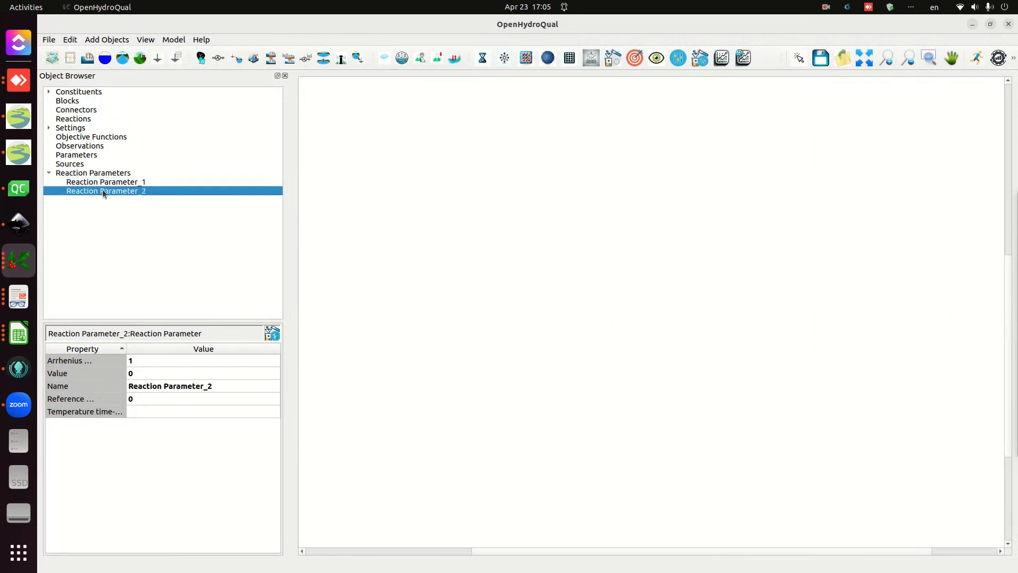
{"action": "double_click", "coordinate": [152, 388]}
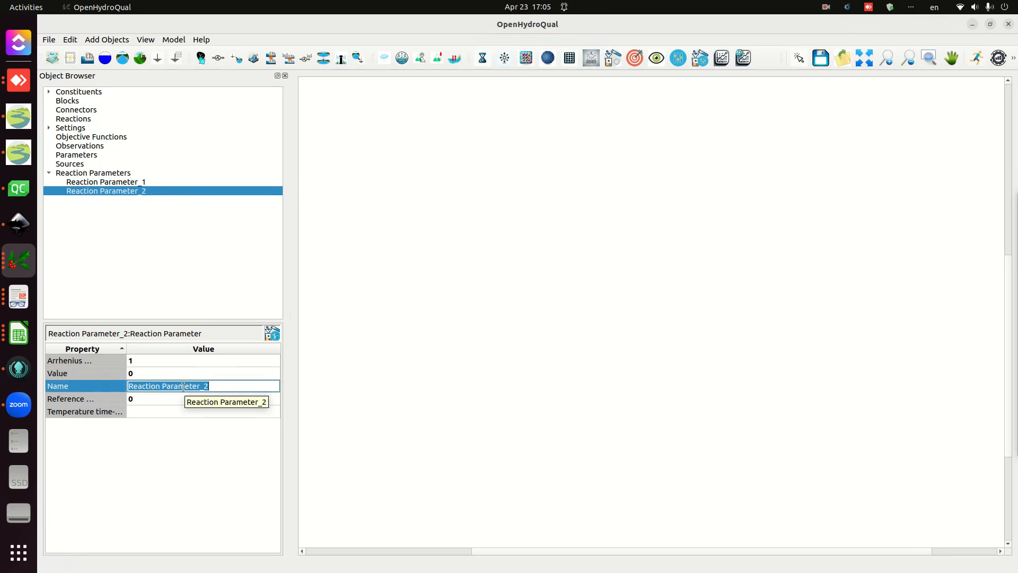
{"action": "type", "text": "k_s"}
{"action": "key", "text": "Return"}
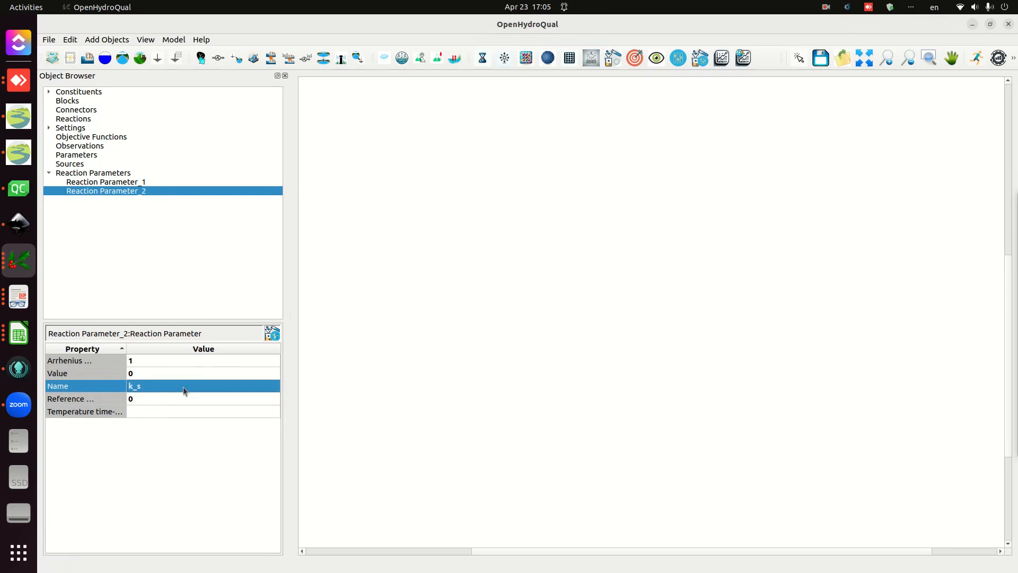
Look up the BOD settling rate in the Inkscape drawing and set k_s's value to 0.514 in OpenHydroQual.
{"action": "left_click", "coordinate": [150, 374]}
{"action": "left_click", "coordinate": [24, 235]}
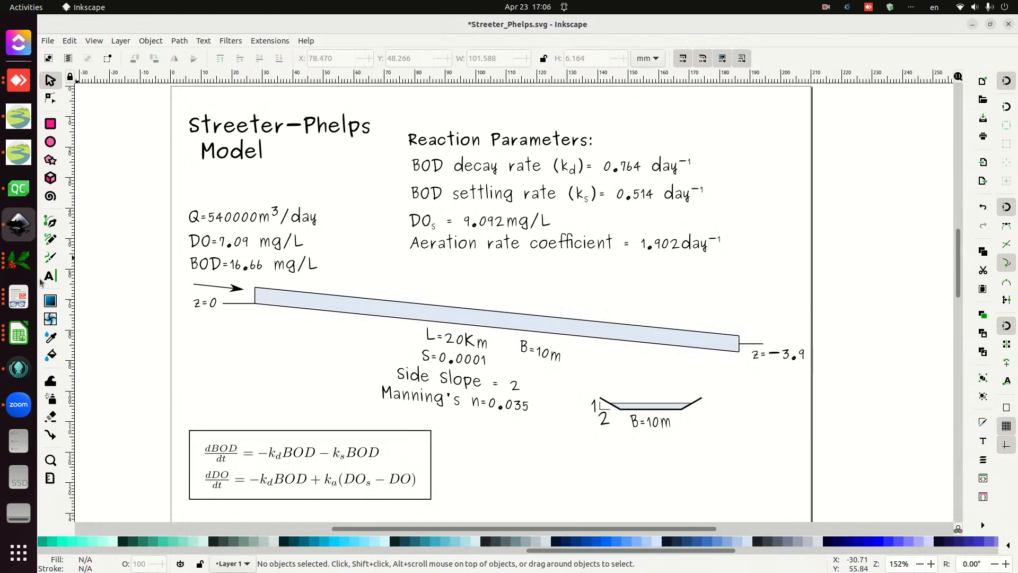
{"action": "left_click", "coordinate": [19, 260]}
{"action": "left_click", "coordinate": [139, 372]}
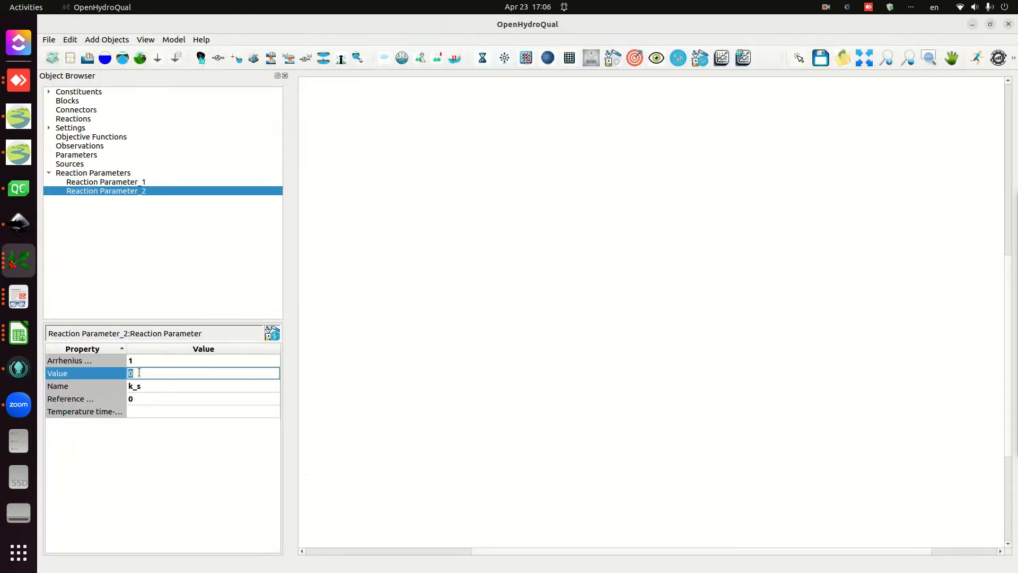
{"action": "type", "text": "0.514"}
{"action": "key", "text": "Return"}
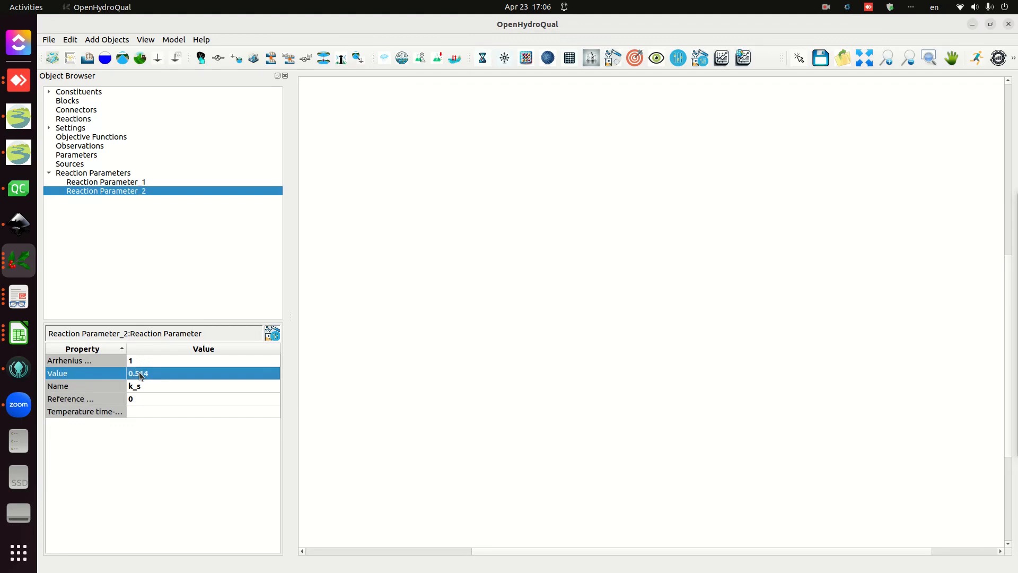
{"action": "left_click", "coordinate": [72, 182]}
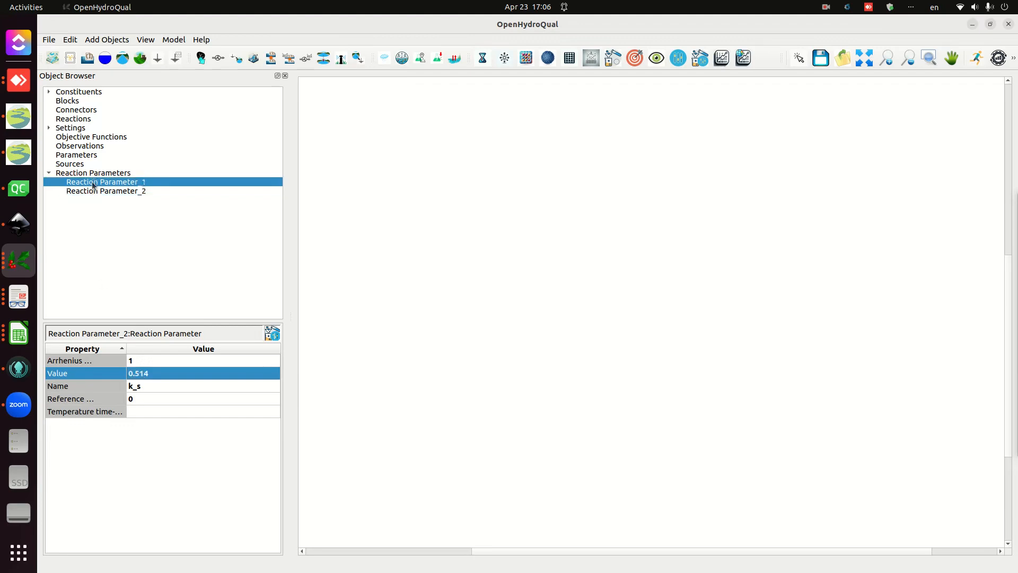
Check the listed reaction parameters and constituents, then add a new reaction to the model and select it.
{"action": "left_click", "coordinate": [49, 174]}
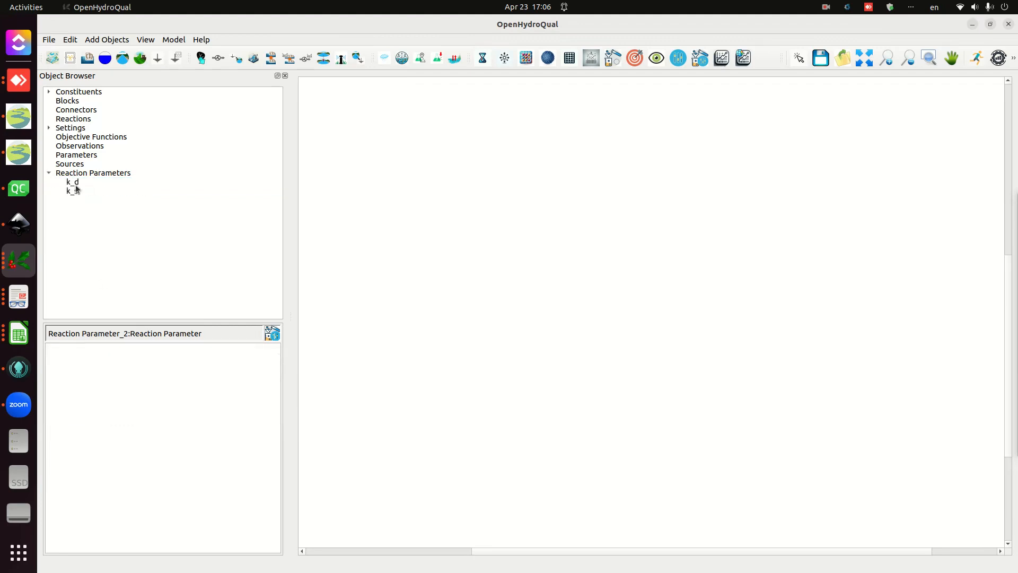
{"action": "left_click", "coordinate": [48, 93]}
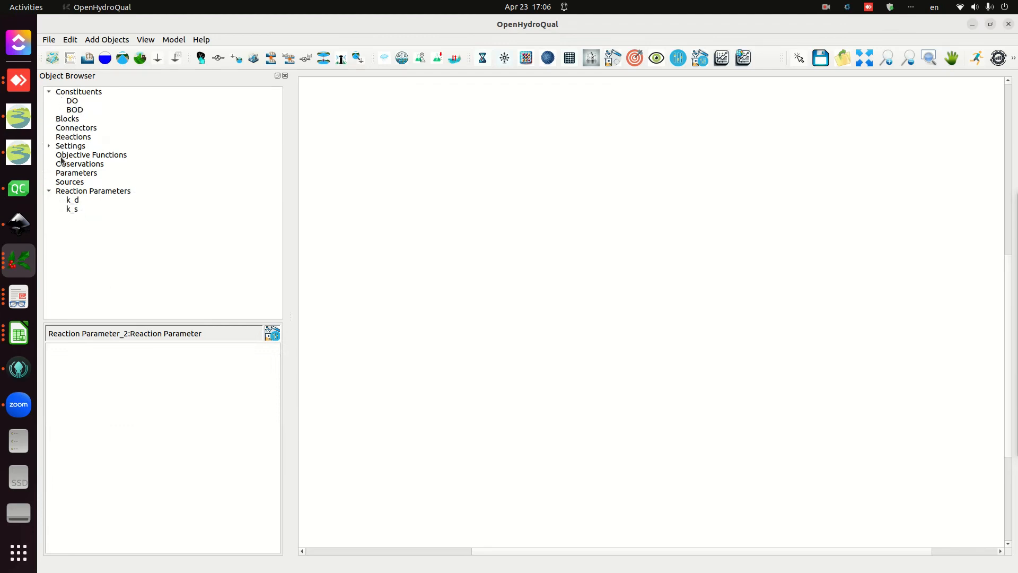
{"action": "left_click", "coordinate": [74, 139]}
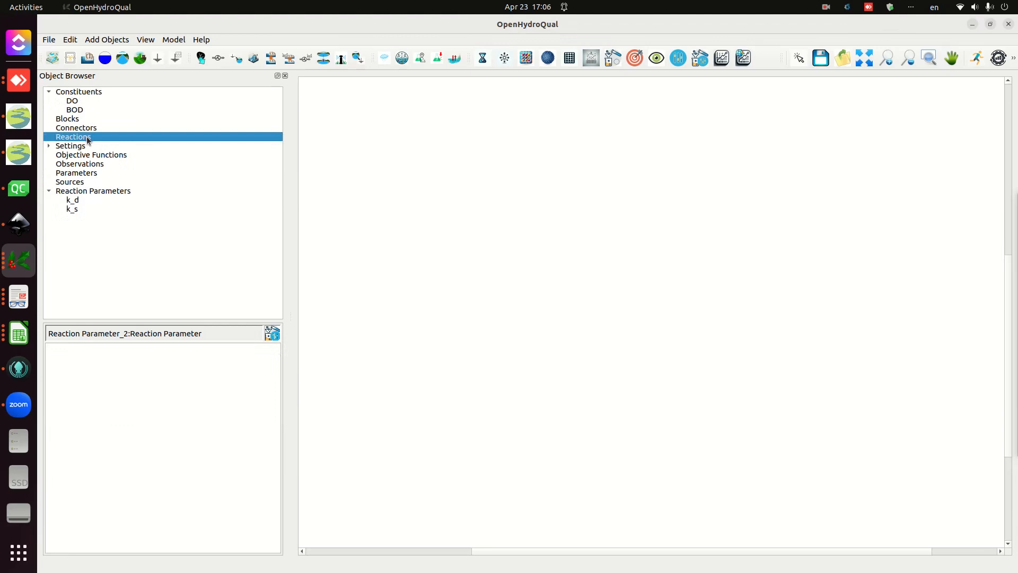
{"action": "right_click", "coordinate": [87, 136]}
{"action": "left_click", "coordinate": [106, 144]}
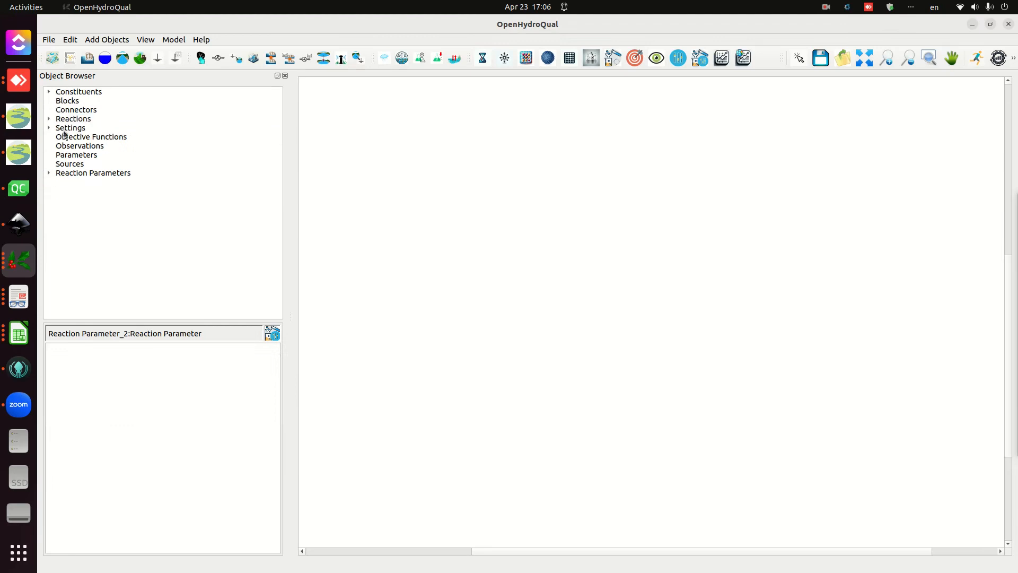
{"action": "left_click", "coordinate": [49, 119]}
{"action": "left_click", "coordinate": [80, 128]}
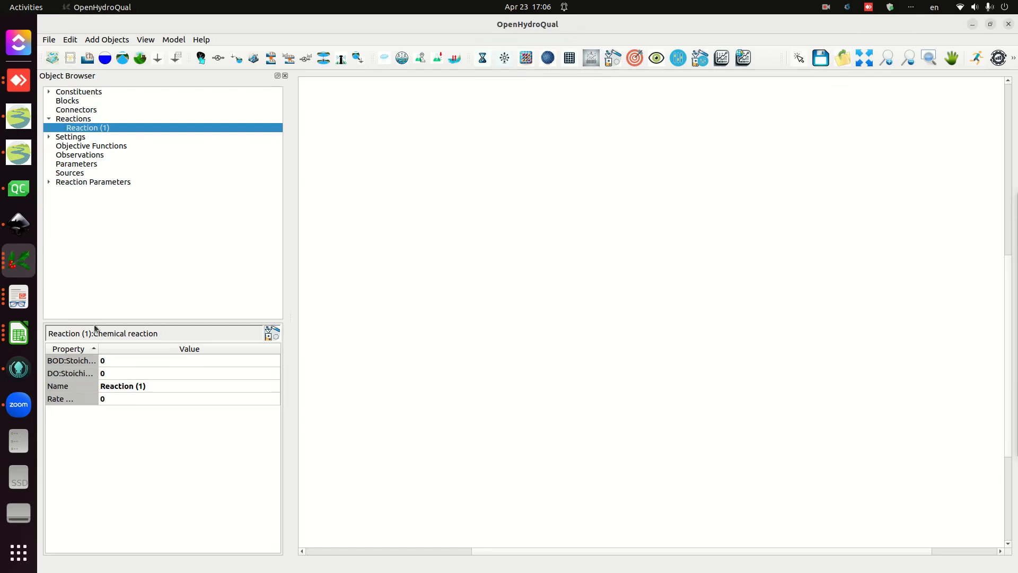
Rename the new reaction as BOD decay, and widen the property name column and the side panel.
{"action": "left_click", "coordinate": [119, 387]}
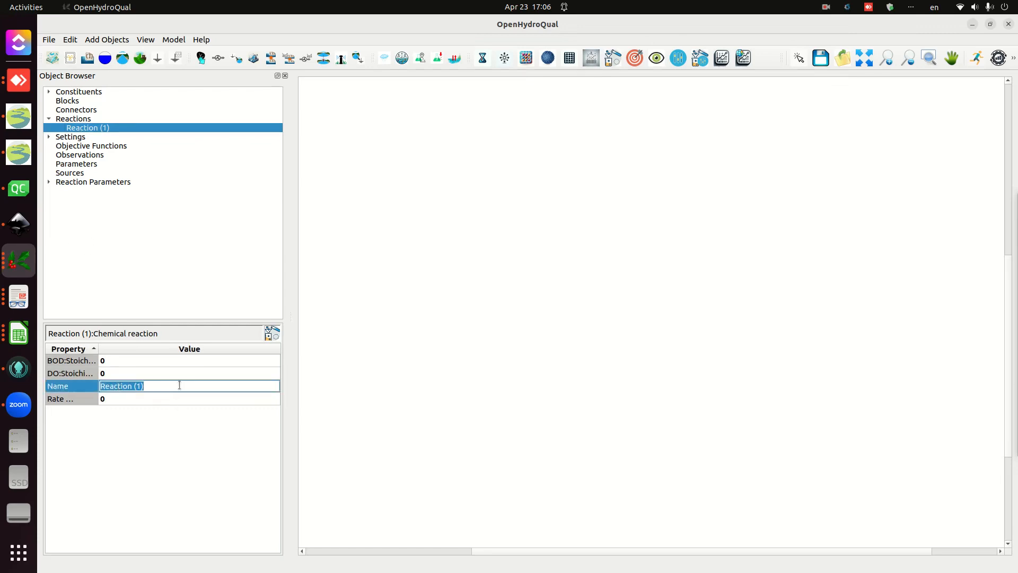
{"action": "type", "text": "BOD"}
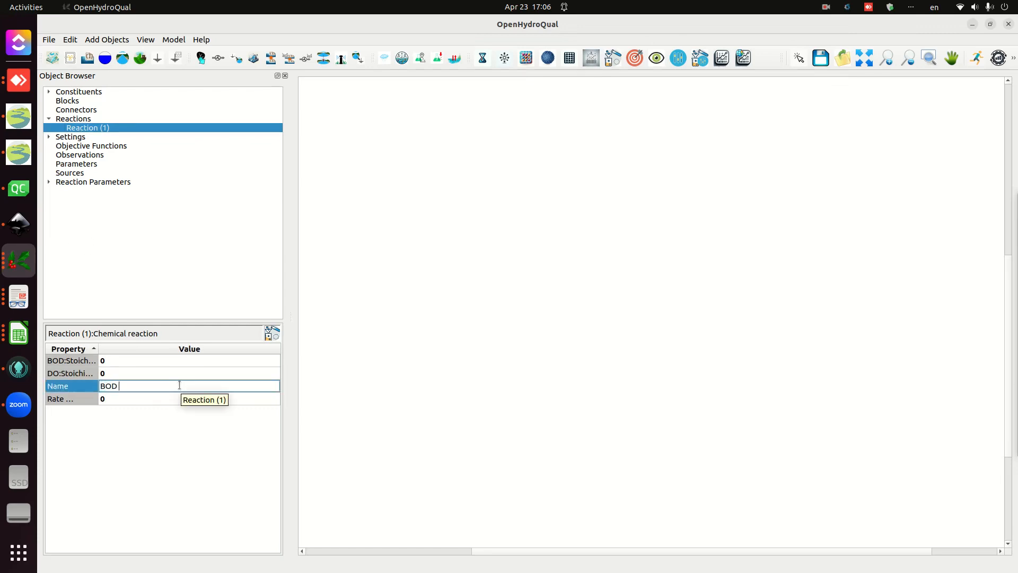
{"action": "type", "text": " decay"}
{"action": "key", "text": "Return"}
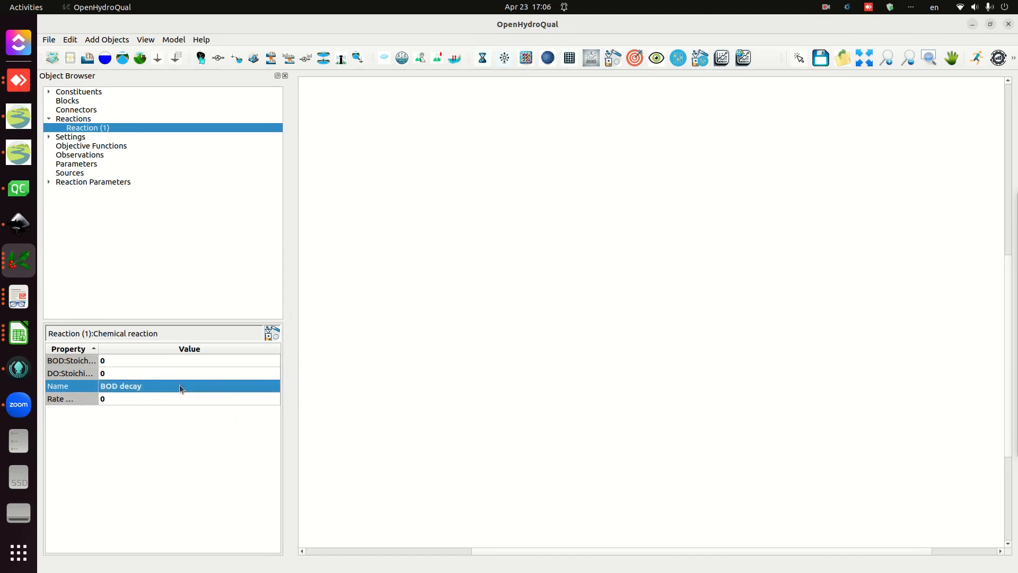
{"action": "left_click_drag", "start_coordinate": [99, 348], "coordinate": [139, 348]}
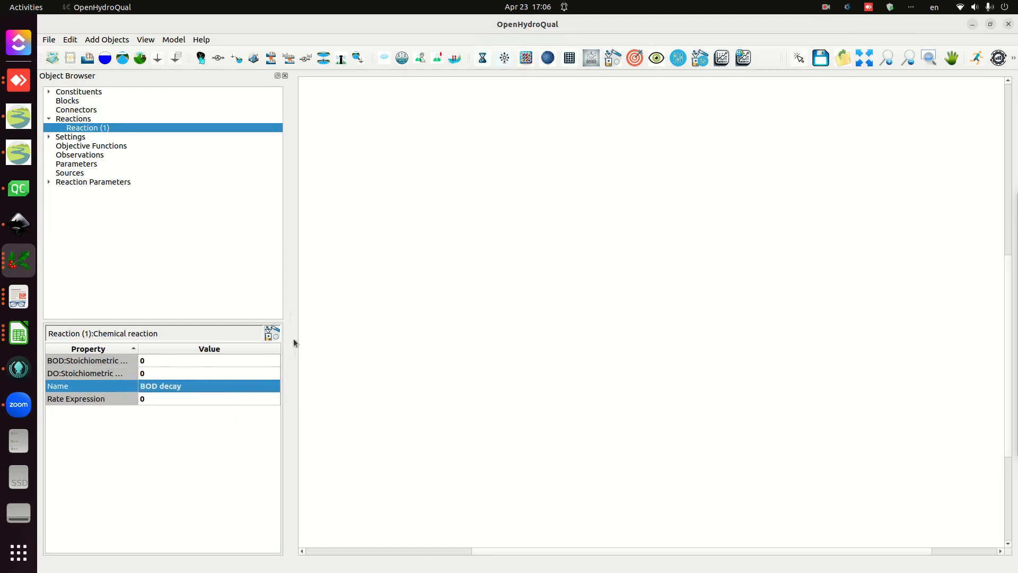
{"action": "left_click_drag", "start_coordinate": [290, 337], "coordinate": [312, 338]}
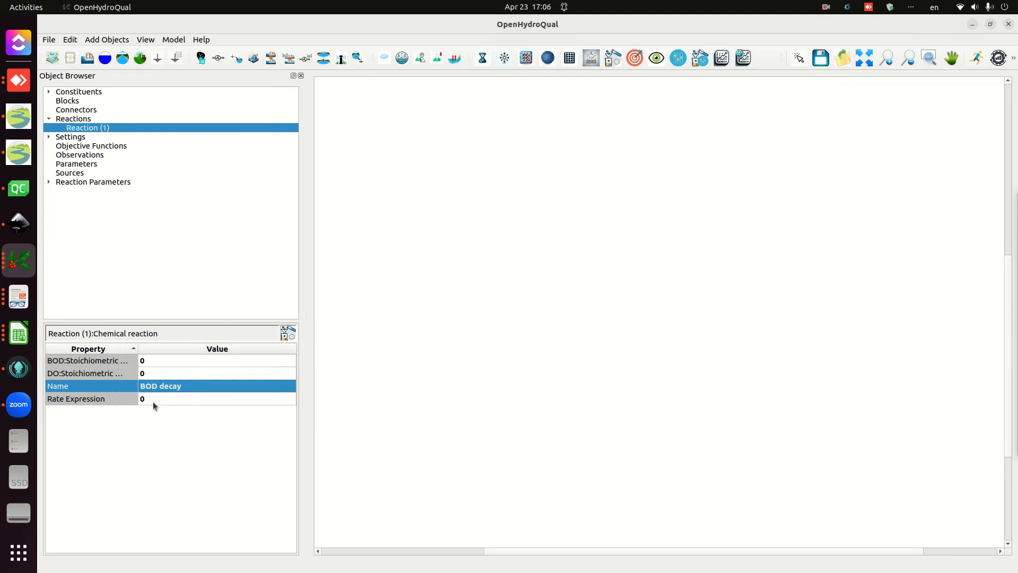
Check the model equations in the Inkscape drawing and set the BOD decay reaction's rate expression to k_d*BOD in OpenHydroQual.
{"action": "left_click", "coordinate": [153, 401]}
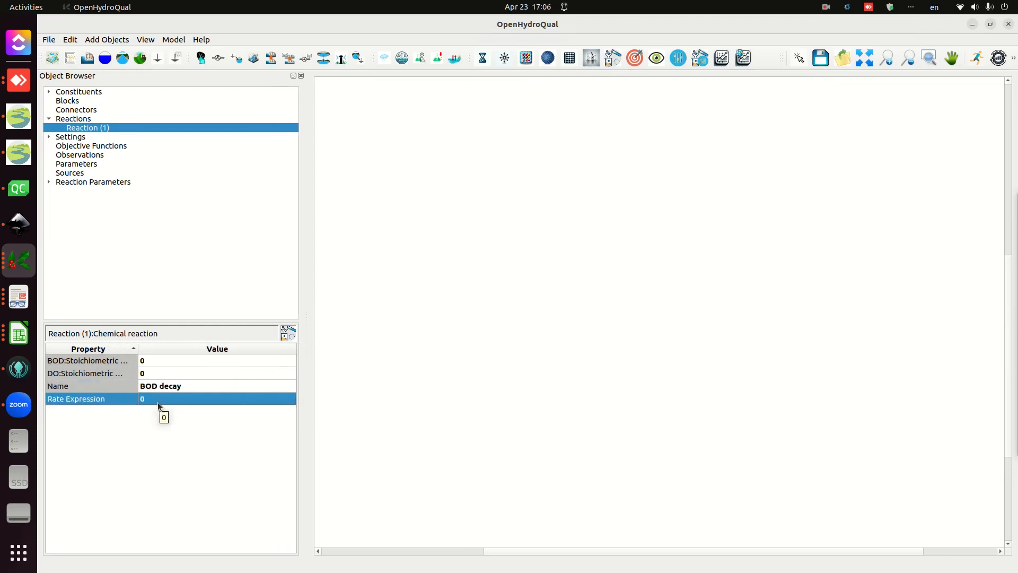
{"action": "left_click", "coordinate": [24, 227]}
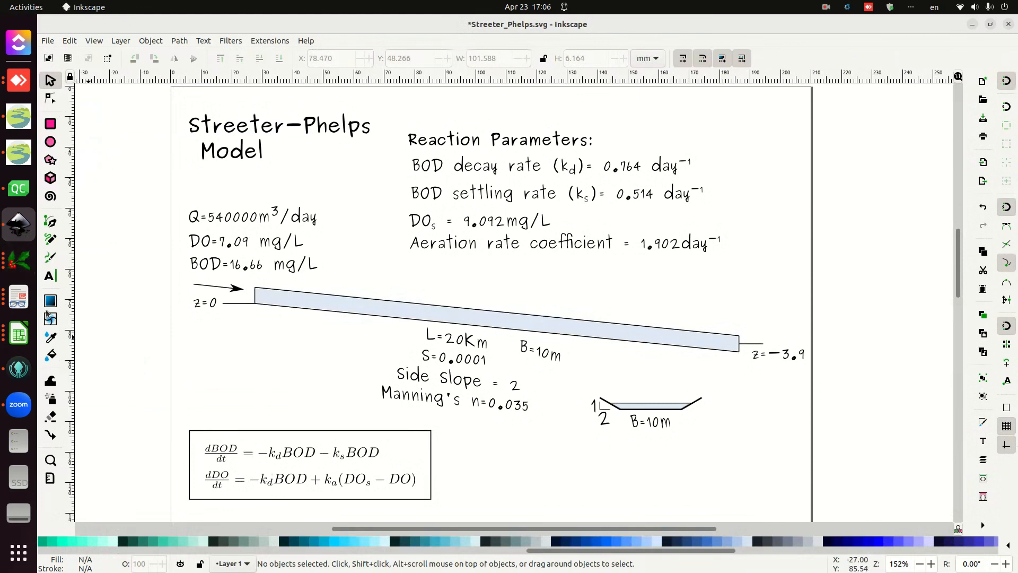
{"action": "left_click", "coordinate": [19, 260]}
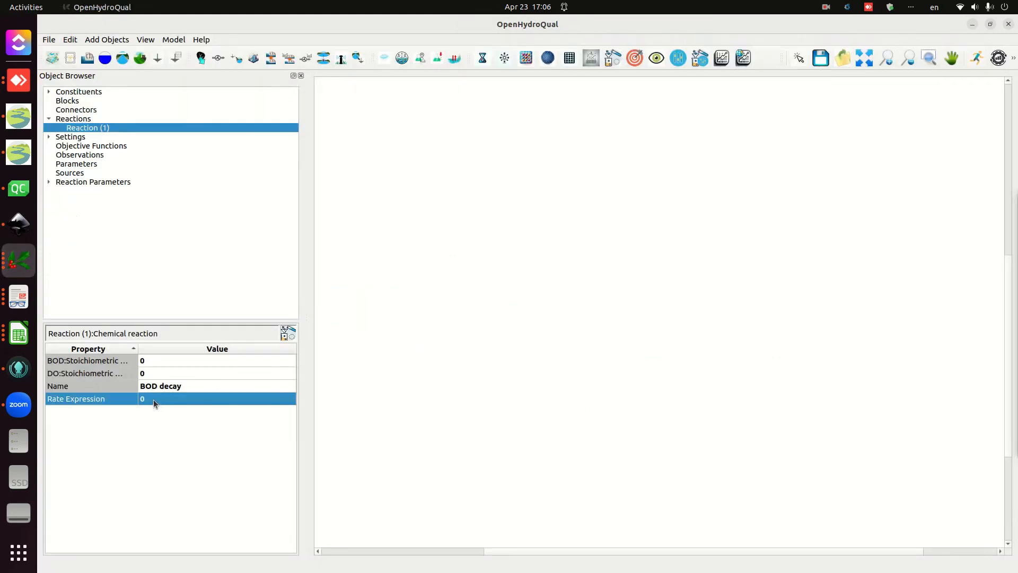
{"action": "left_click", "coordinate": [154, 399]}
{"action": "type", "text": "k"}
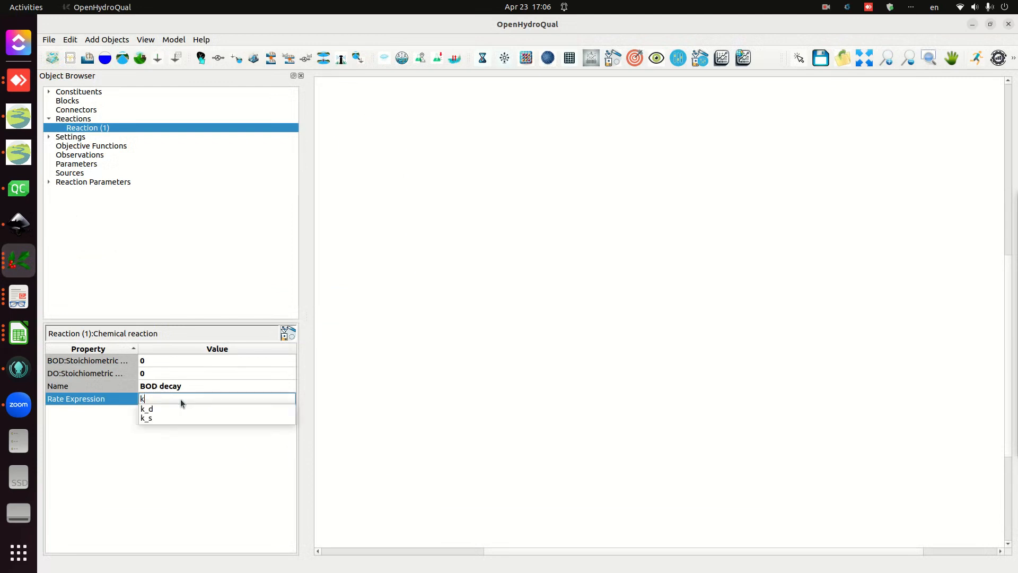
{"action": "type", "text": "_"}
{"action": "key", "text": "Down"}
{"action": "key", "text": "Return"}
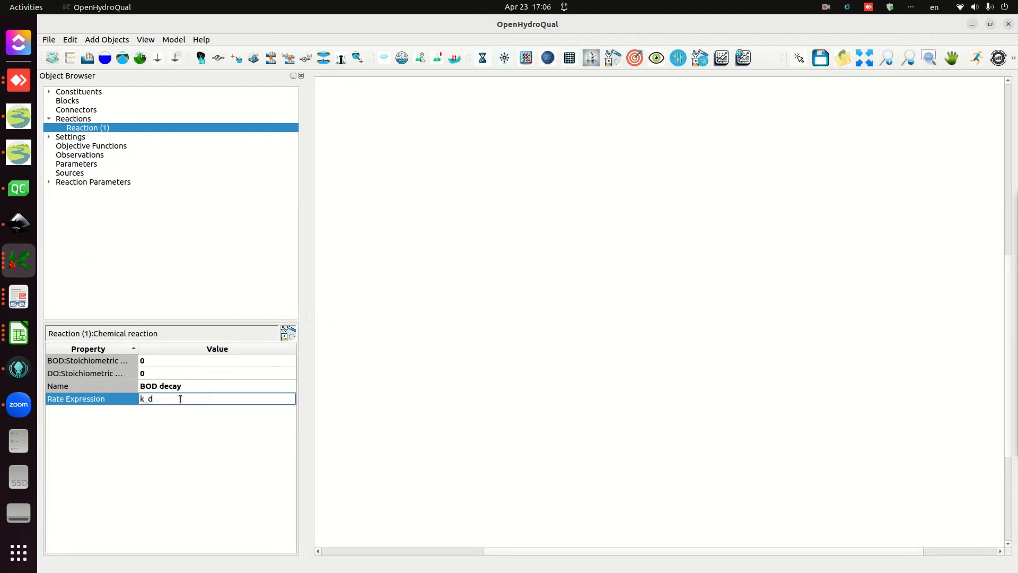
{"action": "type", "text": "*BOD"}
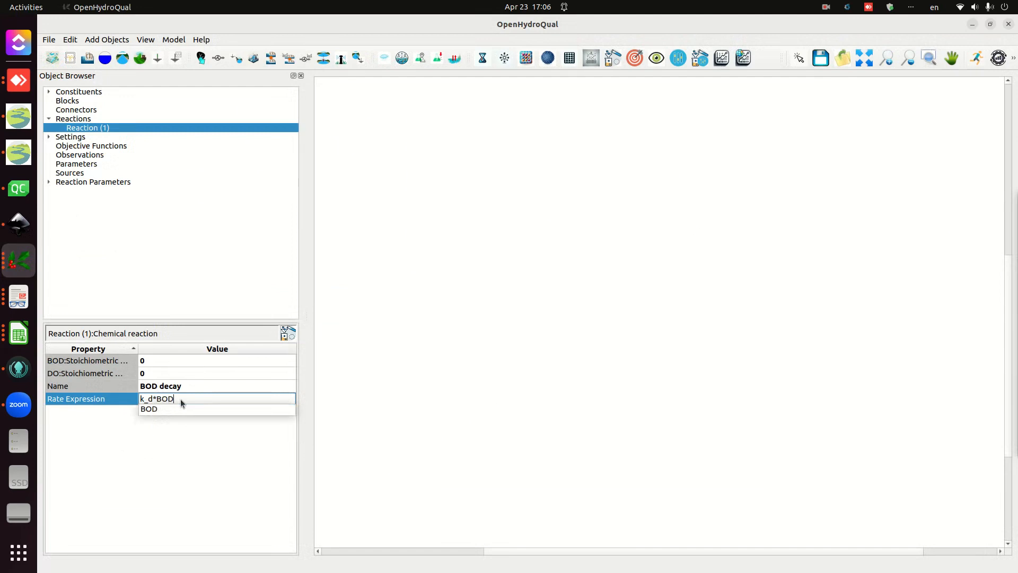
{"action": "key", "text": "Return"}
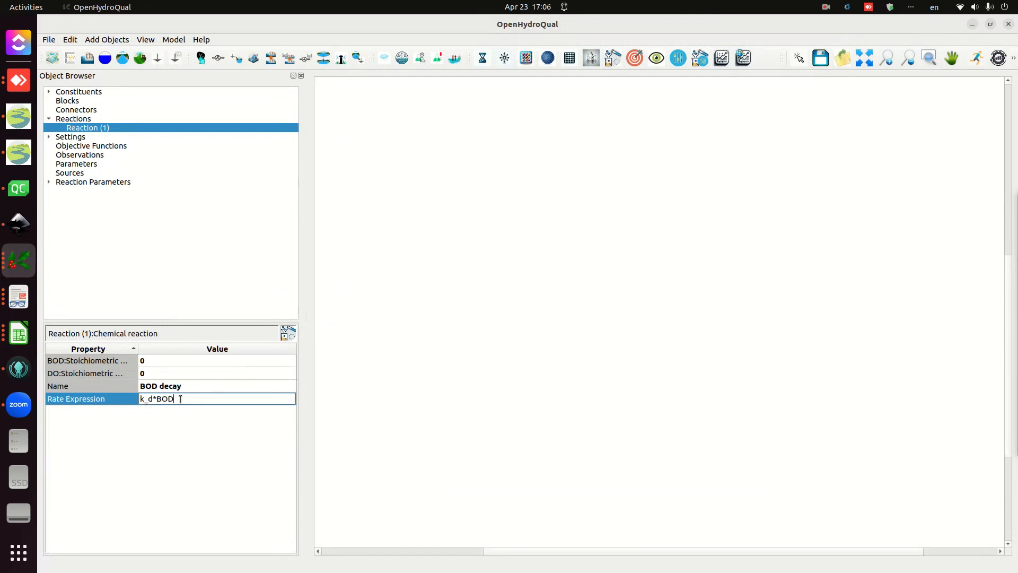
Set both the DO and BOD stoichiometric constants of the BOD decay reaction to -1.
{"action": "left_click", "coordinate": [151, 376]}
{"action": "left_click", "coordinate": [149, 372]}
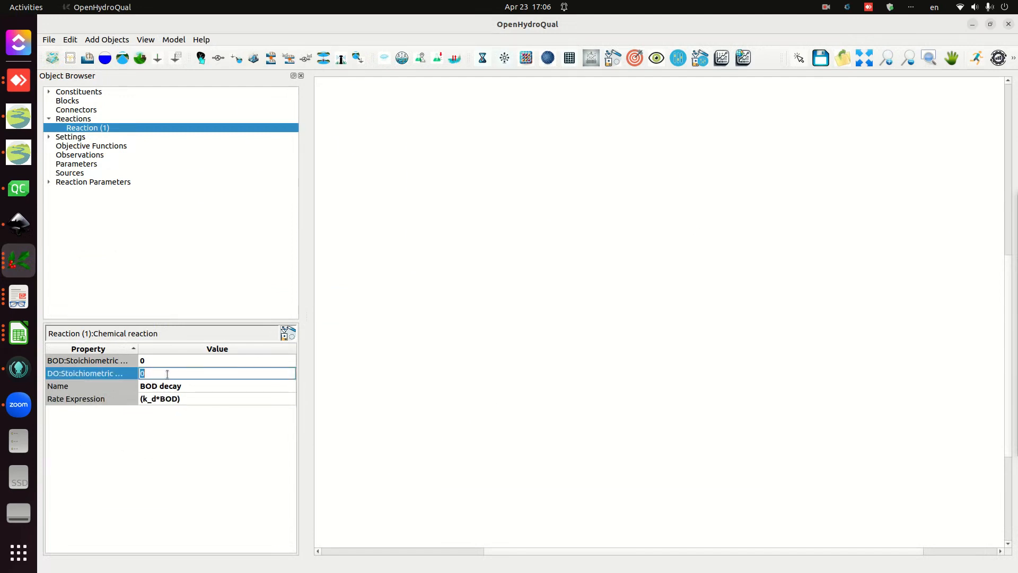
{"action": "type", "text": "-1"}
{"action": "key", "text": "Return"}
{"action": "left_click", "coordinate": [150, 360]}
{"action": "left_click", "coordinate": [156, 361]}
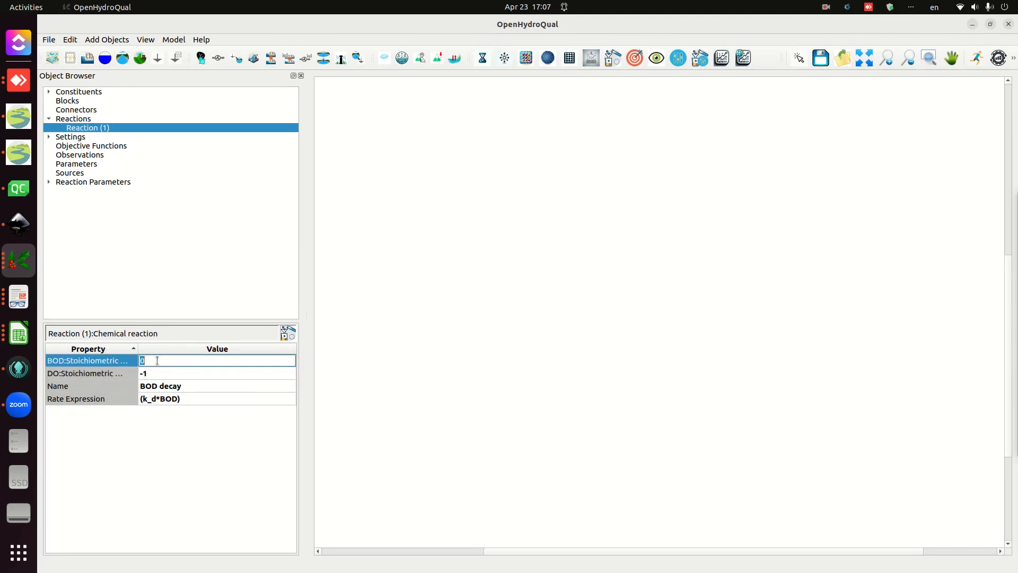
{"action": "type", "text": "-1"}
{"action": "key", "text": "Return"}
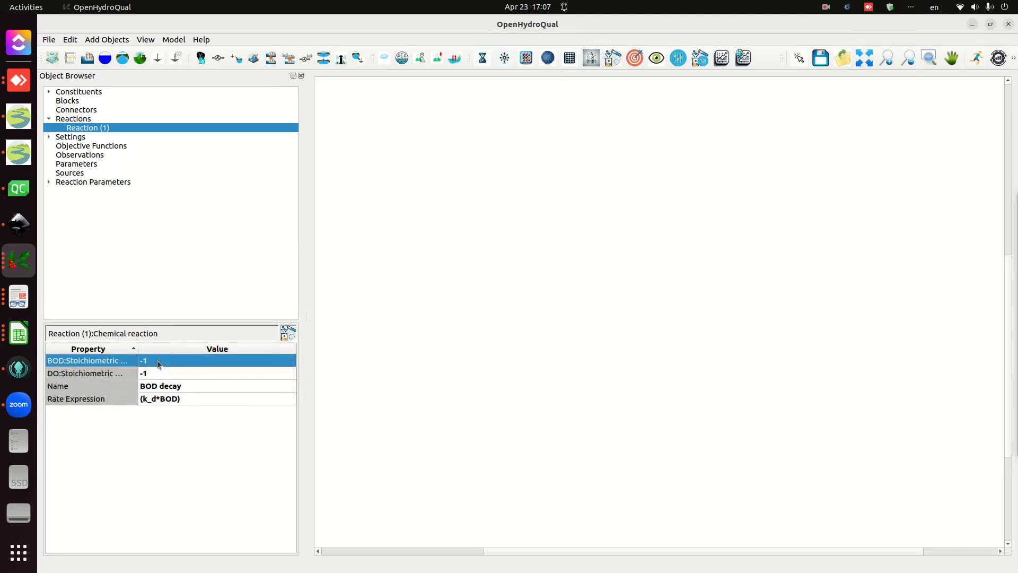
{"action": "left_click", "coordinate": [164, 386]}
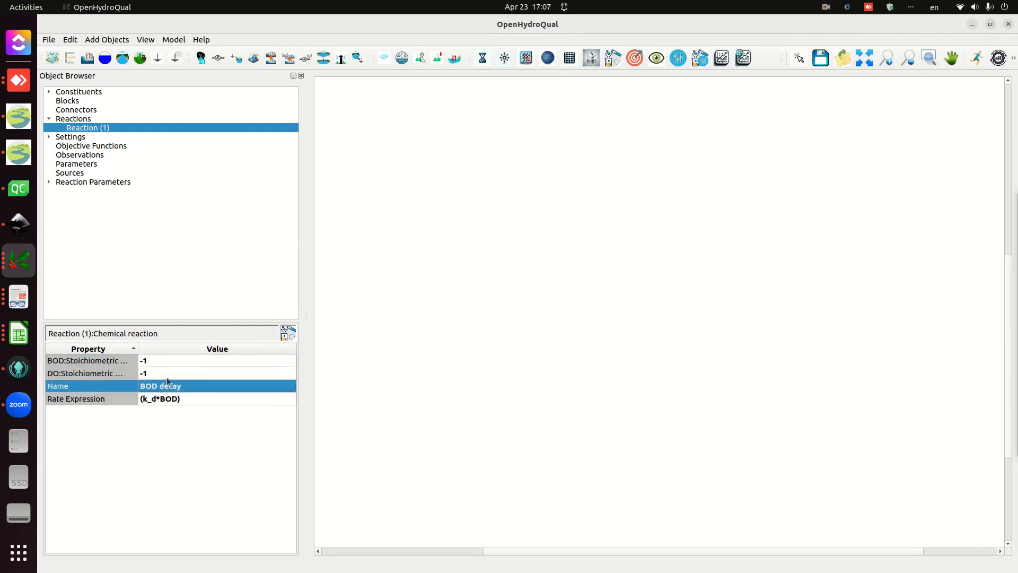
Add a second reaction to the model and rename it as Settling.
{"action": "left_click", "coordinate": [76, 121]}
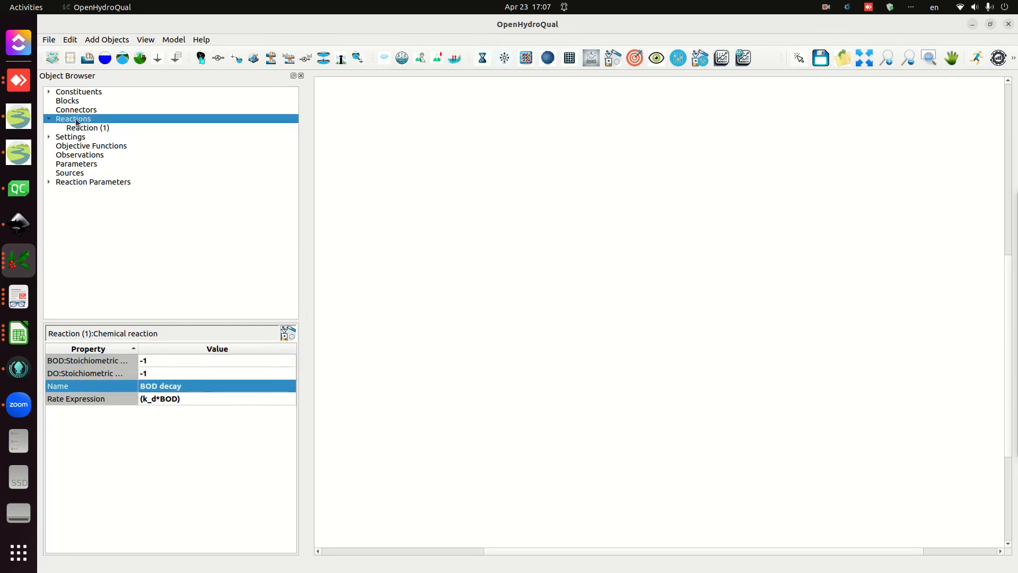
{"action": "right_click", "coordinate": [77, 120]}
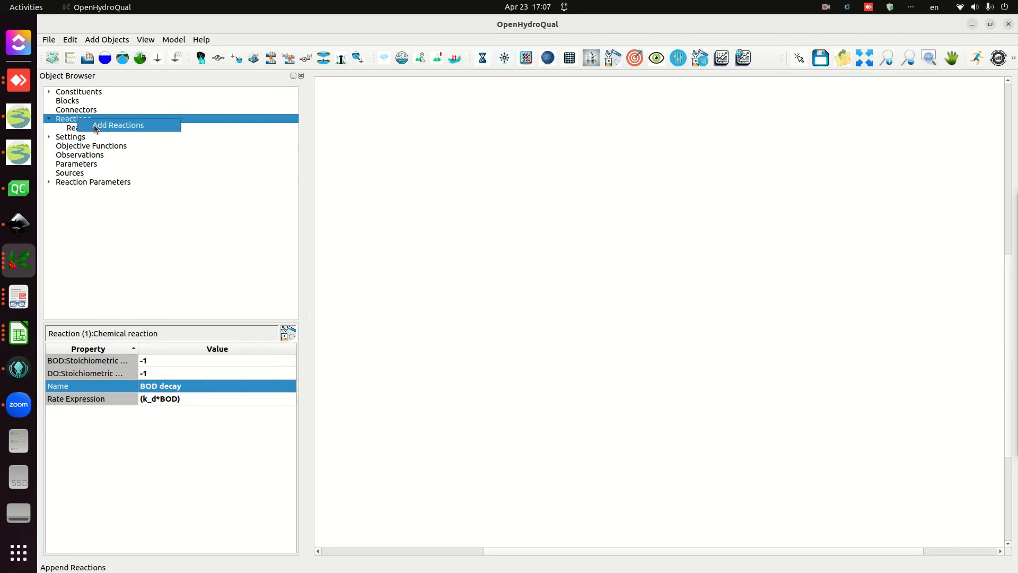
{"action": "left_click", "coordinate": [94, 125]}
{"action": "left_click", "coordinate": [49, 118]}
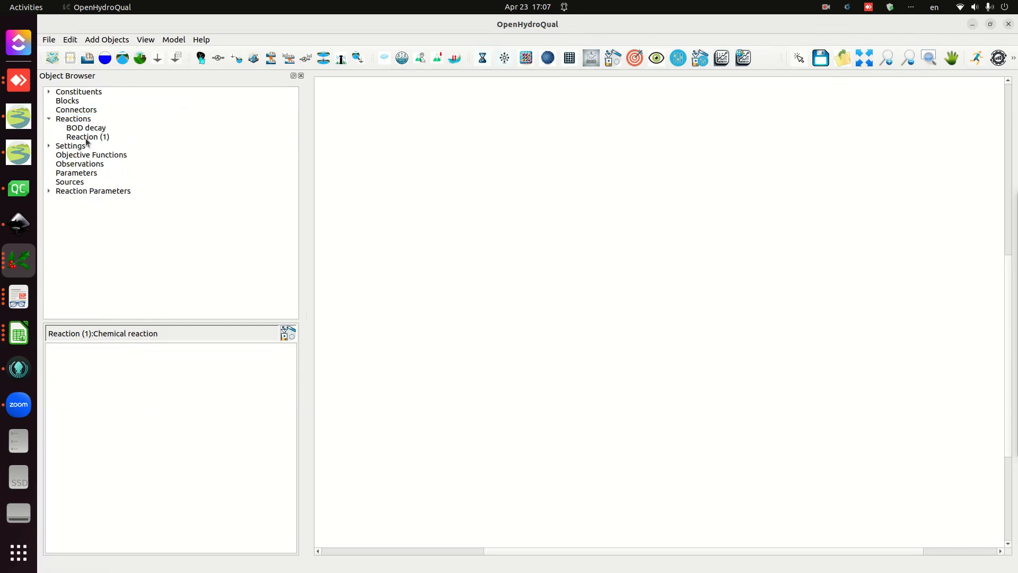
{"action": "left_click", "coordinate": [88, 139]}
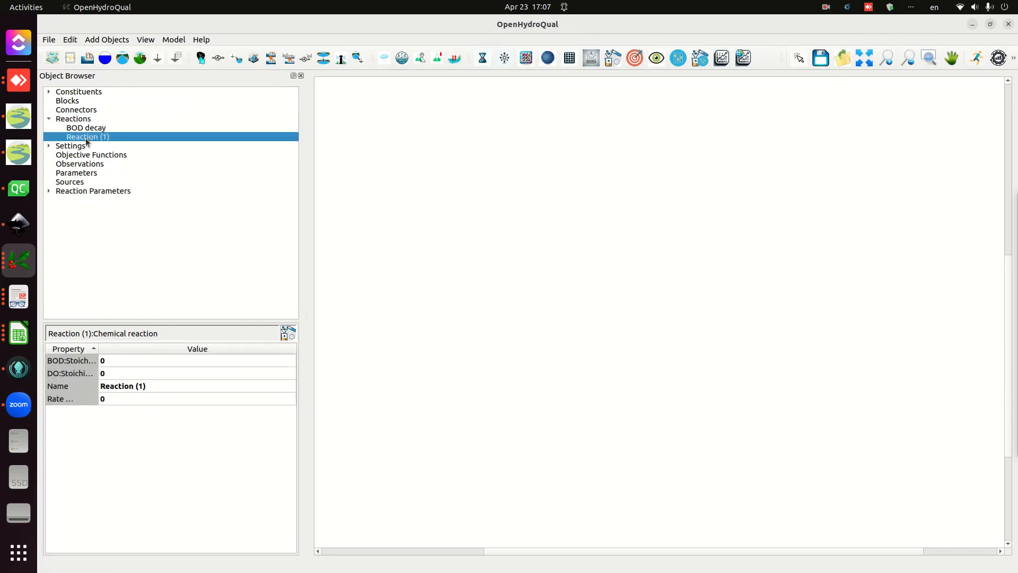
{"action": "double_click", "coordinate": [134, 386]}
{"action": "type", "text": "Settling"}
{"action": "key", "text": "Return"}
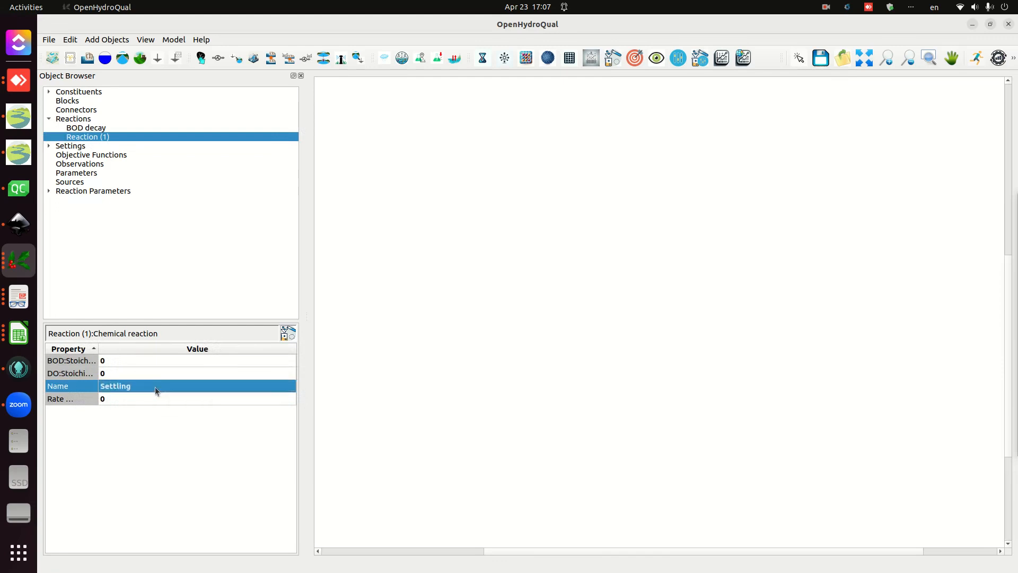
Set the Settling reaction's rate expression to k_s*BOD.
{"action": "double_click", "coordinate": [109, 399]}
{"action": "type", "text": "k_s*BOD"}
{"action": "key", "text": "Return"}
{"action": "key", "text": "Return"}
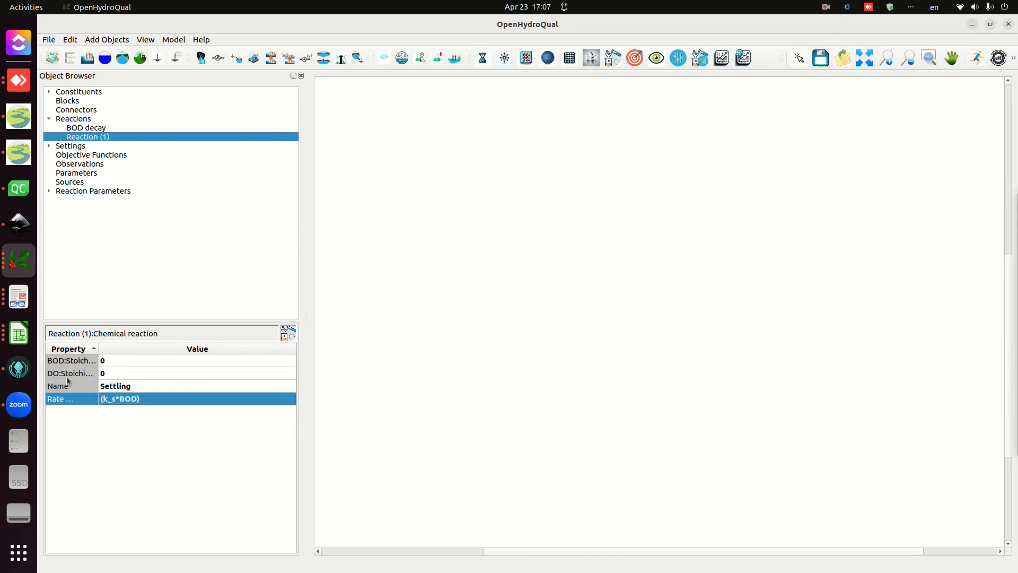
Set the Settling reaction's BOD stoichiometric constant to -1, and refresh the reactions list to check both reactions.
{"action": "left_click_drag", "start_coordinate": [98, 349], "coordinate": [164, 352]}
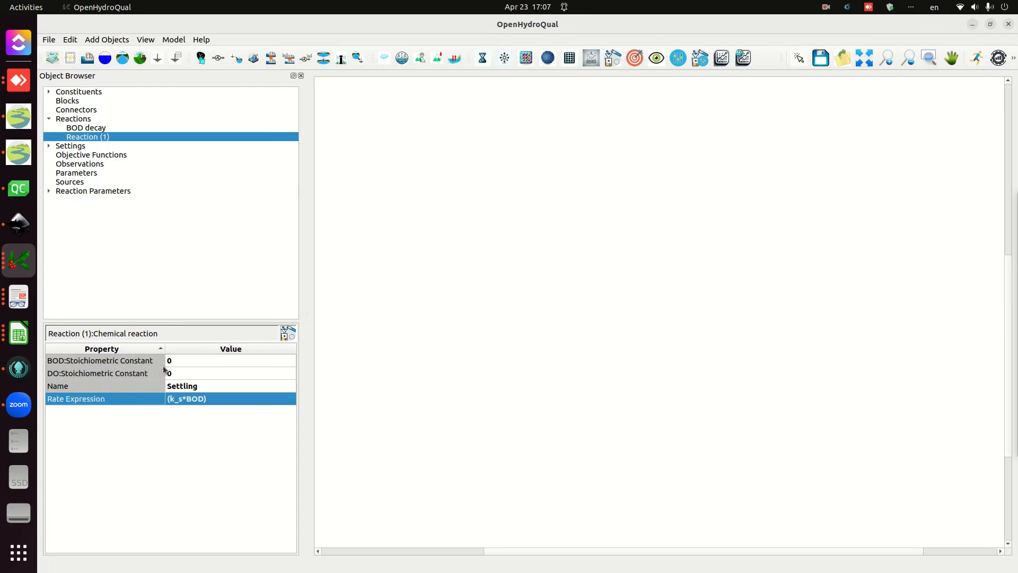
{"action": "double_click", "coordinate": [180, 361]}
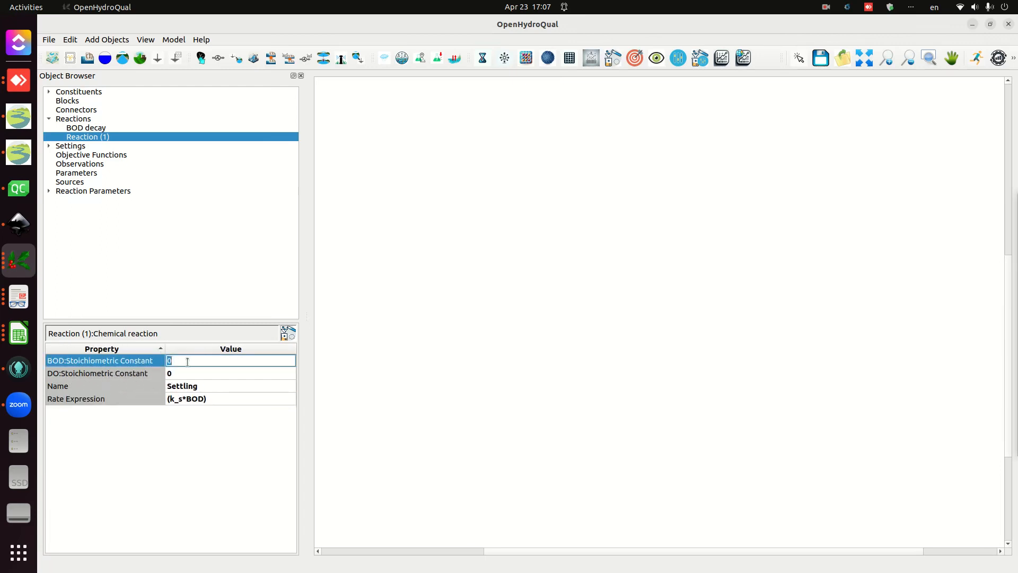
{"action": "type", "text": "-1"}
{"action": "key", "text": "Return"}
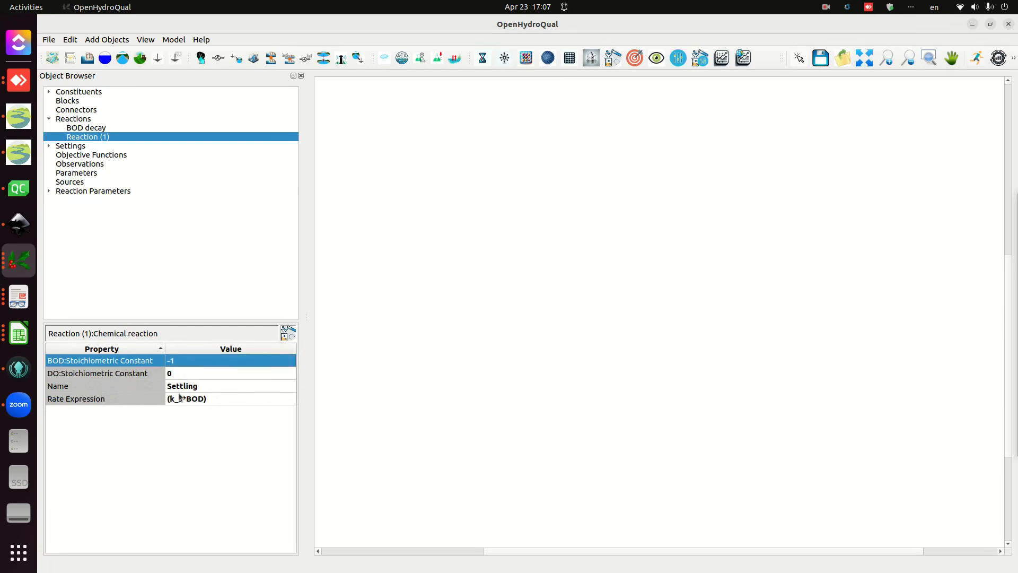
{"action": "left_click", "coordinate": [82, 128]}
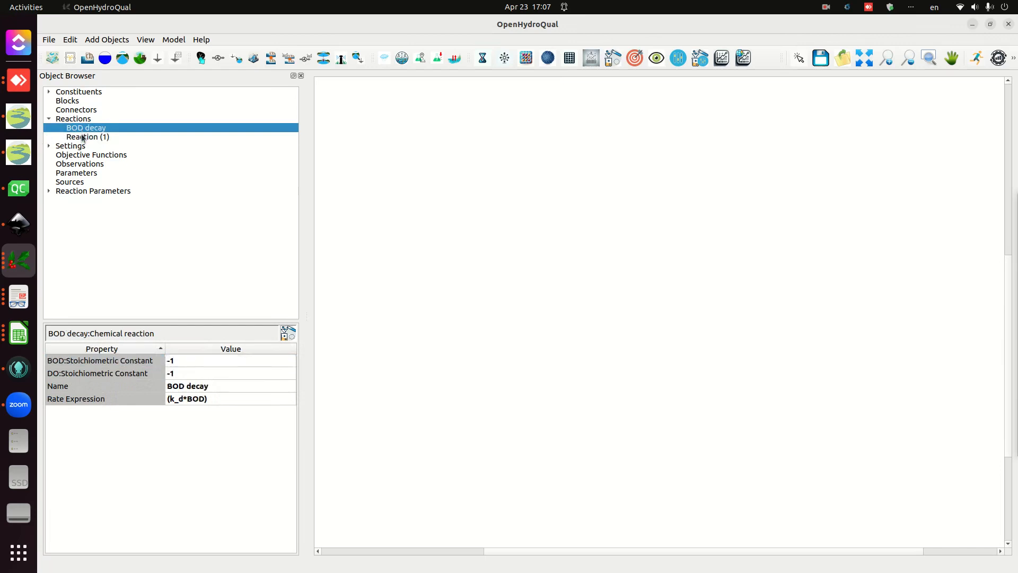
{"action": "left_click", "coordinate": [81, 135]}
{"action": "left_click", "coordinate": [49, 119]}
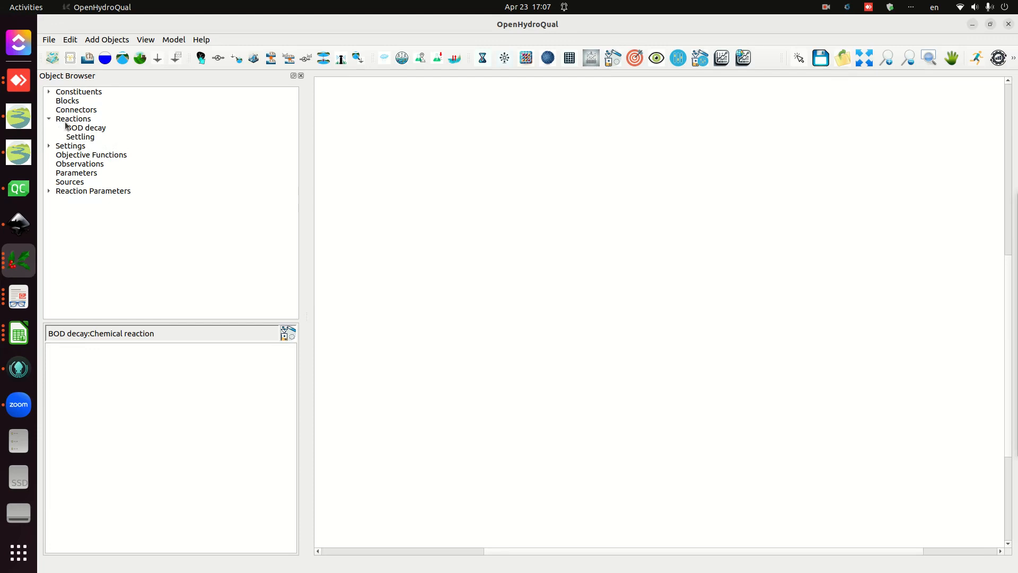
Add an atmospheric exchange source to the model and display its properties.
{"action": "left_click", "coordinate": [403, 62]}
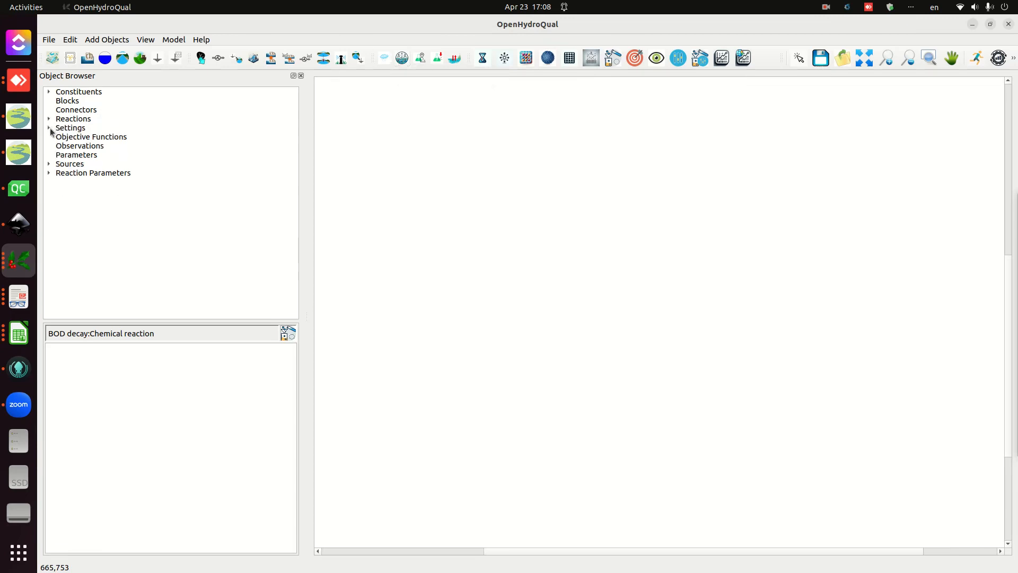
{"action": "left_click", "coordinate": [50, 164]}
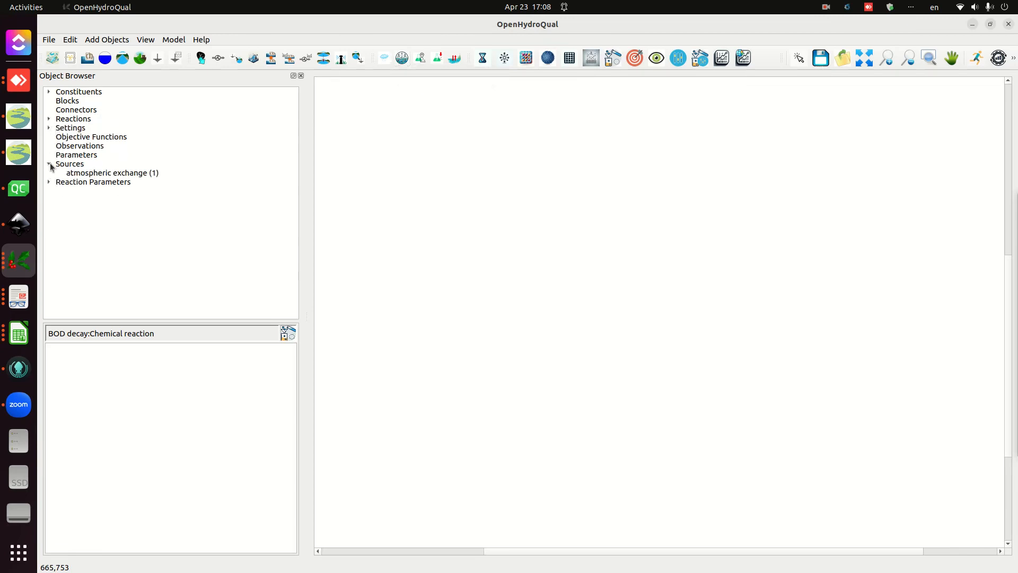
{"action": "left_click", "coordinate": [90, 174]}
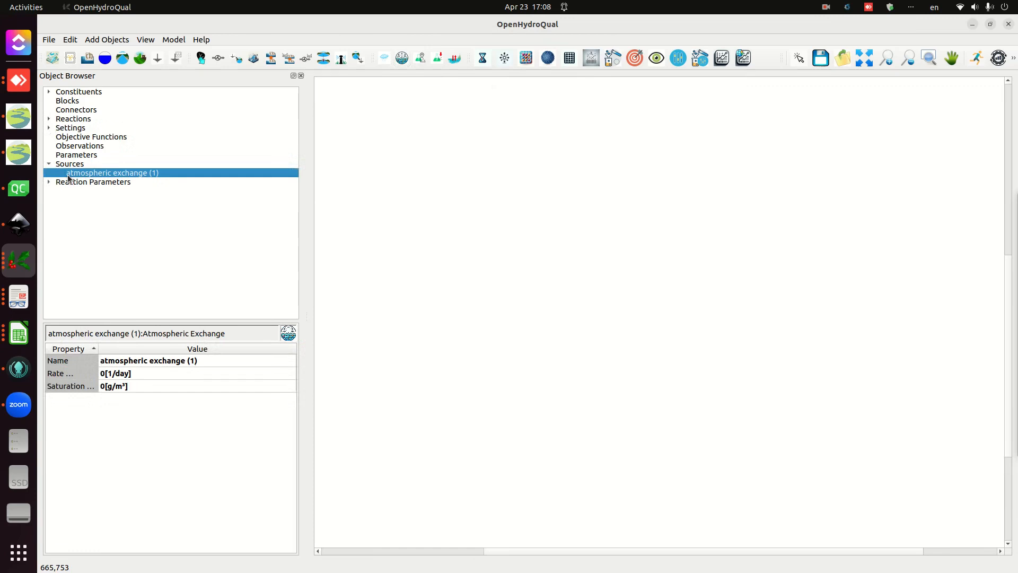
Rename the atmospheric exchange source as Aeration.
{"action": "double_click", "coordinate": [122, 363]}
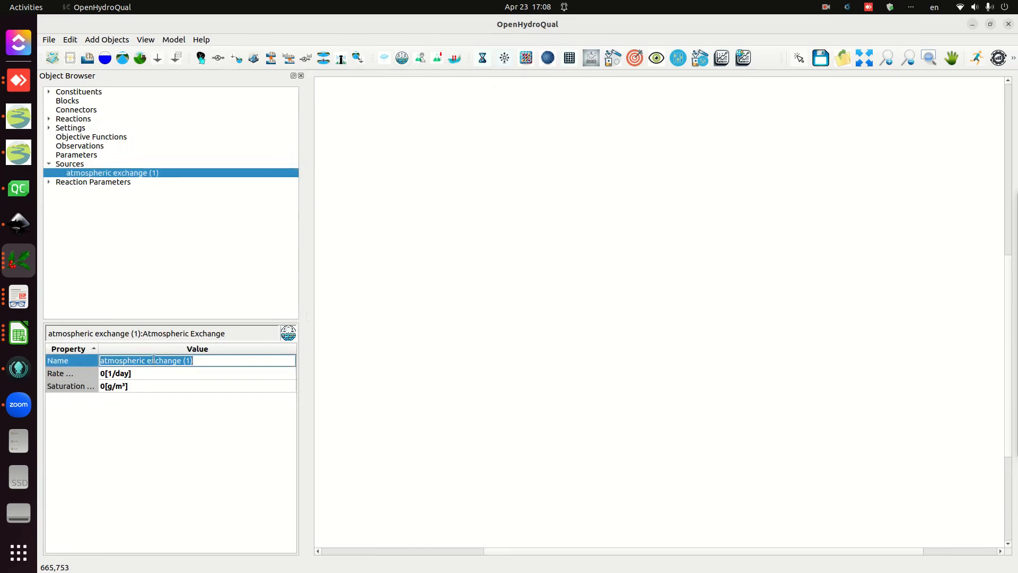
{"action": "type", "text": "Aeration"}
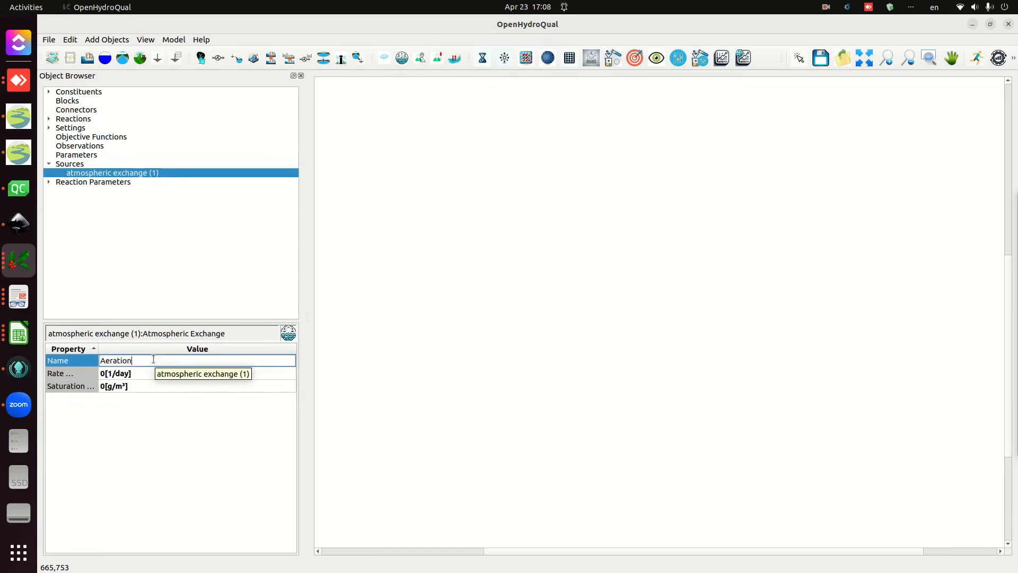
{"action": "key", "text": "Return"}
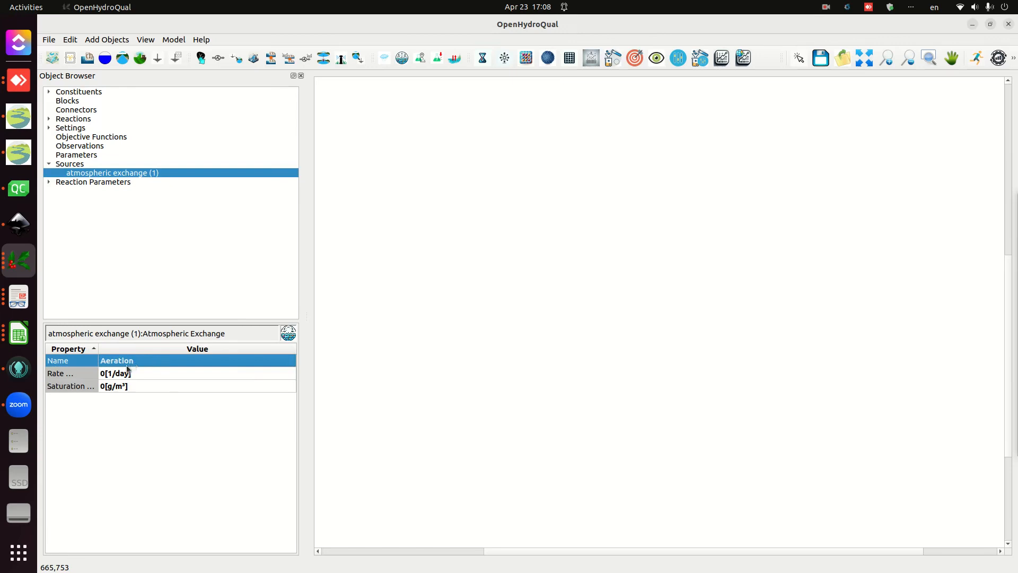
Look up the aeration rate coefficient in the Inkscape model diagram and set the source's rate coefficient to 1.902 1/day.
{"action": "left_click_drag", "start_coordinate": [98, 348], "coordinate": [129, 348]}
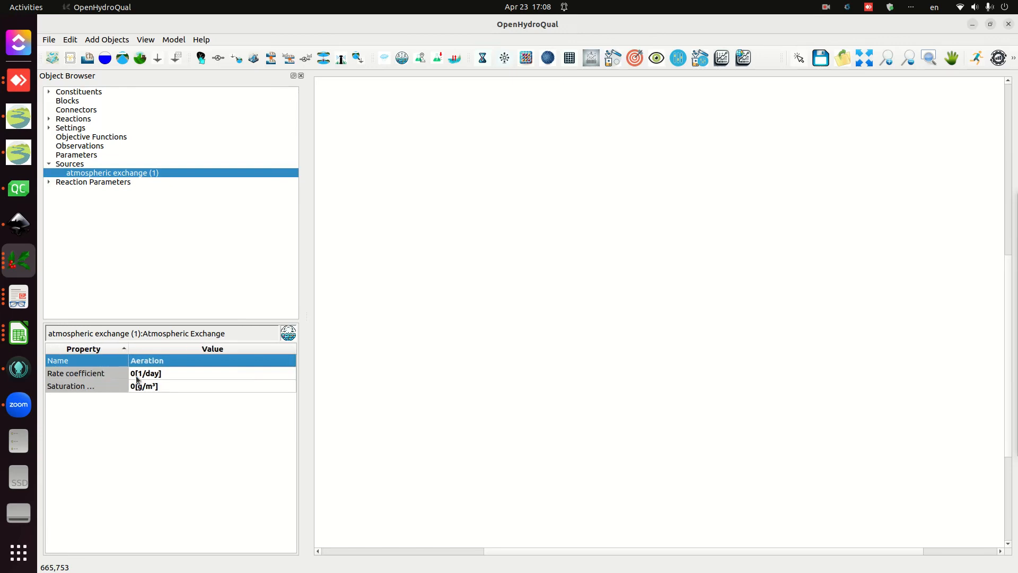
{"action": "left_click", "coordinate": [18, 223]}
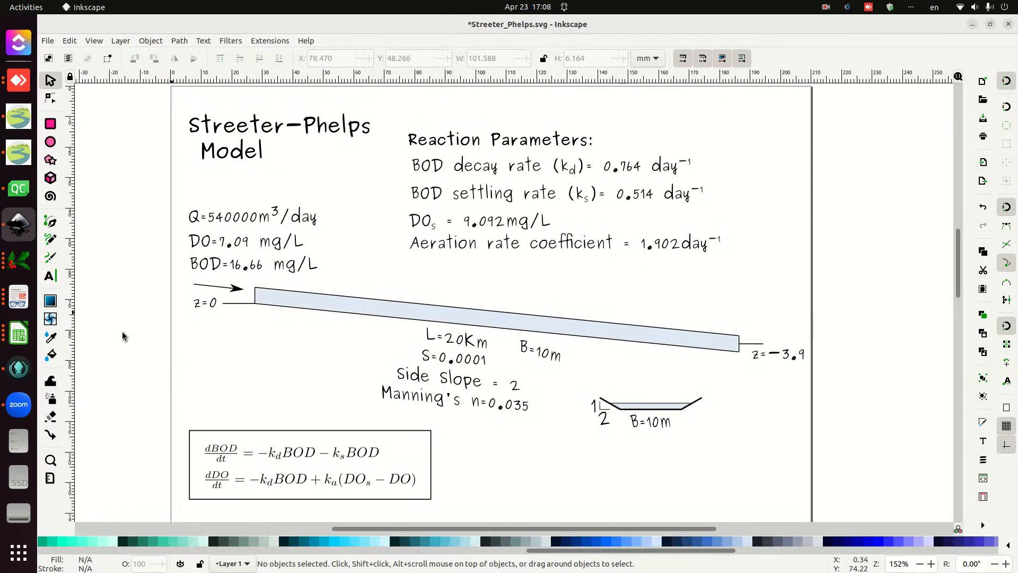
{"action": "left_click", "coordinate": [21, 262]}
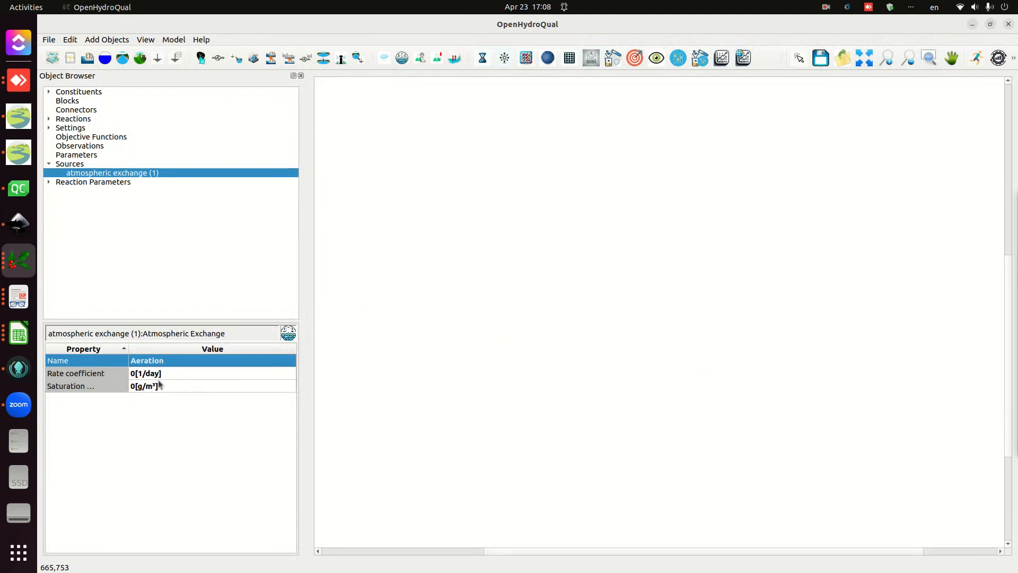
{"action": "double_click", "coordinate": [136, 376]}
{"action": "type", "text": "1.902"}
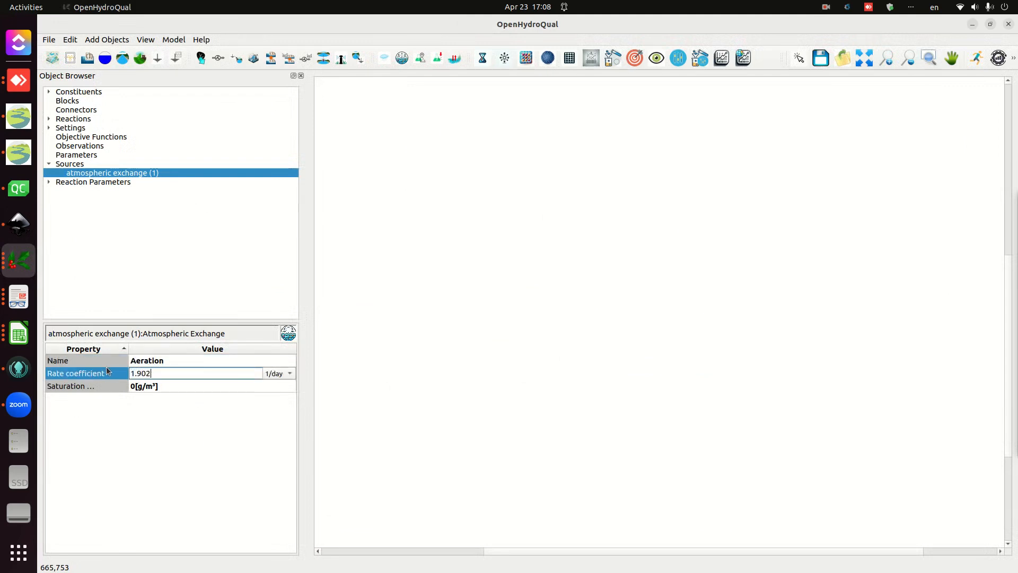
{"action": "key", "text": "Tab"}
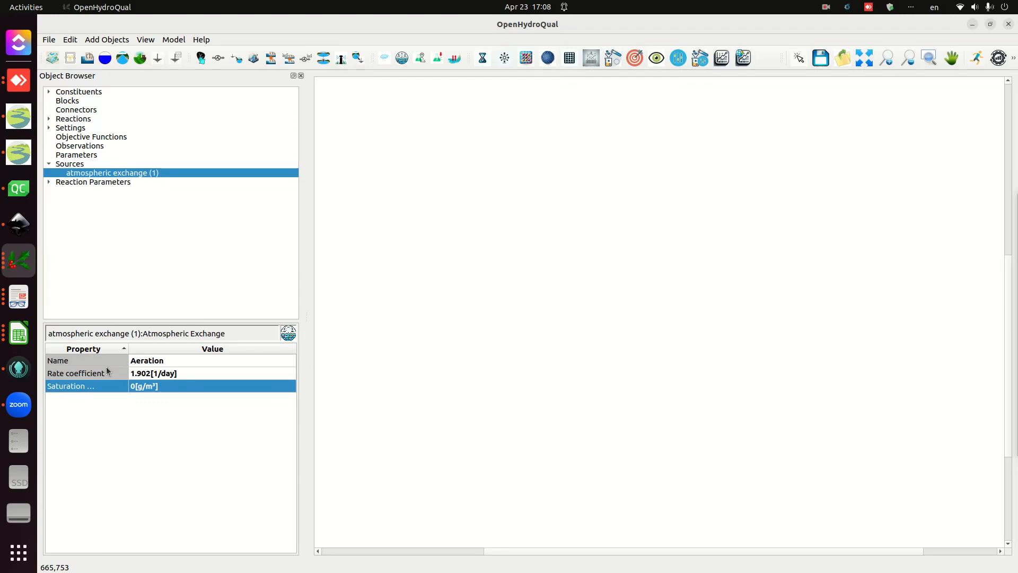
Look up DOs in the Inkscape diagram and set the Aeration source's saturation concentration to 9.092 g/m³.
{"action": "double_click", "coordinate": [137, 386]}
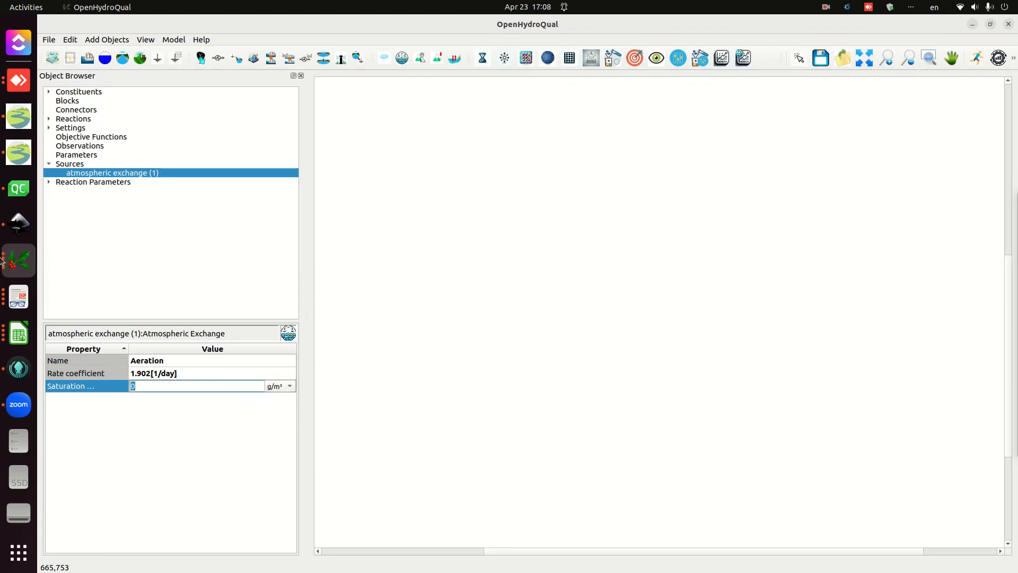
{"action": "left_click", "coordinate": [18, 223]}
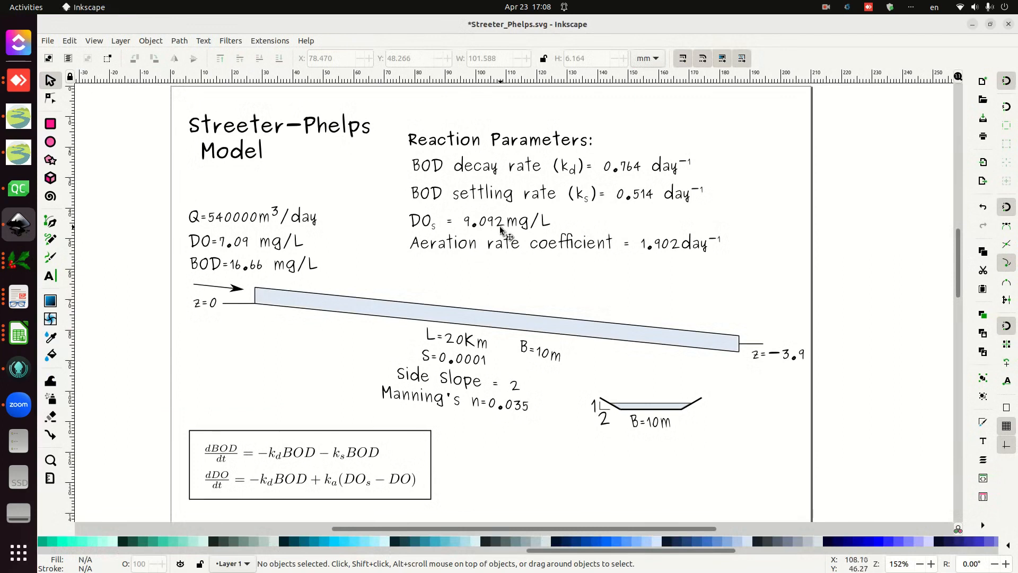
{"action": "left_click", "coordinate": [19, 261]}
{"action": "type", "text": "9.092"}
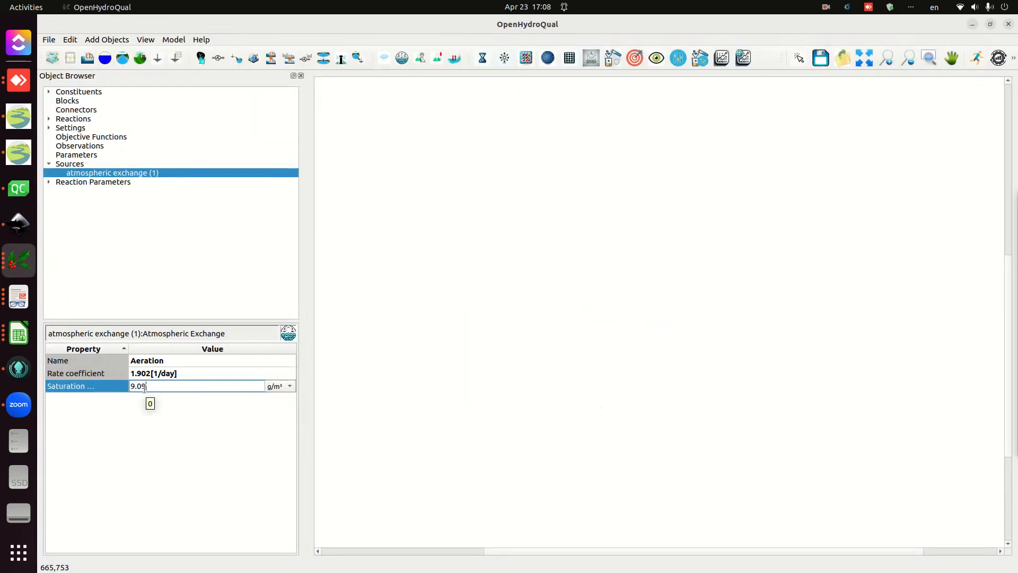
{"action": "key", "text": "Return"}
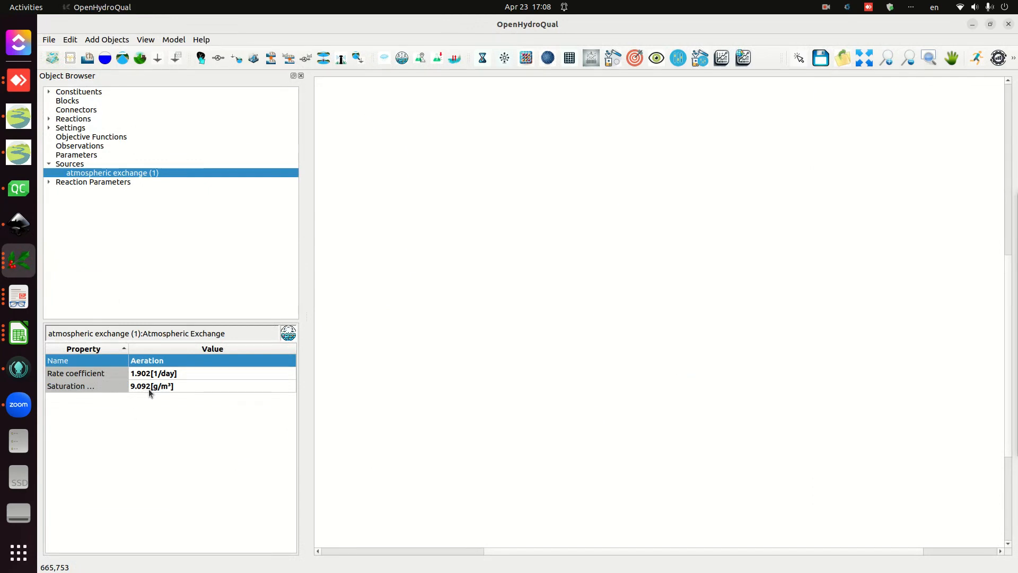
Refresh the list of sources and select the Aeration source to check its new name.
{"action": "double_click", "coordinate": [61, 163]}
{"action": "left_click", "coordinate": [49, 164]}
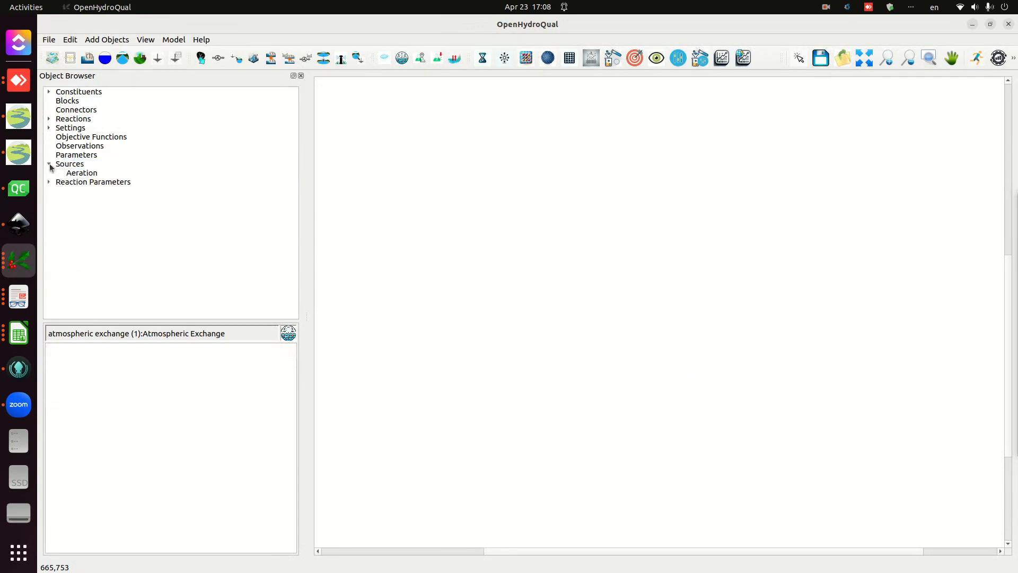
{"action": "left_click", "coordinate": [74, 174]}
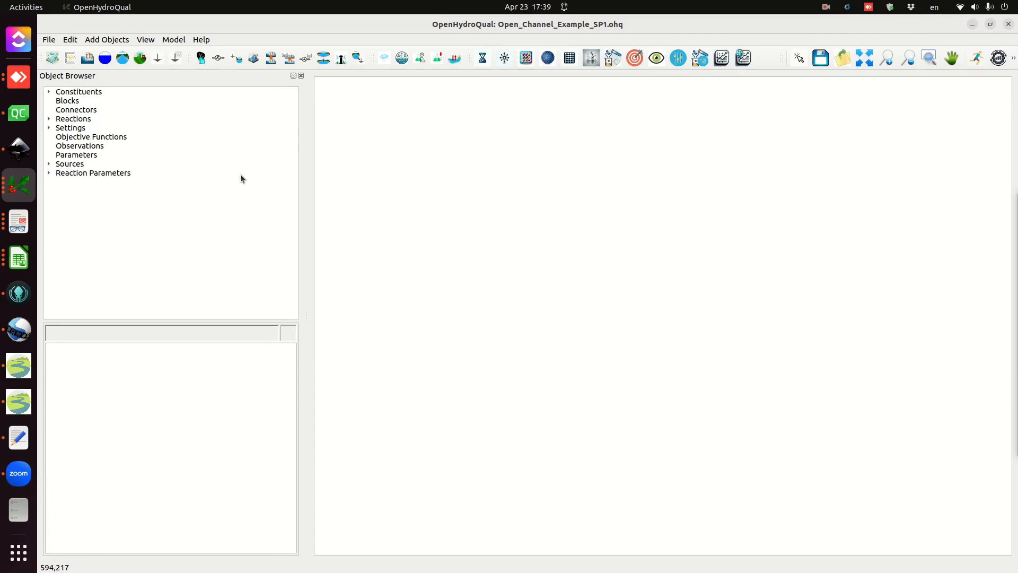
Start a 2D array of Trapezoidal Channel Segment blocks with Link from a channel segment to another, using 20 horizontal grid cells, and continue to the block properties.
{"action": "left_click", "coordinate": [102, 40]}
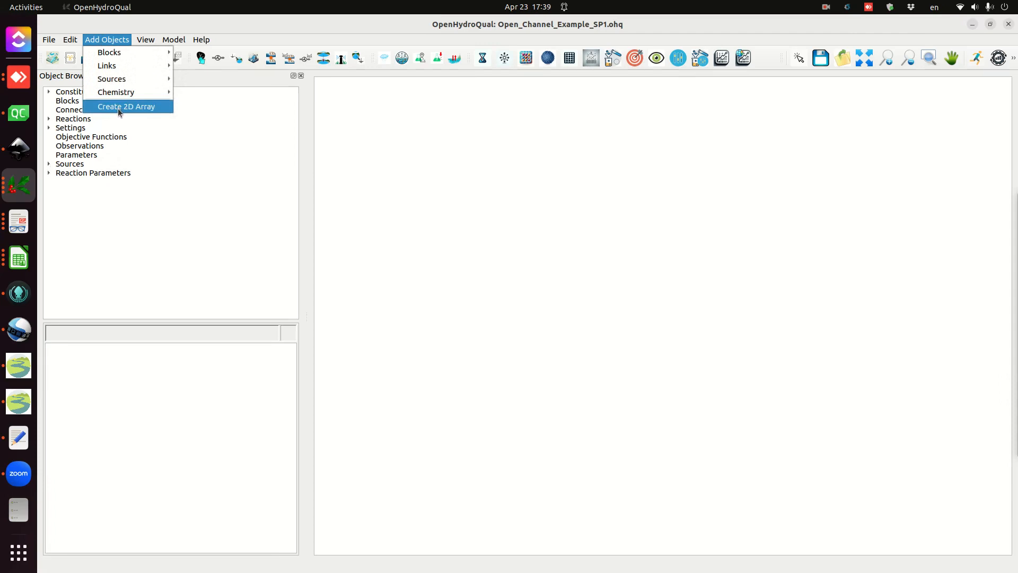
{"action": "left_click", "coordinate": [103, 42]}
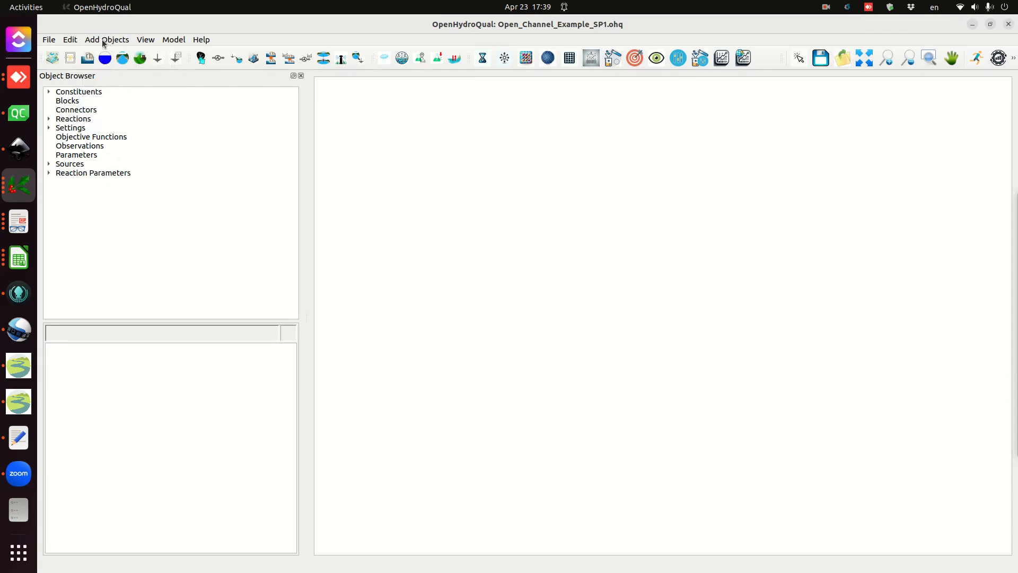
{"action": "left_click", "coordinate": [103, 42]}
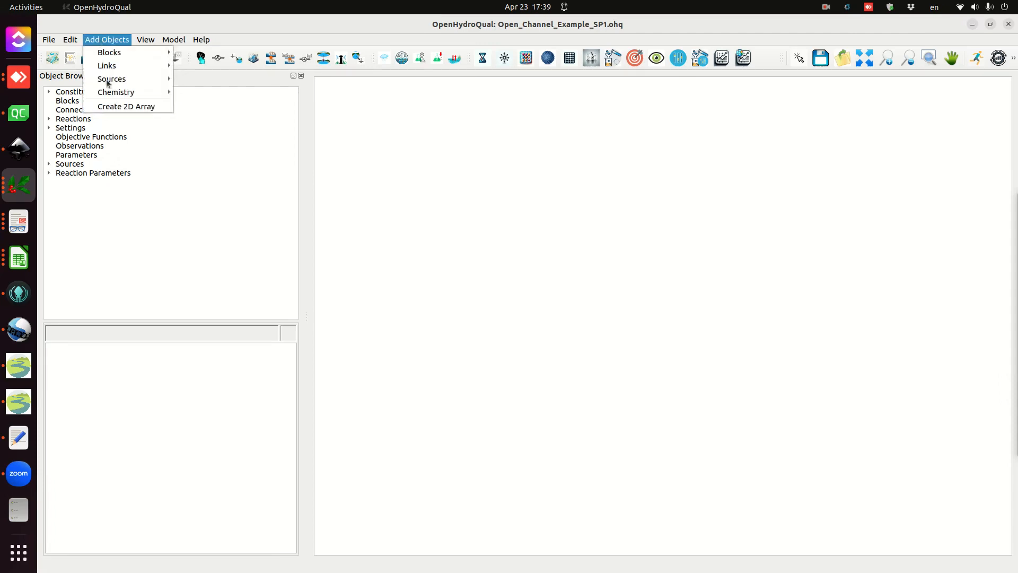
{"action": "left_click", "coordinate": [115, 107]}
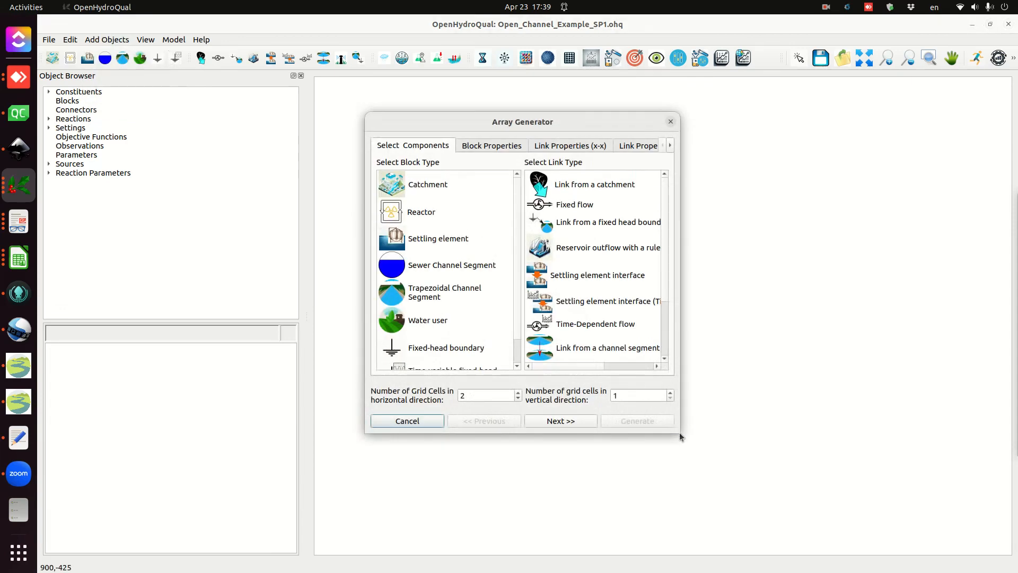
{"action": "left_click_drag", "start_coordinate": [681, 435], "coordinate": [864, 488]}
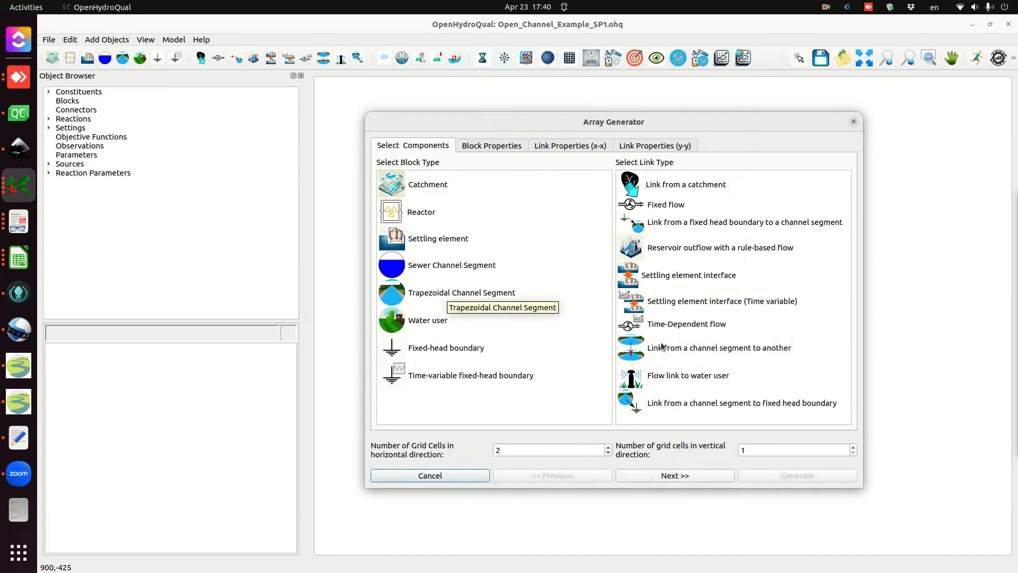
{"action": "left_click", "coordinate": [422, 300]}
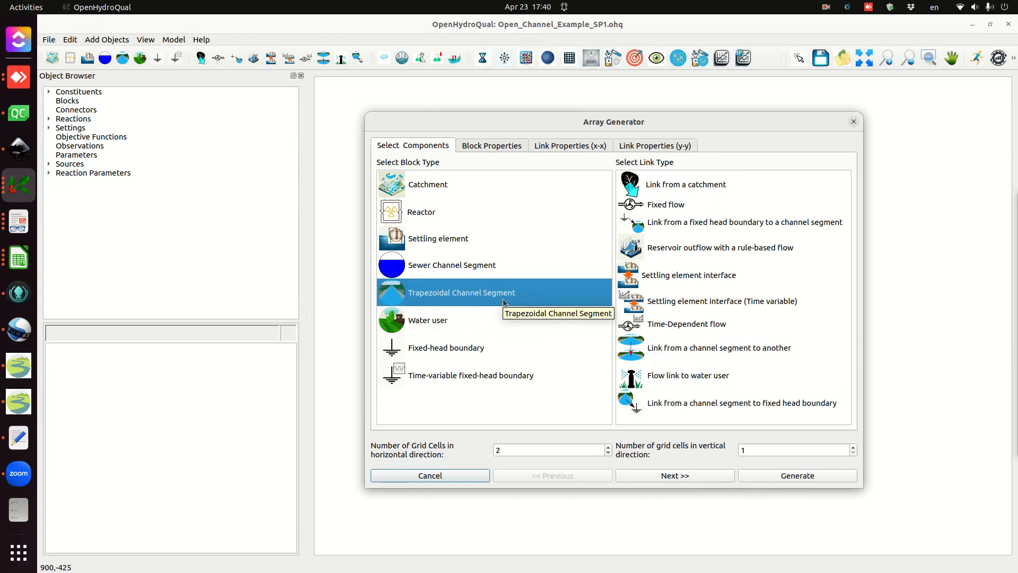
{"action": "left_click", "coordinate": [659, 358]}
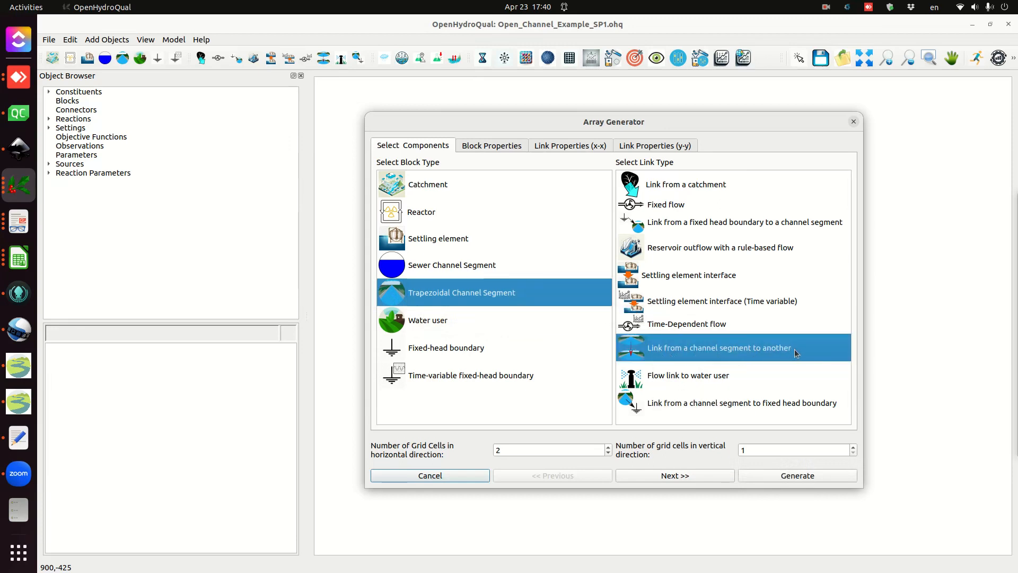
{"action": "left_click", "coordinate": [505, 450]}
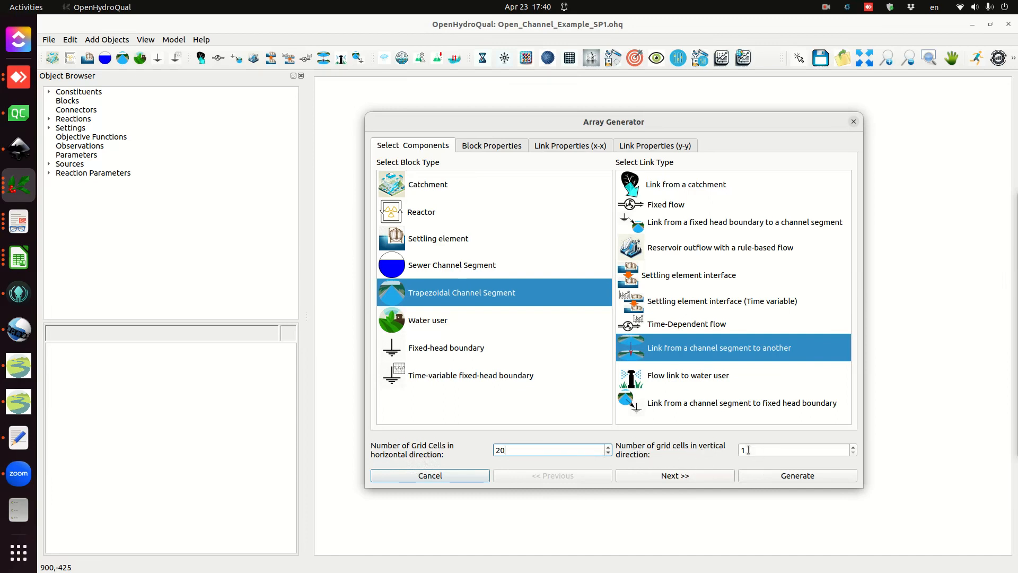
{"action": "left_click", "coordinate": [668, 476]}
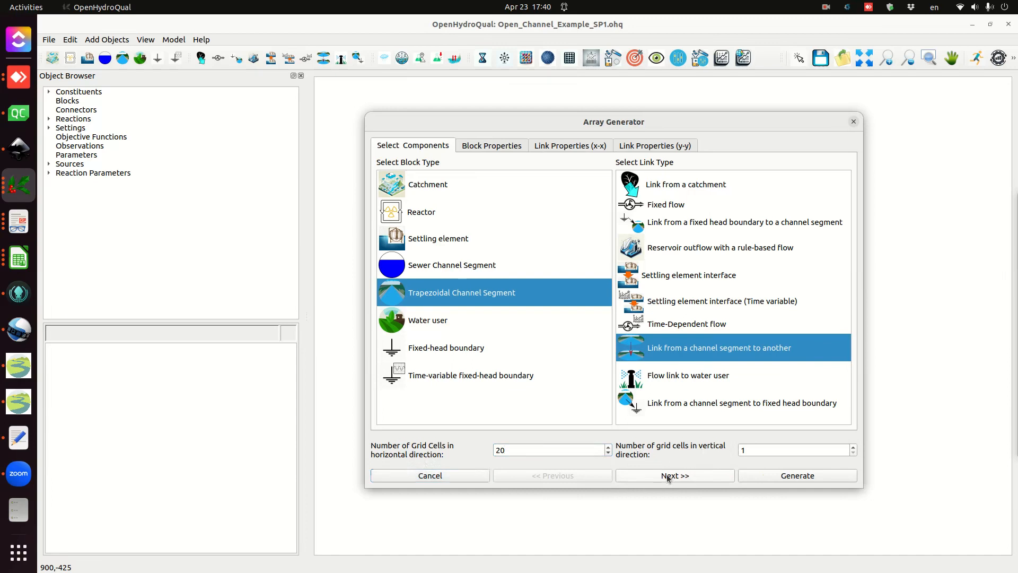
Set the array blocks' BOD concentration to 15 g/m³ and DO concentration to 5 g/m³.
{"action": "left_click_drag", "start_coordinate": [861, 489], "coordinate": [889, 501]}
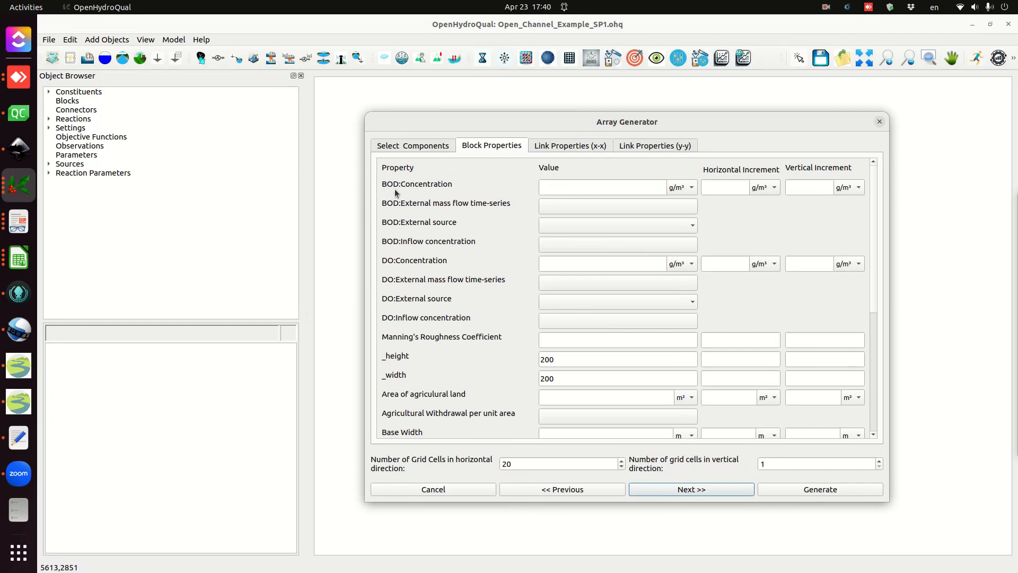
{"action": "left_click", "coordinate": [552, 188]}
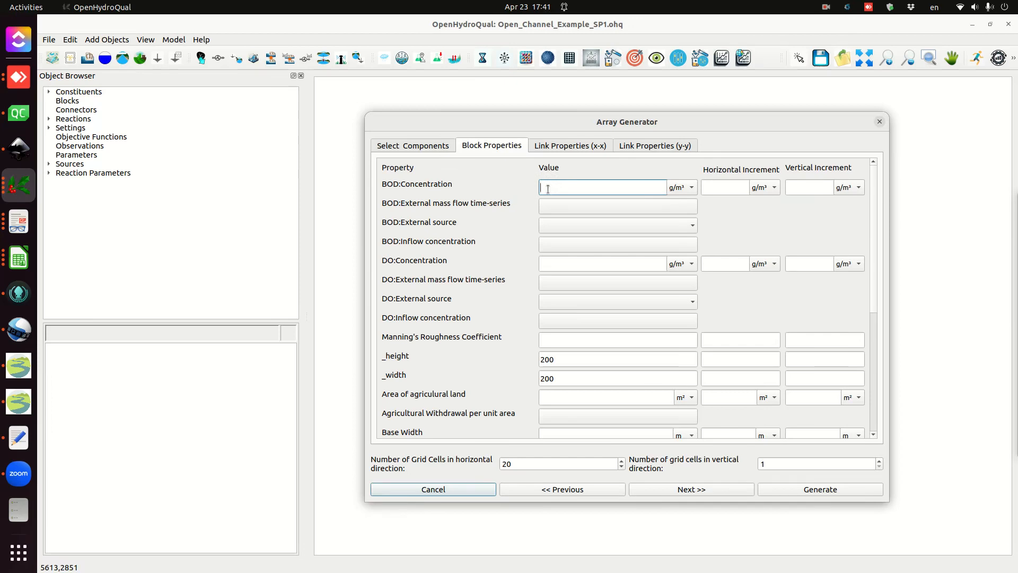
{"action": "type", "text": "15"}
{"action": "left_click", "coordinate": [552, 265]}
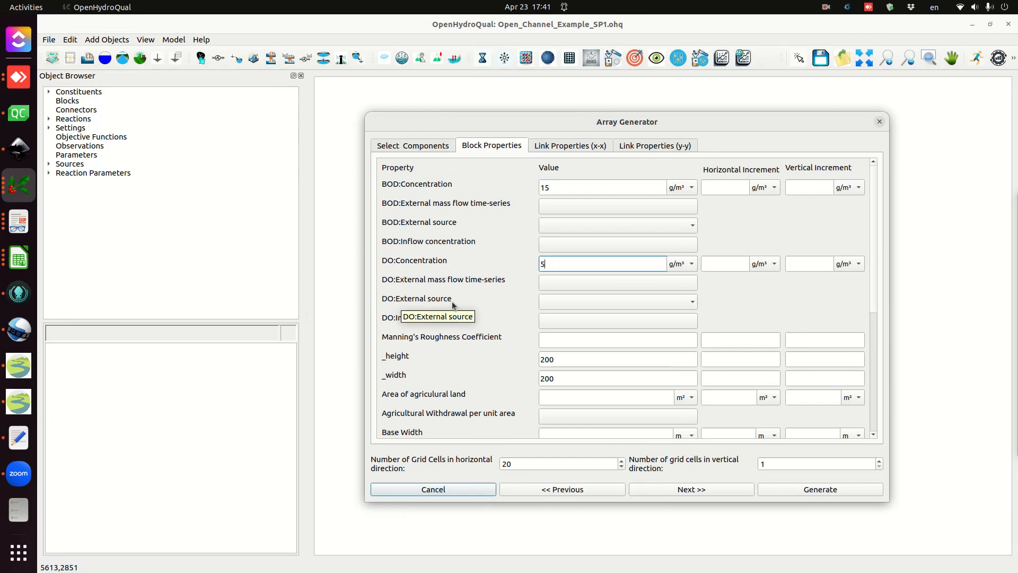
Assign Aeration as the blocks' DO external source and set Manning's roughness coefficient to 0.035.
{"action": "left_click", "coordinate": [570, 305]}
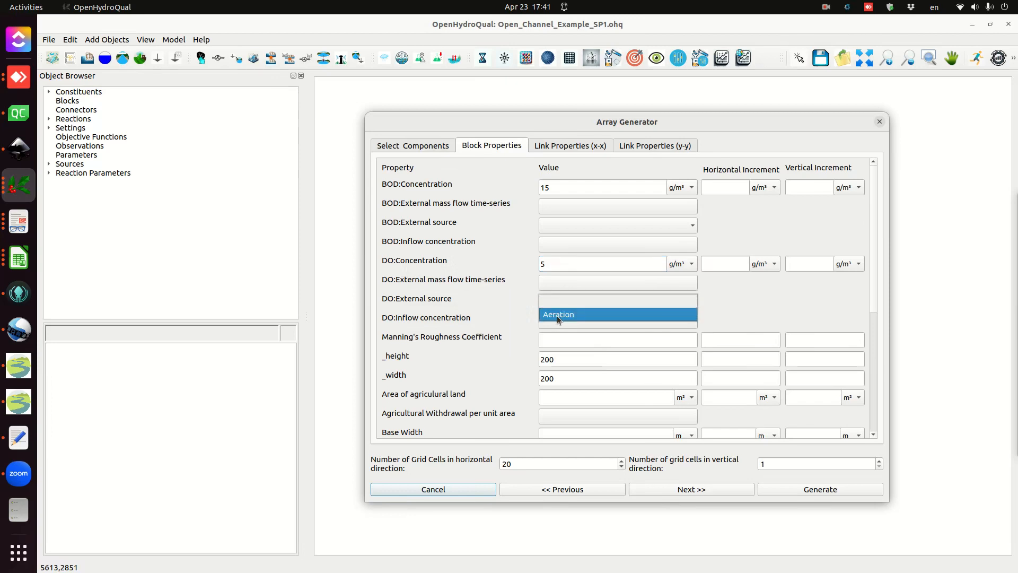
{"action": "left_click", "coordinate": [556, 316]}
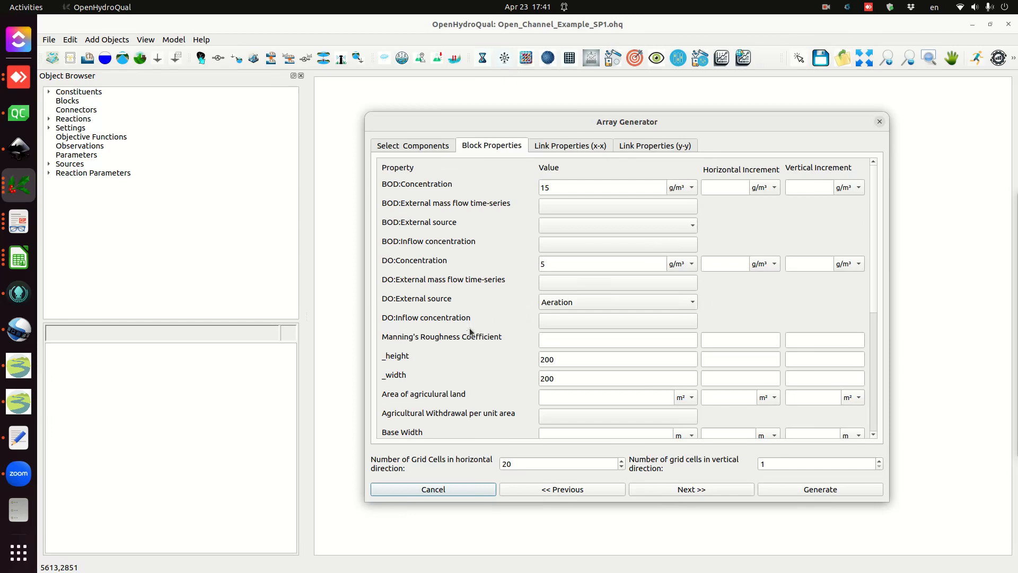
{"action": "left_click", "coordinate": [567, 337]}
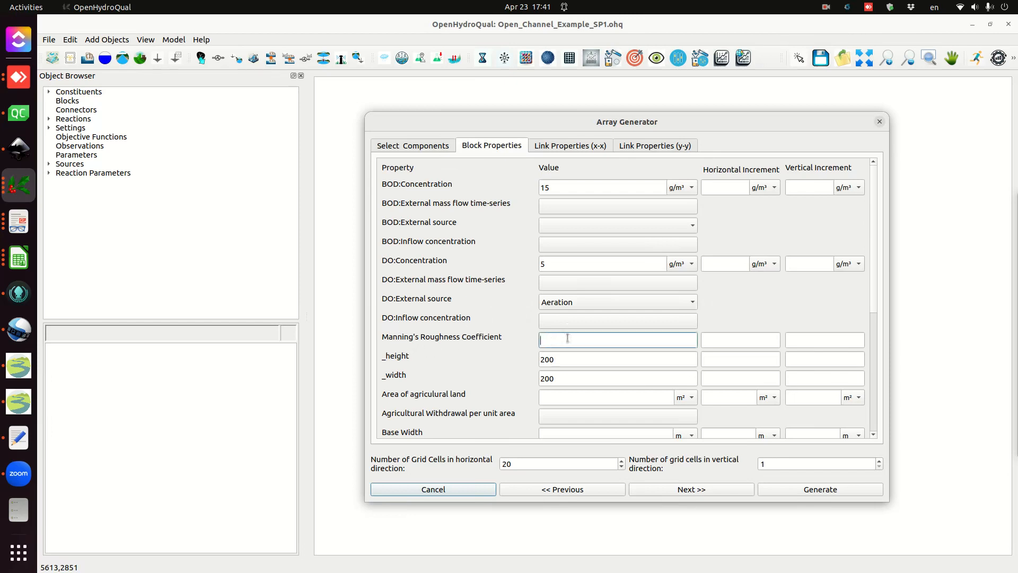
{"action": "type", "text": "0.035"}
Check the channel geometry in the Inkscape diagram and set the blocks' base width to 10 m.
{"action": "scroll", "coordinate": [875, 298], "scroll_direction": "down", "scroll_amount": 1}
{"action": "scroll", "coordinate": [875, 298], "scroll_direction": "down", "scroll_amount": 2}
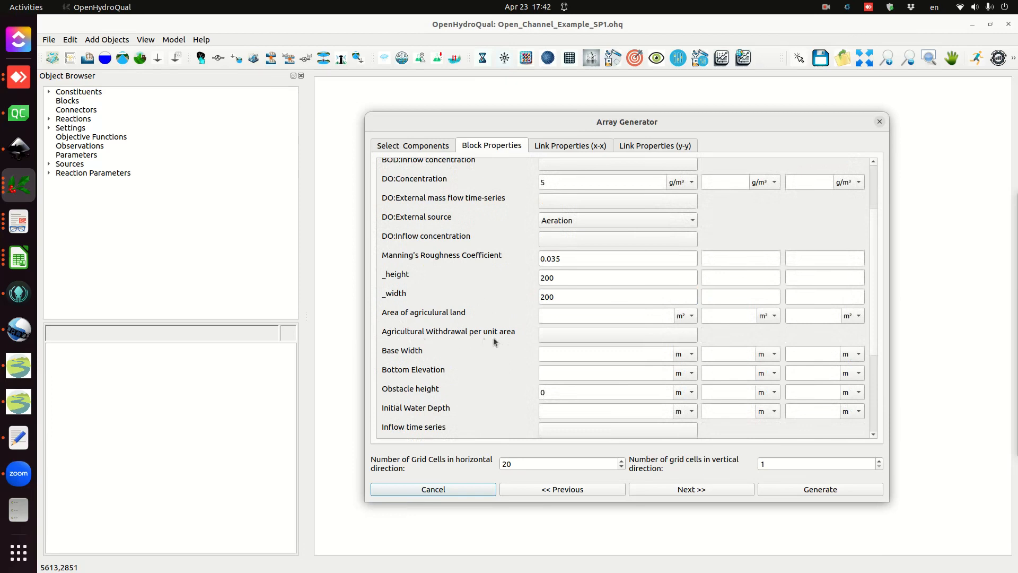
{"action": "left_click", "coordinate": [549, 353]}
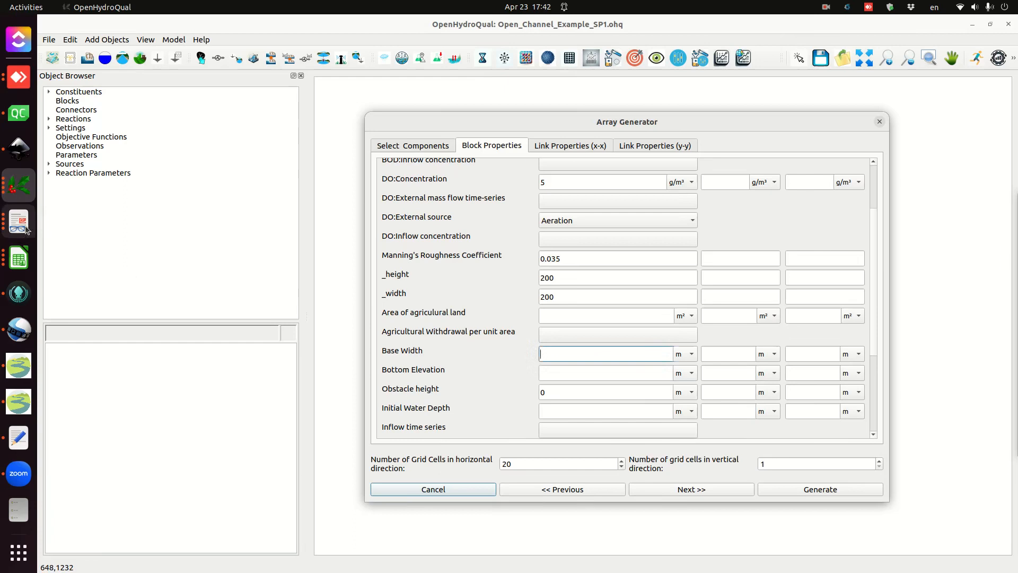
{"action": "left_click", "coordinate": [18, 149]}
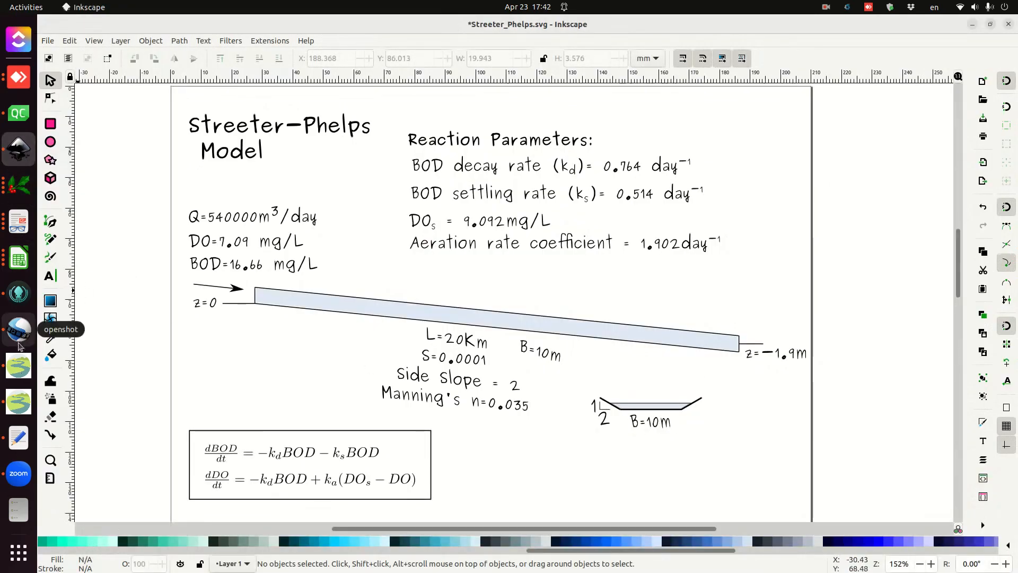
{"action": "left_click", "coordinate": [19, 185]}
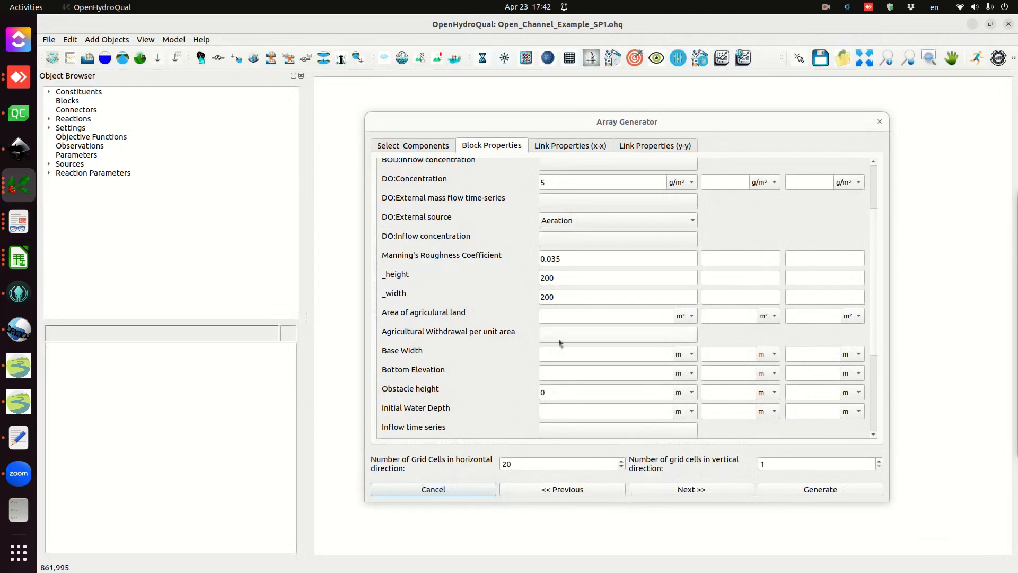
{"action": "left_click", "coordinate": [558, 354]}
{"action": "type", "text": "10"}
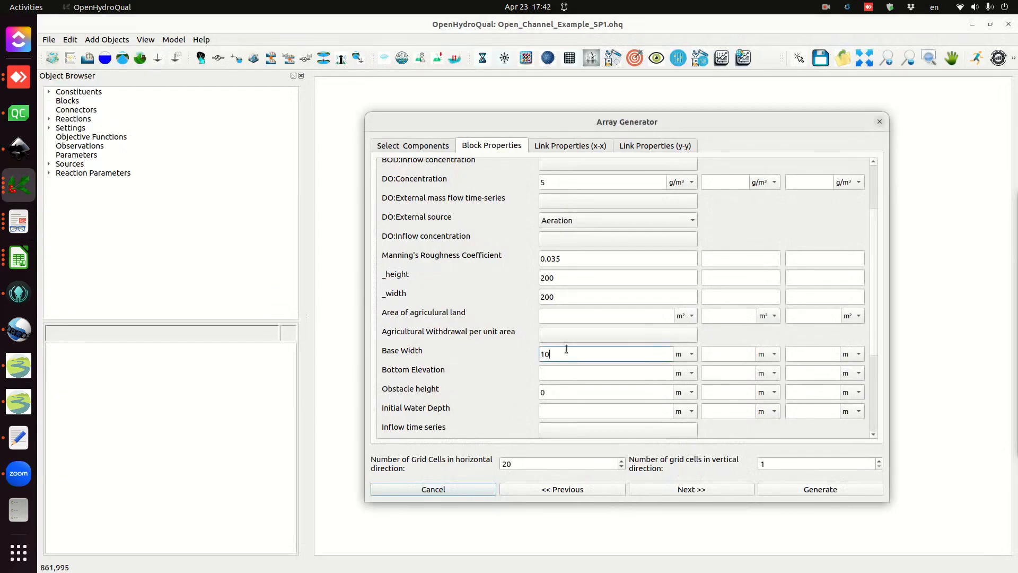
Set the blocks' bottom elevation to 0 m with a horizontal increment of -0.1 m, checking the elevations in the Inkscape diagram.
{"action": "left_click", "coordinate": [562, 371]}
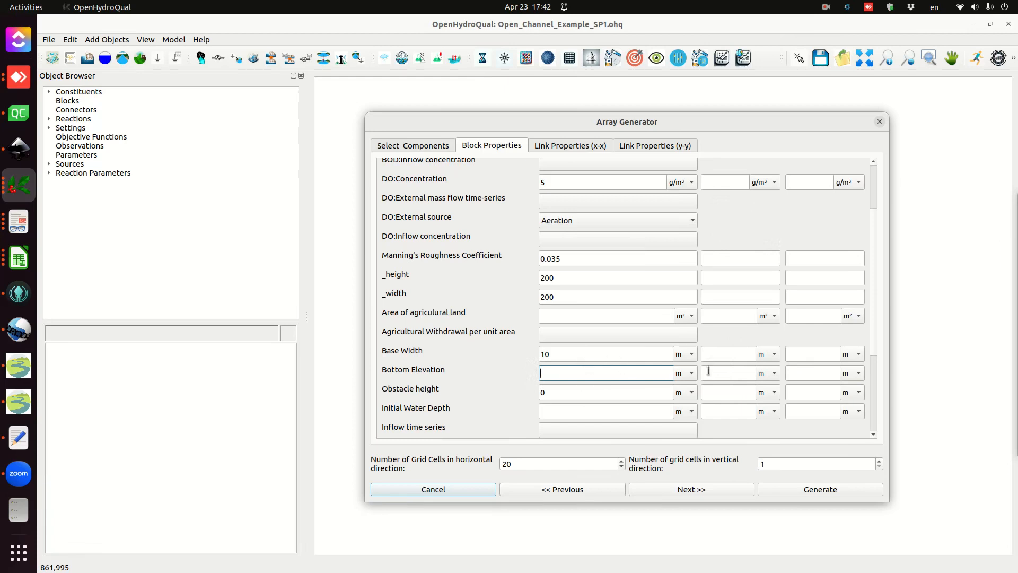
{"action": "left_click_drag", "start_coordinate": [872, 284], "coordinate": [872, 259]}
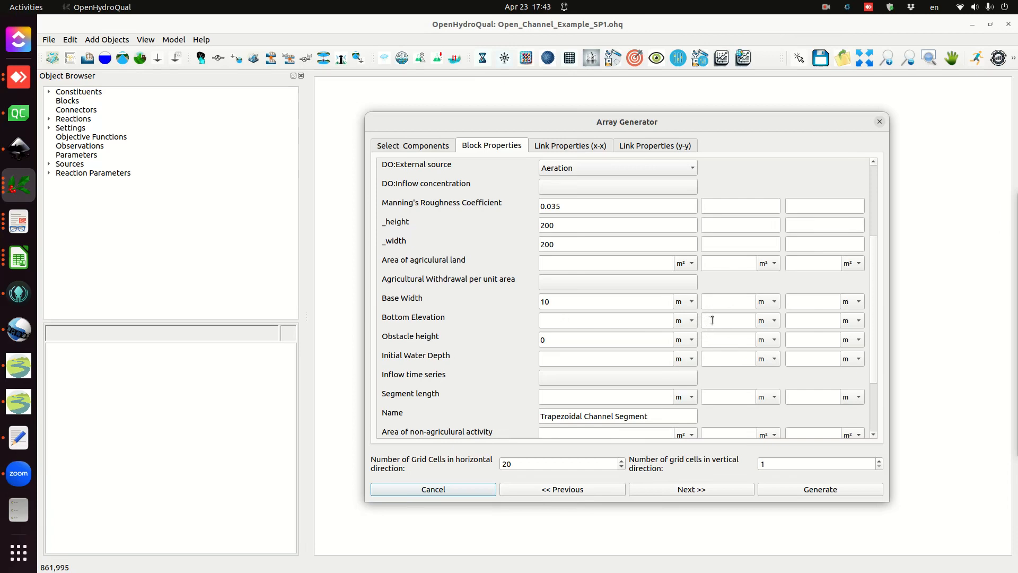
{"action": "left_click", "coordinate": [570, 318]}
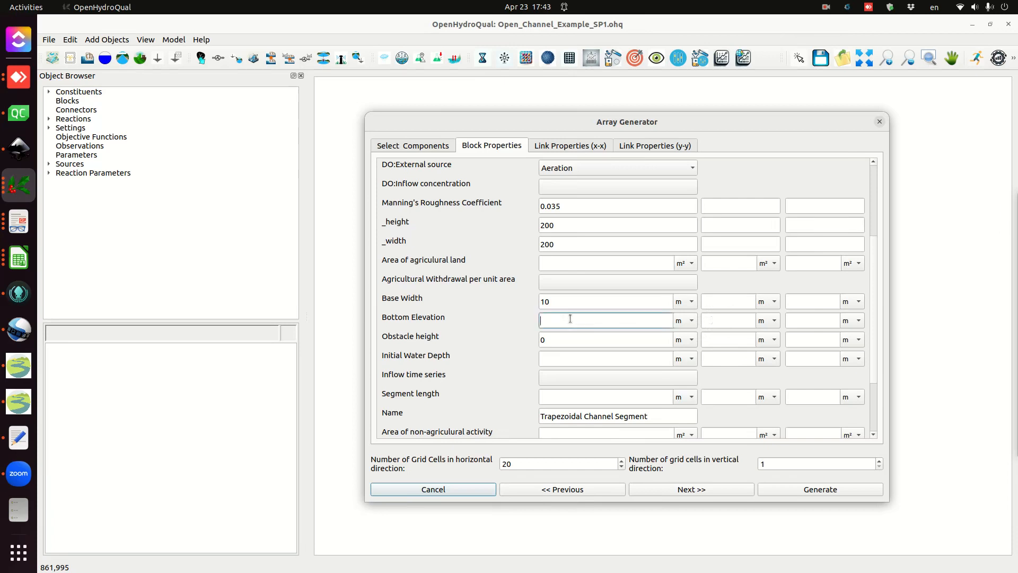
{"action": "type", "text": "0"}
{"action": "left_click", "coordinate": [19, 148]}
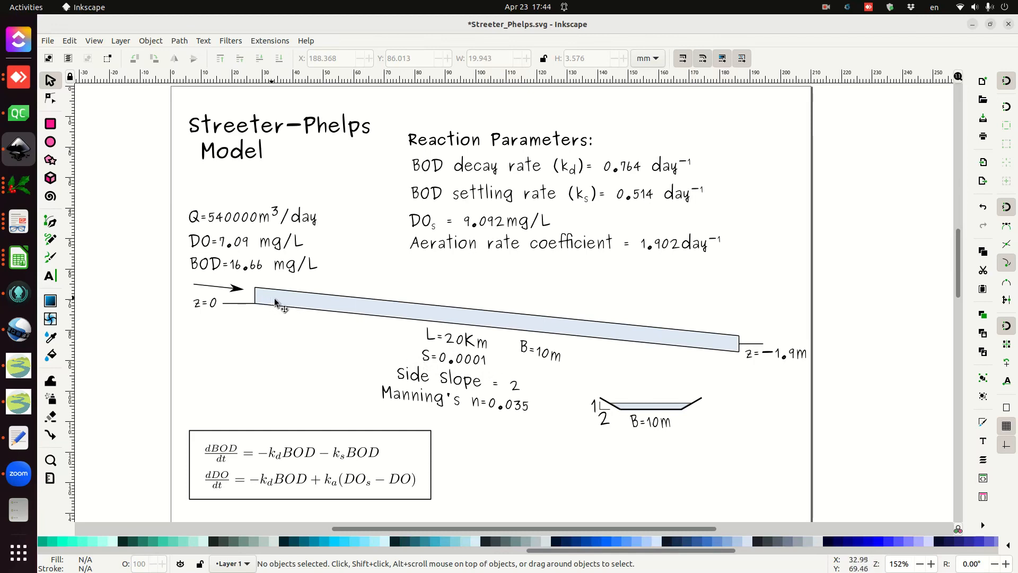
{"action": "left_click", "coordinate": [18, 185]}
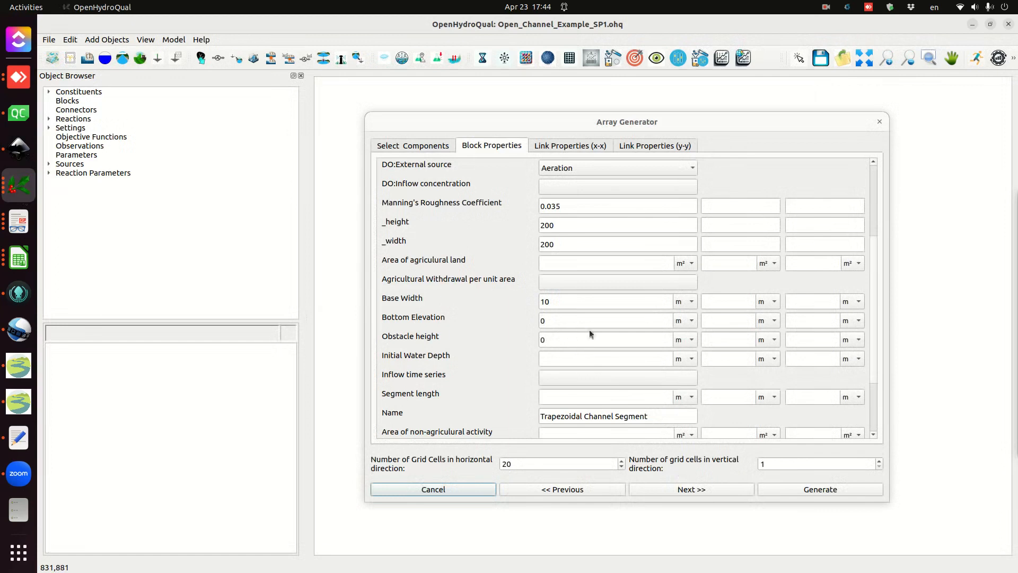
{"action": "left_click", "coordinate": [718, 318]}
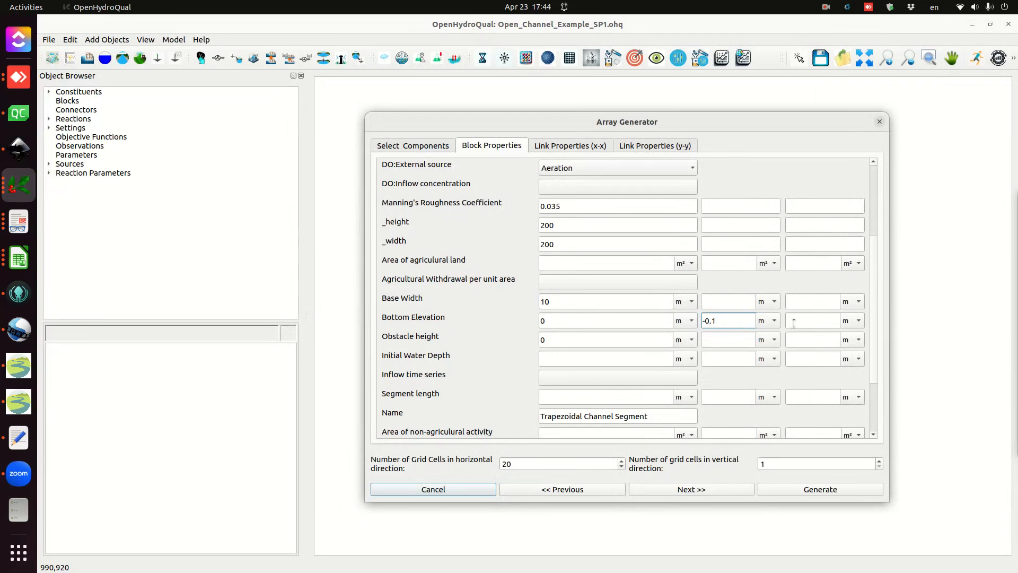
Set the blocks' initial water depth to 0.5 m and segment length to 1000 m.
{"action": "left_click", "coordinate": [551, 358]}
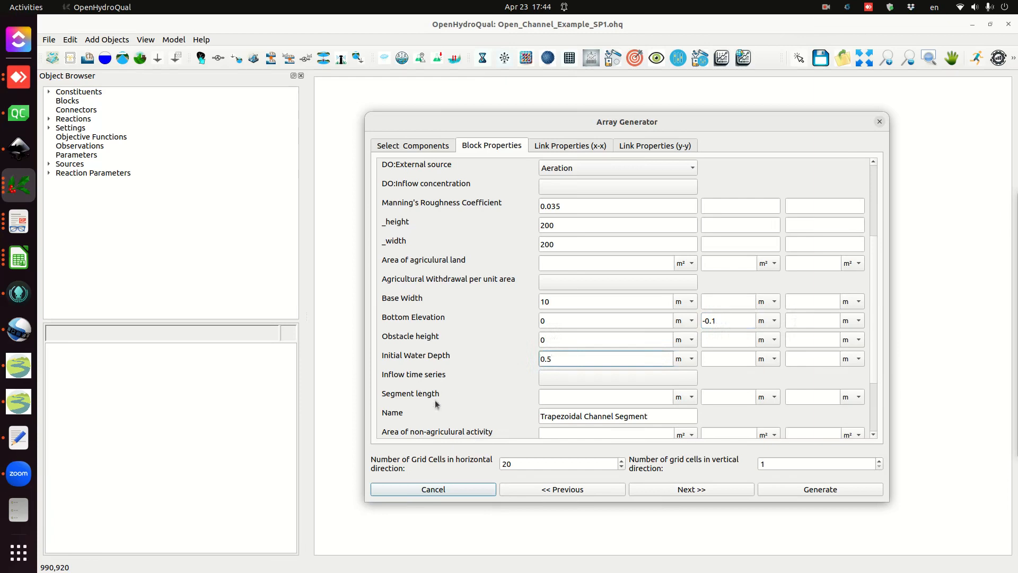
{"action": "left_click", "coordinate": [557, 396]}
{"action": "type", "text": "1000"}
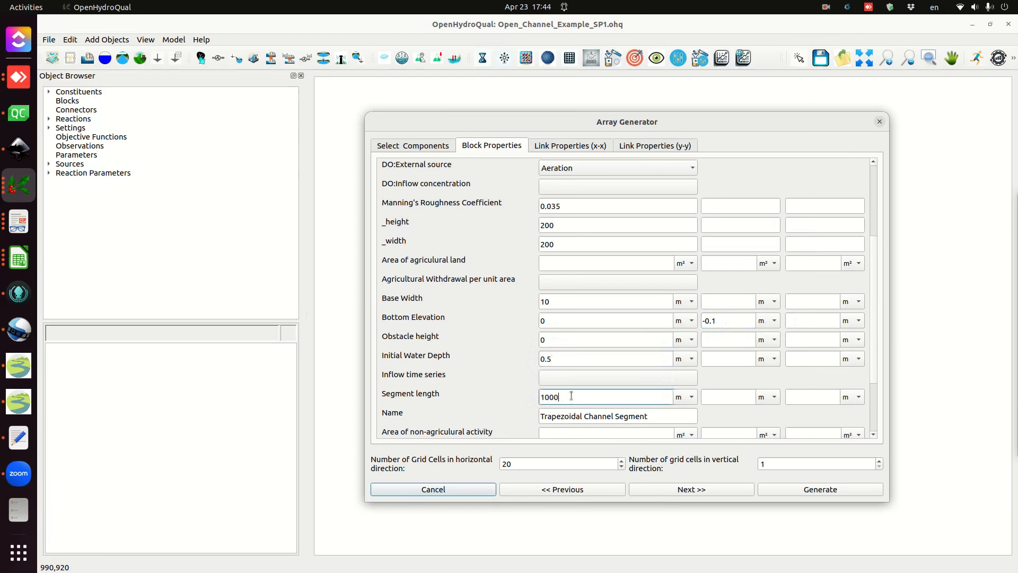
Shorten the blocks' name to Segment and set the side slope to 2.
{"action": "scroll", "coordinate": [576, 390], "scroll_direction": "down", "scroll_amount": 1}
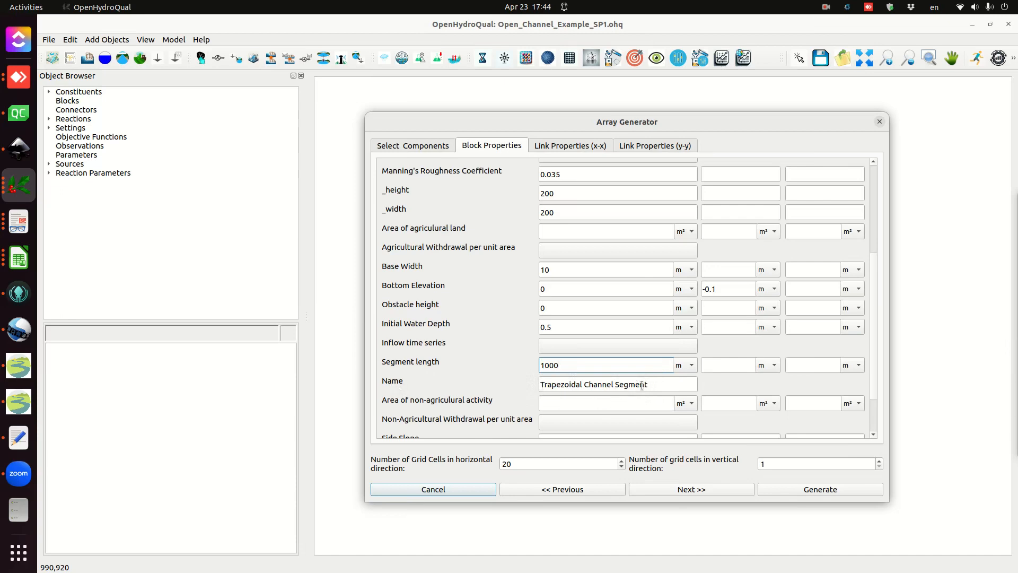
{"action": "left_click_drag", "start_coordinate": [616, 385], "coordinate": [540, 384]}
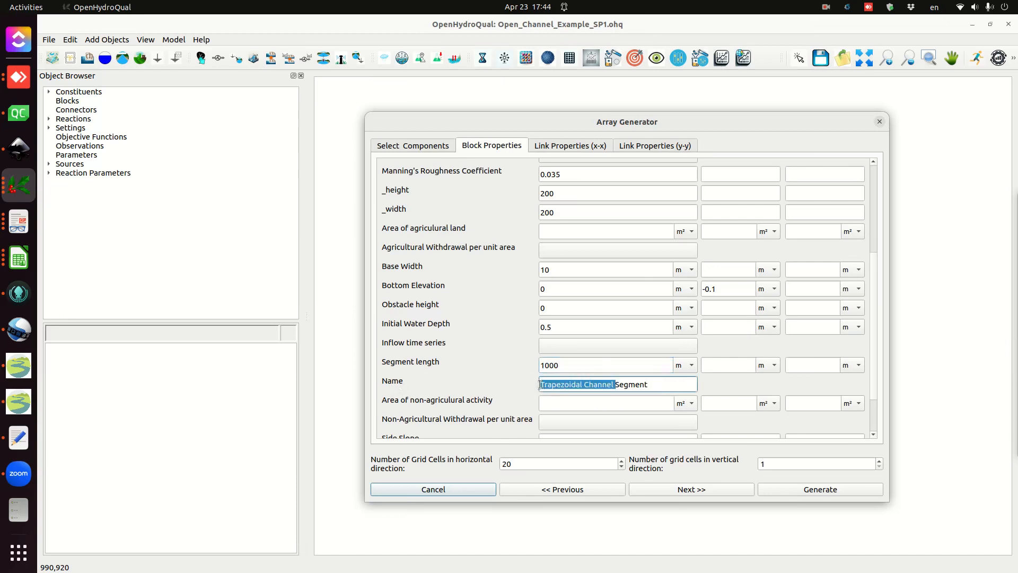
{"action": "key", "text": "BackSpace"}
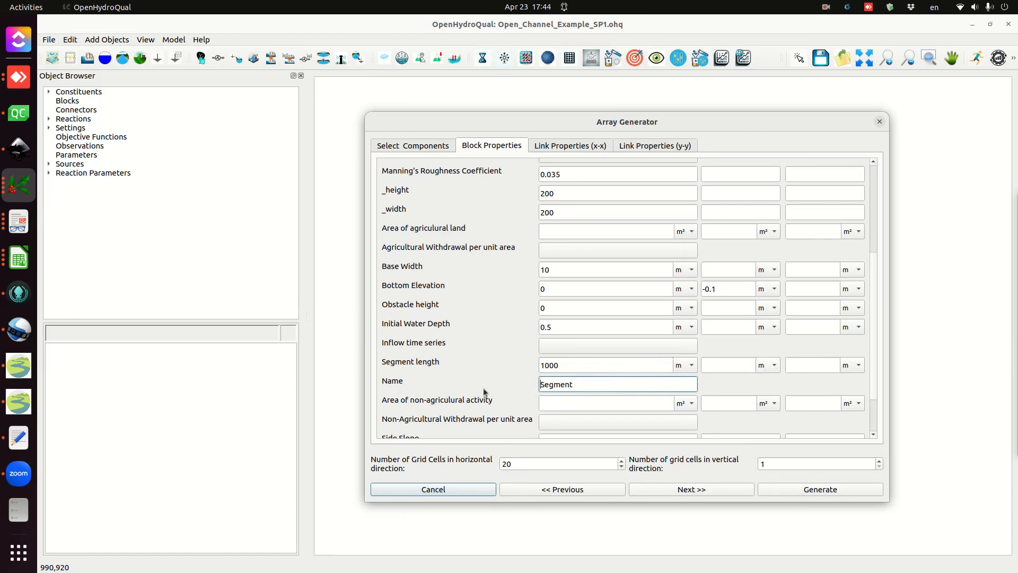
{"action": "scroll", "coordinate": [481, 391], "scroll_direction": "down", "scroll_amount": 1}
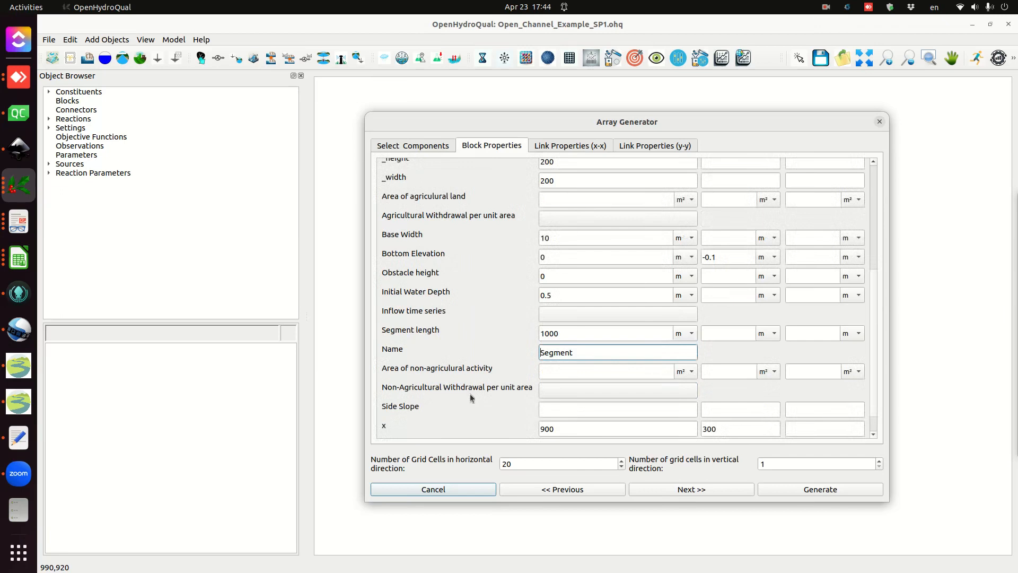
{"action": "left_click", "coordinate": [552, 409]}
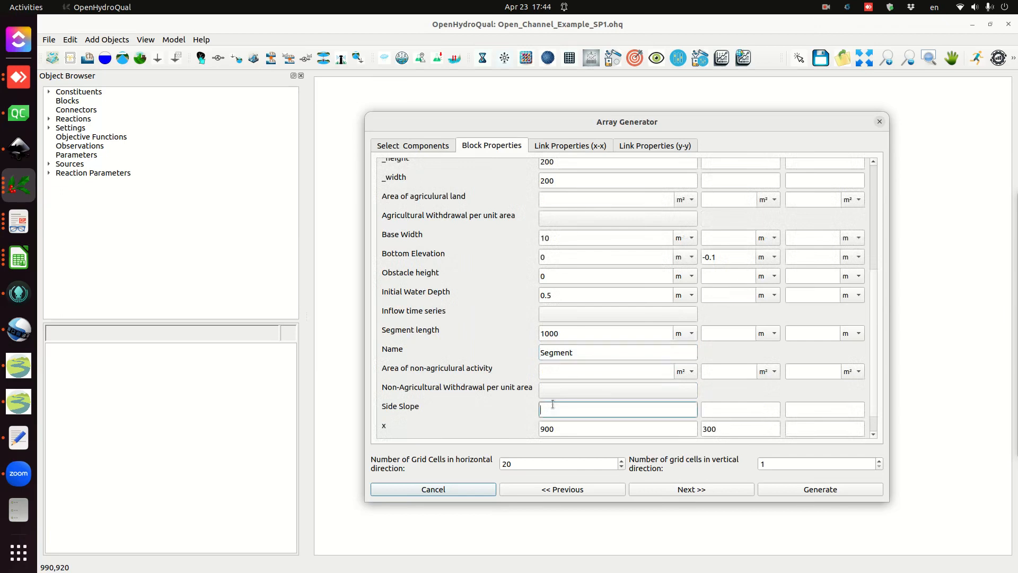
Set the horizontal increment of the blocks' y coordinate to 20 and continue to the x-x link properties.
{"action": "scroll", "coordinate": [566, 377], "scroll_direction": "down", "scroll_amount": 1}
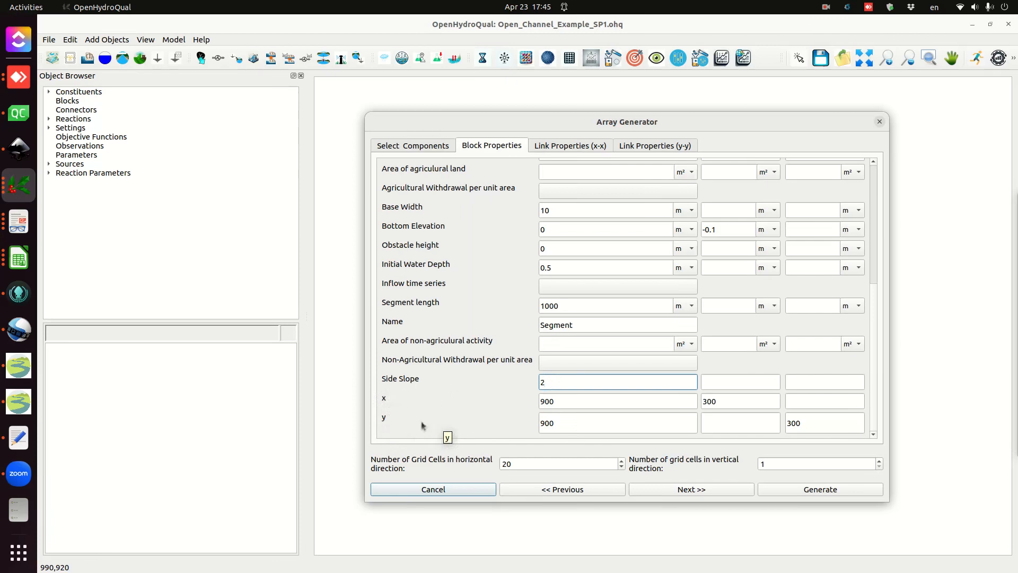
{"action": "left_click", "coordinate": [711, 421]}
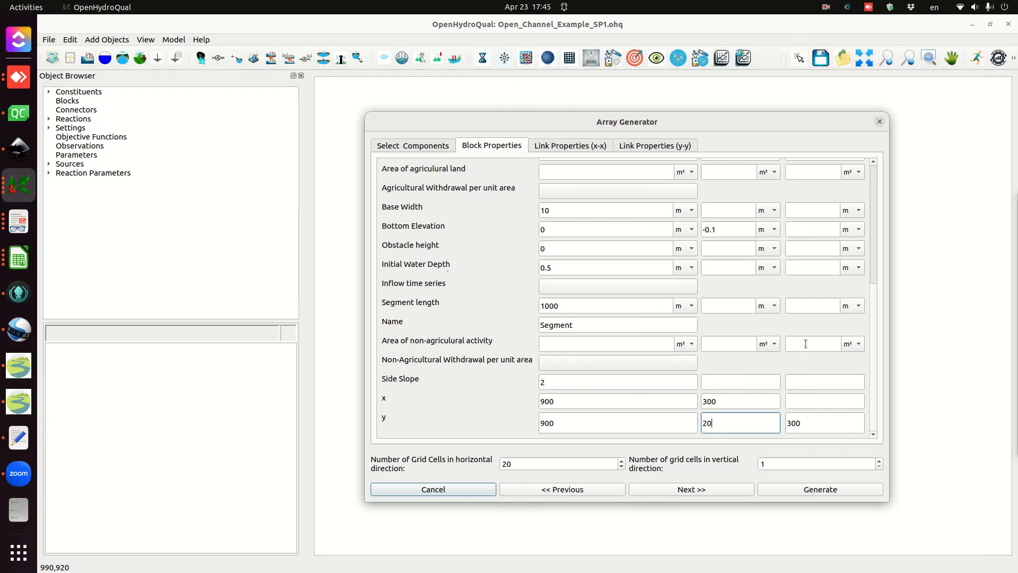
{"action": "left_click", "coordinate": [678, 494]}
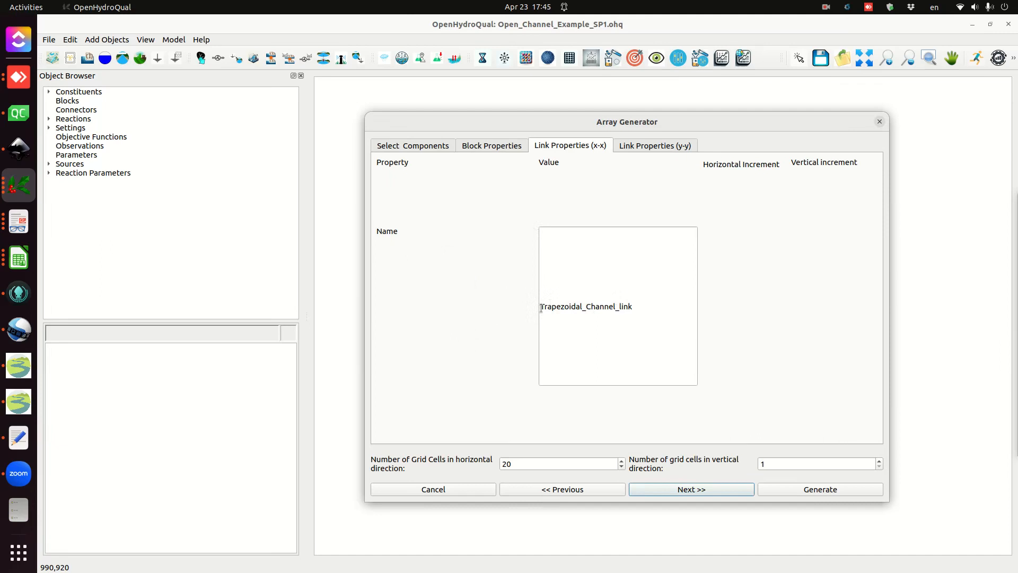
Shorten the x-x link name to Channel_link and generate the channel segment array.
{"action": "left_click_drag", "start_coordinate": [586, 307], "coordinate": [538, 298]}
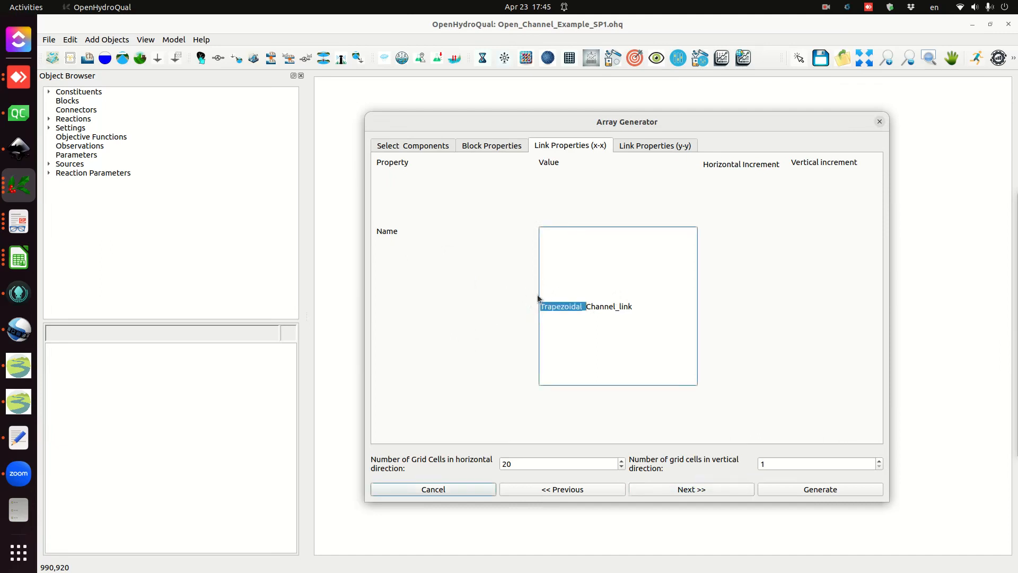
{"action": "key", "text": "BackSpace"}
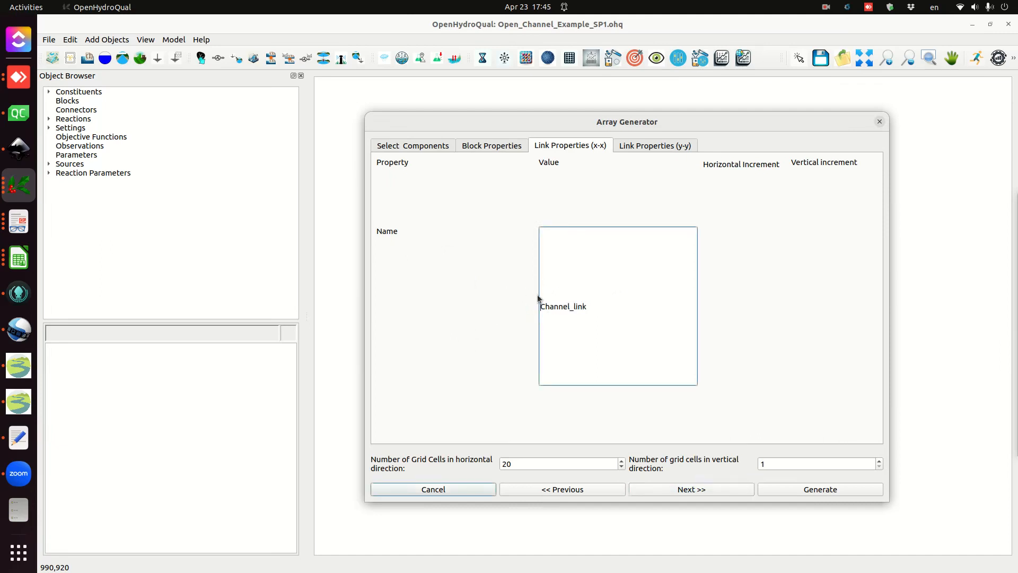
{"action": "left_click", "coordinate": [684, 490]}
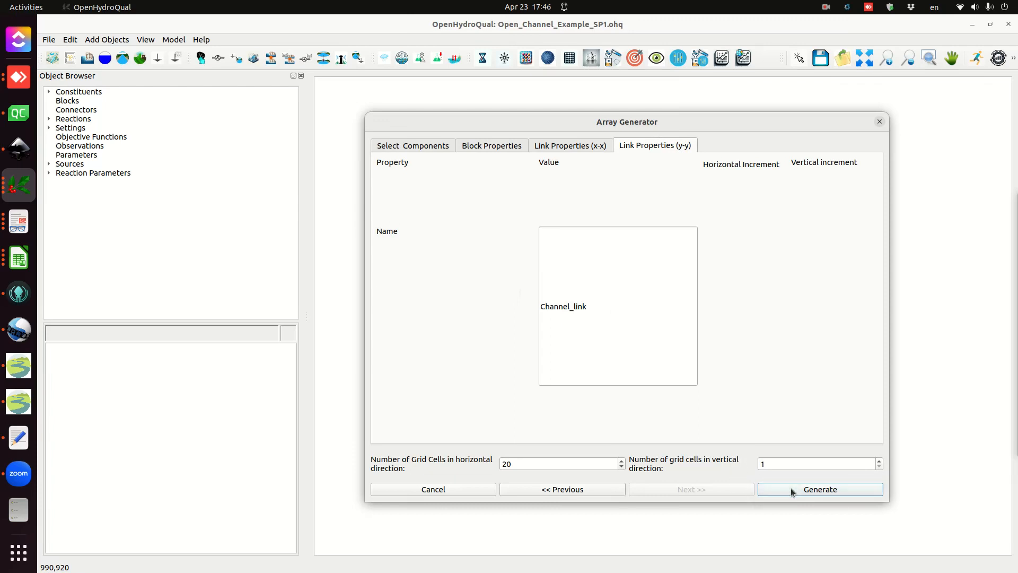
{"action": "left_click", "coordinate": [819, 489]}
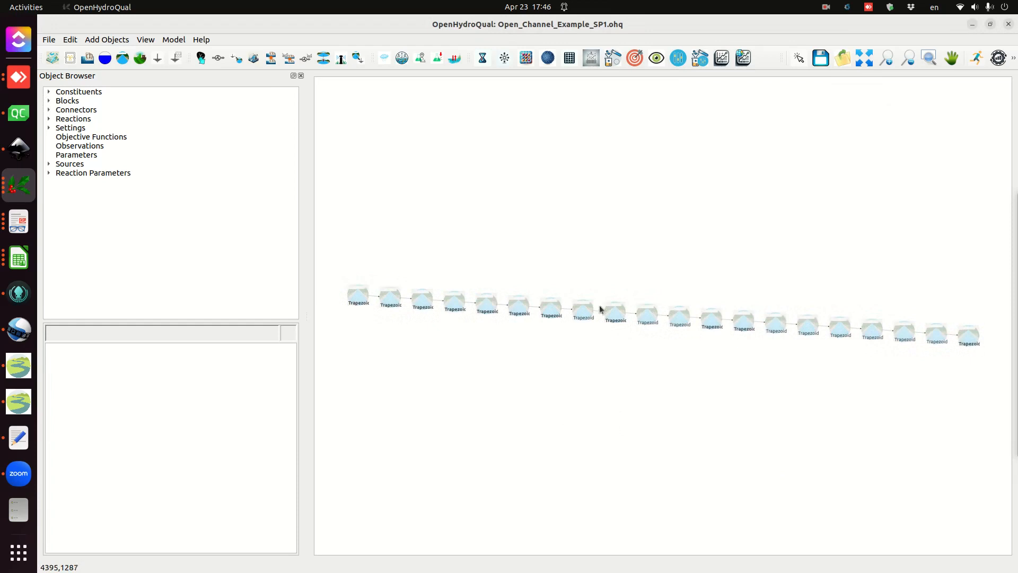
Examine the properties of the first, second and last channel segments, especially their bottom elevations, widening the property names for reading.
{"action": "left_click", "coordinate": [362, 299]}
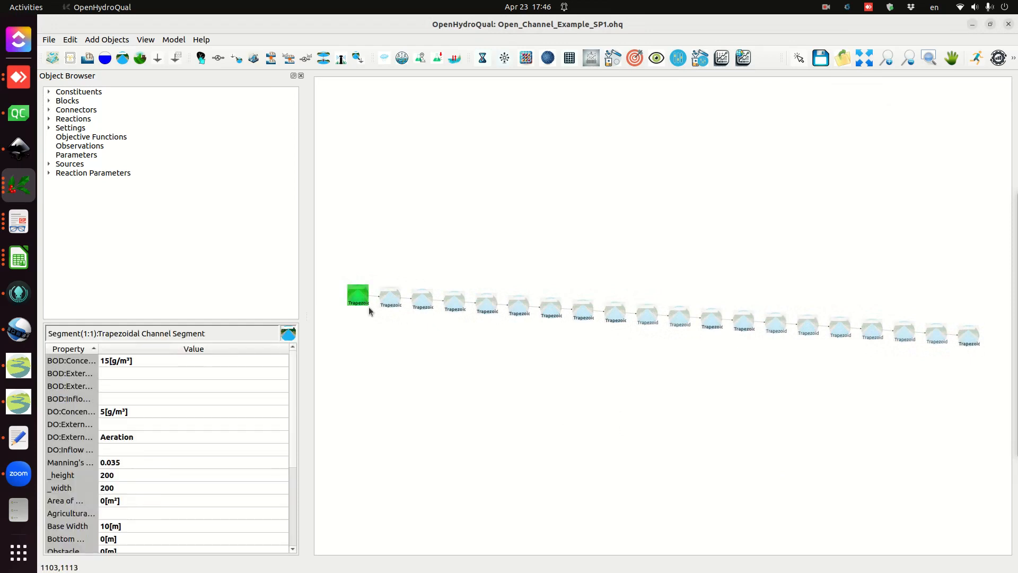
{"action": "scroll", "coordinate": [122, 424], "scroll_direction": "down", "scroll_amount": 1}
{"action": "scroll", "coordinate": [122, 425], "scroll_direction": "down", "scroll_amount": 2}
{"action": "scroll", "coordinate": [122, 424], "scroll_direction": "up", "scroll_amount": 3}
{"action": "scroll", "coordinate": [84, 507], "scroll_direction": "down", "scroll_amount": 1}
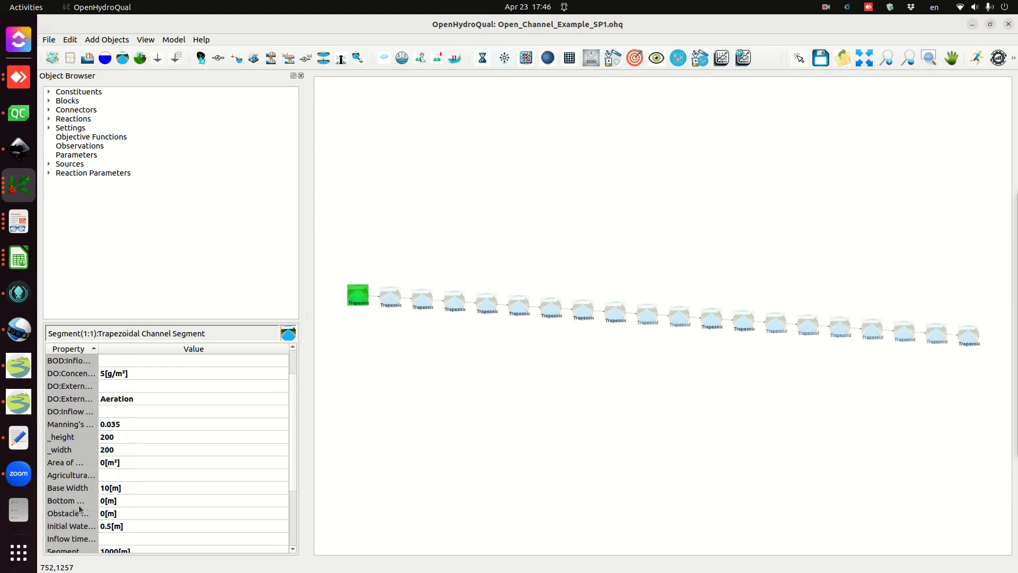
{"action": "scroll", "coordinate": [65, 473], "scroll_direction": "down", "scroll_amount": 1}
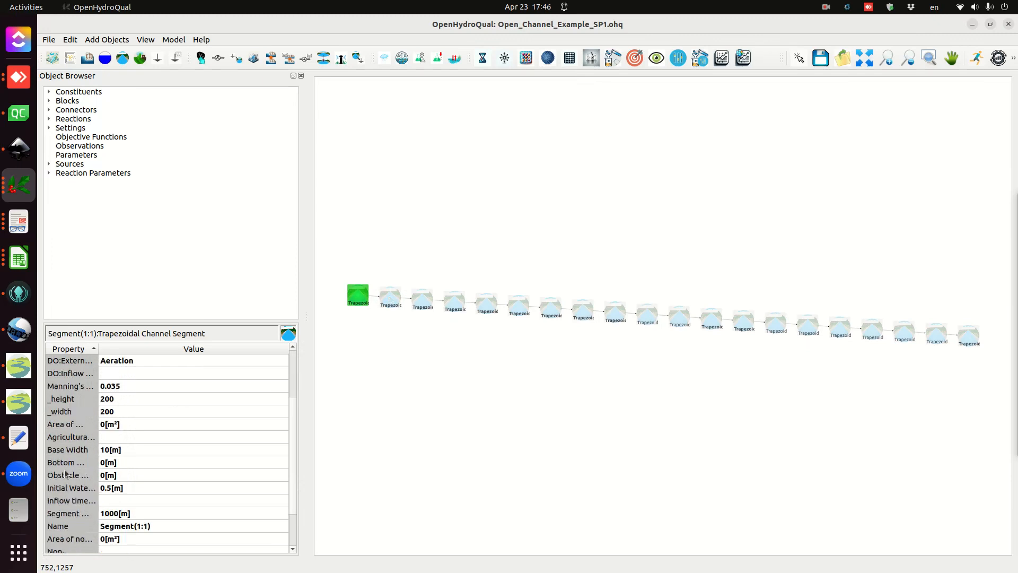
{"action": "scroll", "coordinate": [66, 473], "scroll_direction": "down", "scroll_amount": 1}
{"action": "left_click_drag", "start_coordinate": [99, 348], "coordinate": [162, 348]}
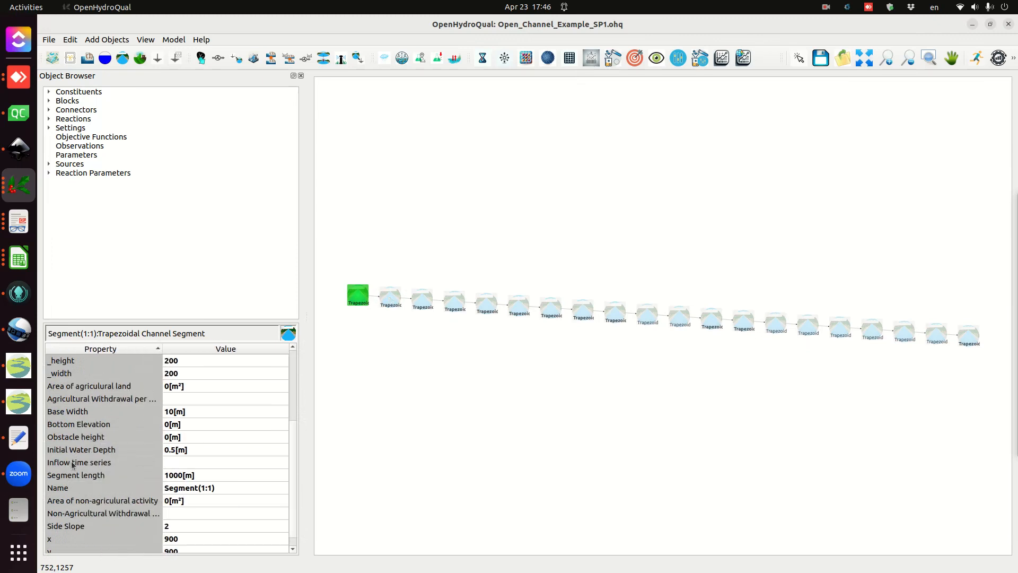
{"action": "left_click", "coordinate": [390, 297]}
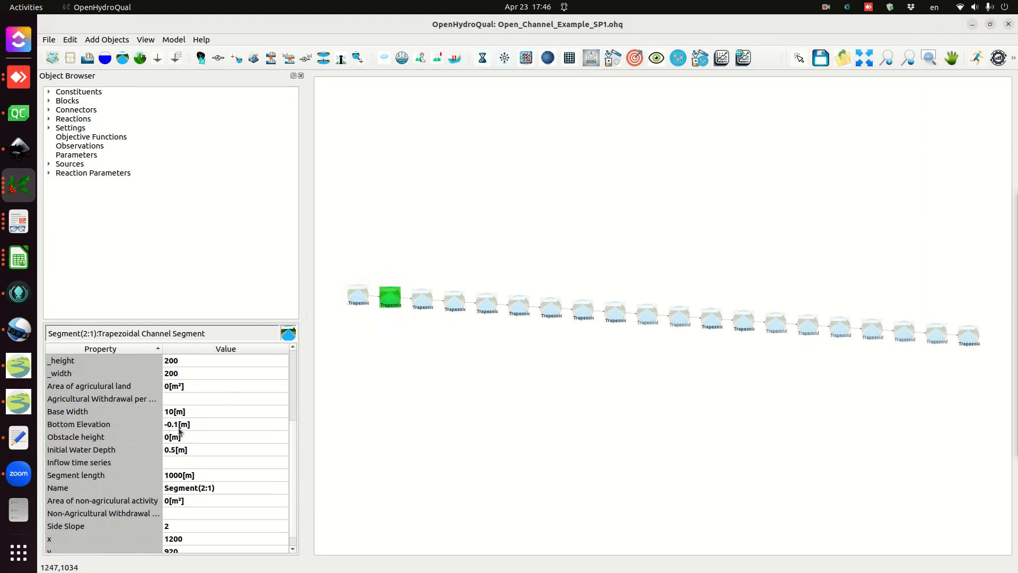
{"action": "left_click", "coordinate": [975, 334]}
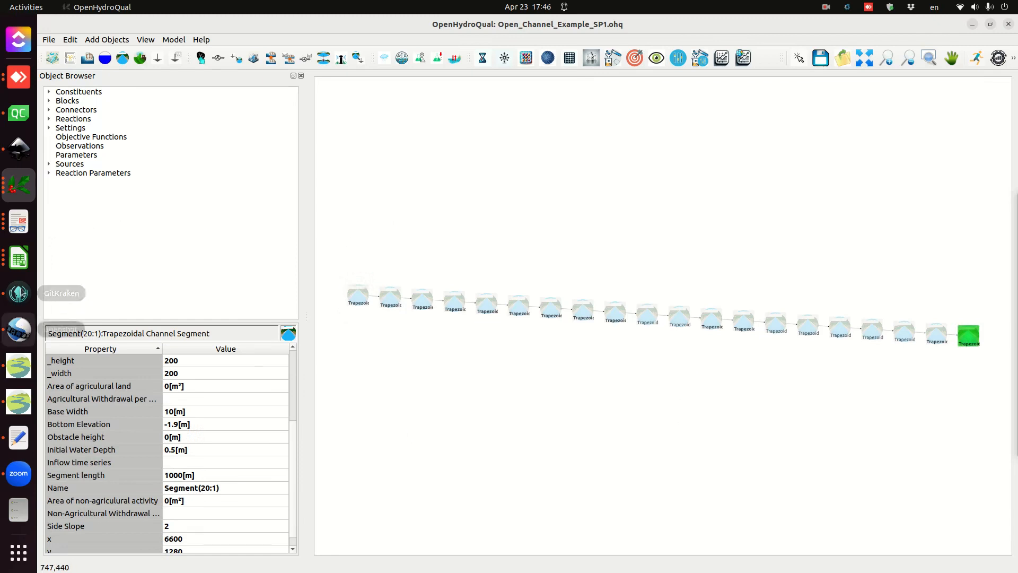
Check the inflow values in the Inkscape diagram and open a new blank document in Text Editor.
{"action": "left_click", "coordinate": [19, 154]}
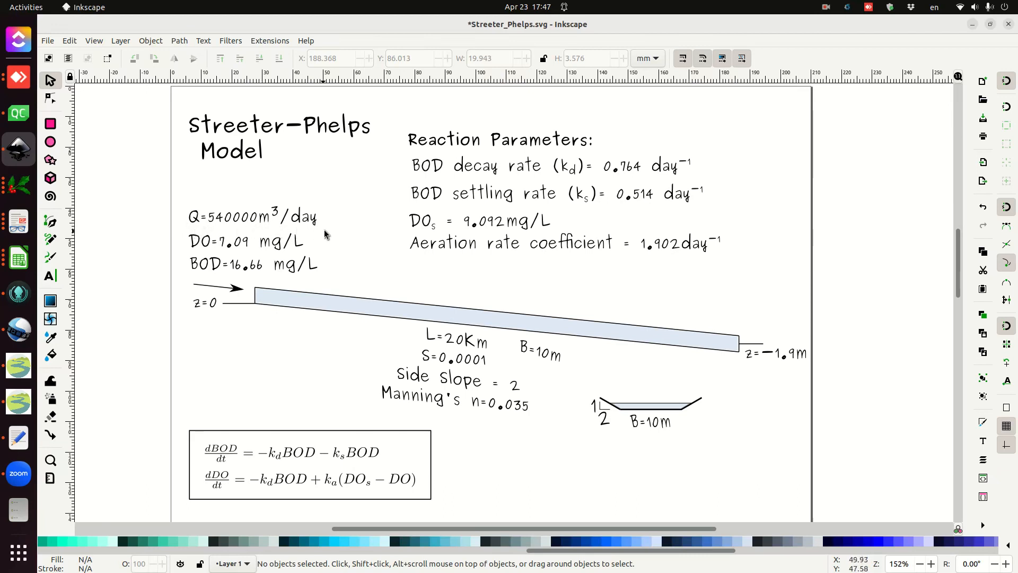
{"action": "left_click", "coordinate": [22, 561]}
{"action": "left_click", "coordinate": [498, 35]}
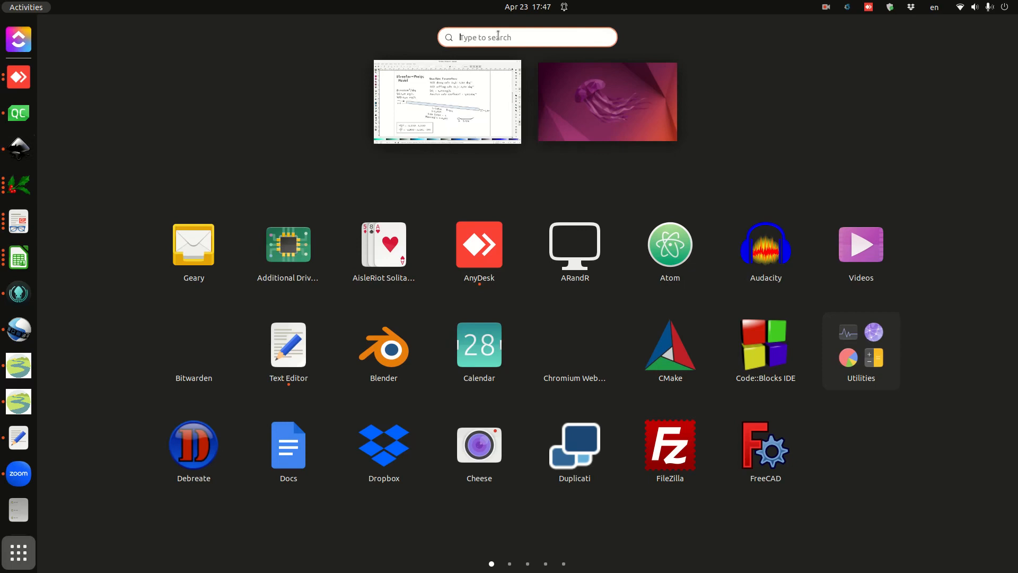
{"action": "type", "text": "tel"}
{"action": "key", "text": "Escape"}
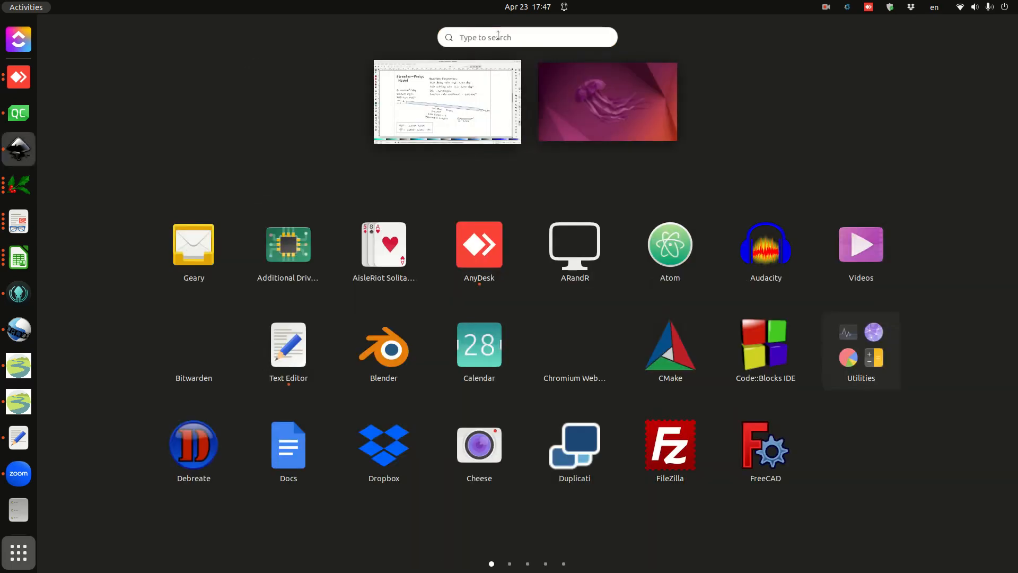
{"action": "type", "text": "ged"}
{"action": "left_click", "coordinate": [527, 98]}
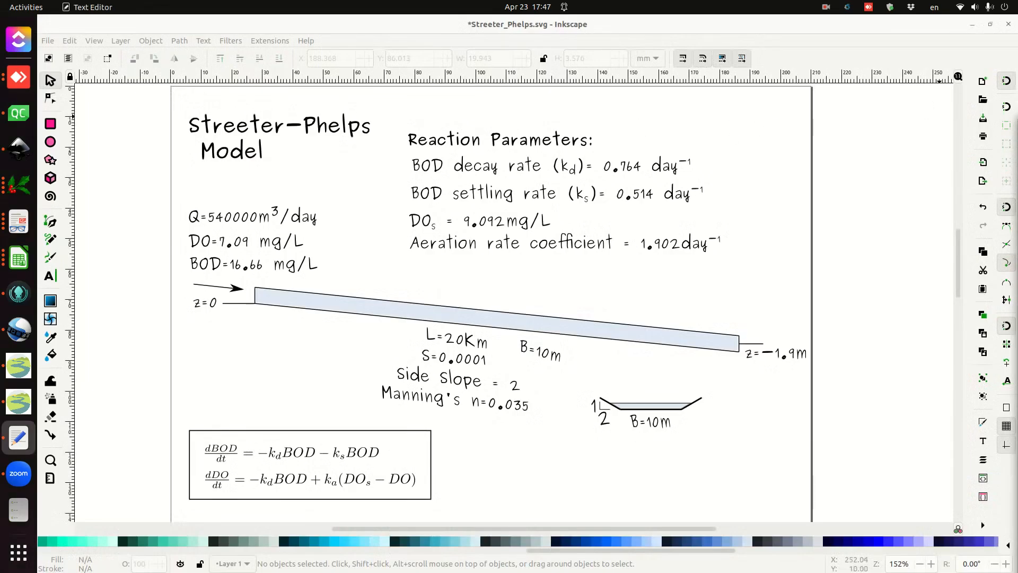
{"action": "left_click_drag", "start_coordinate": [1017, 127], "coordinate": [232, 63]}
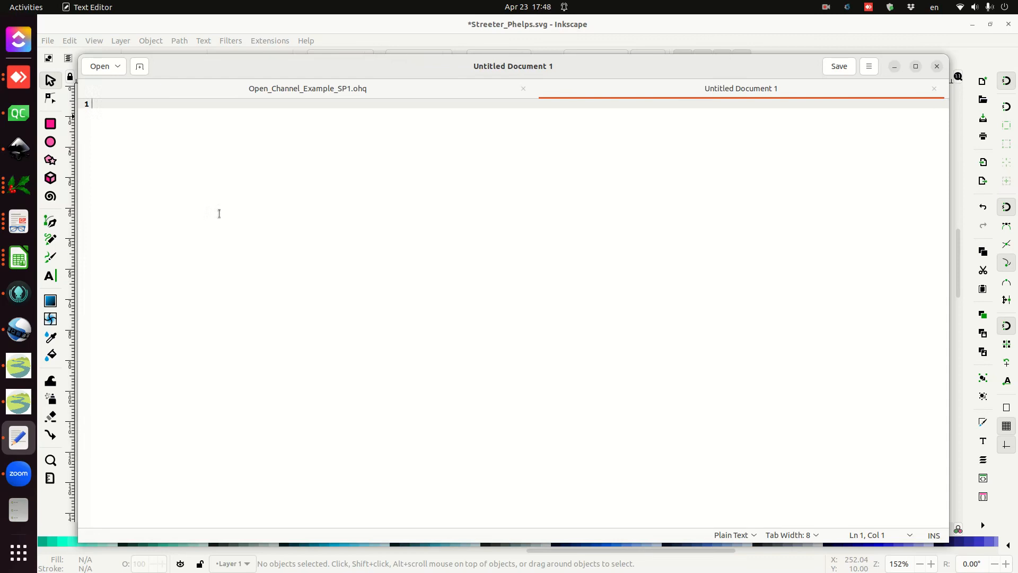
Enter the inflow series 0,540000 and 365,540000 on two lines, checking the flow in the Inkscape diagram.
{"action": "type", "text": "0,"}
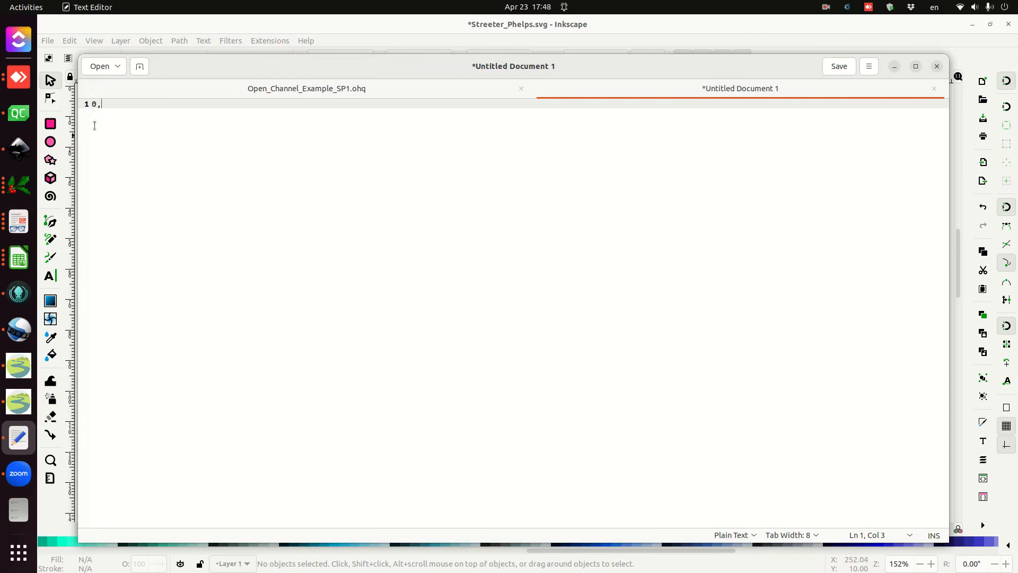
{"action": "left_click", "coordinate": [19, 149]}
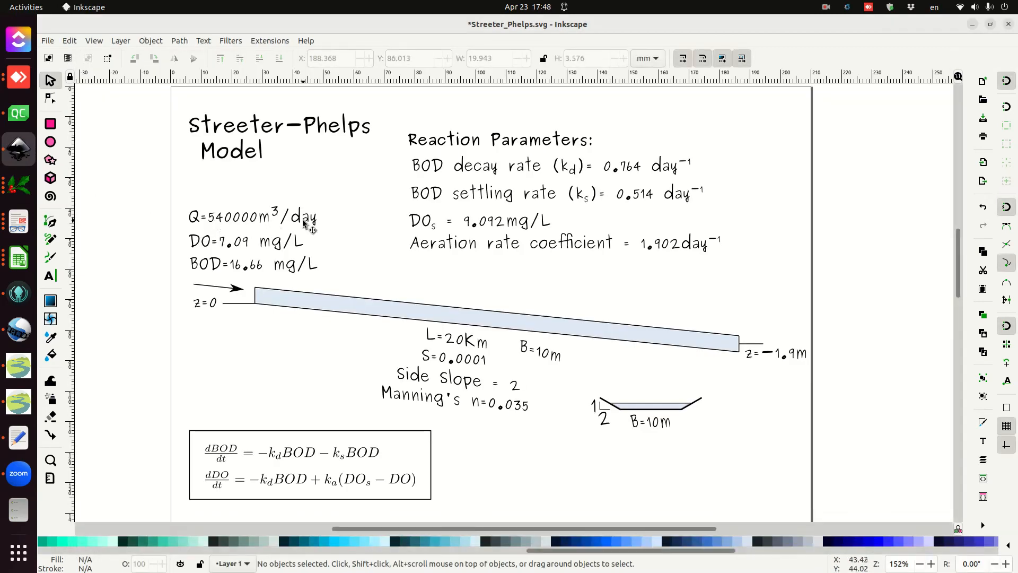
{"action": "left_click", "coordinate": [18, 437]}
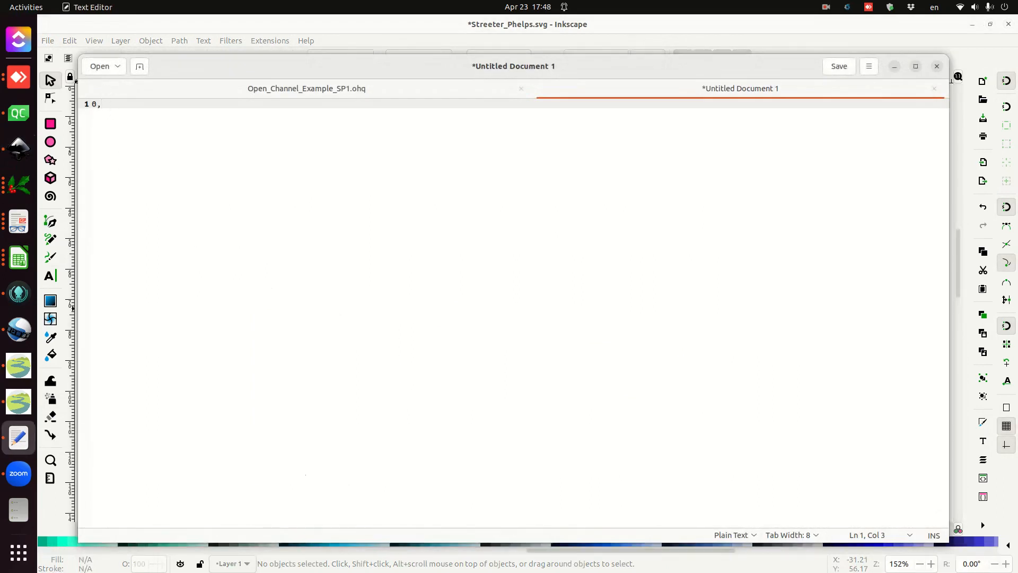
{"action": "type", "text": "0000"}
{"action": "key", "text": "Return"}
{"action": "type", "text": "365"}
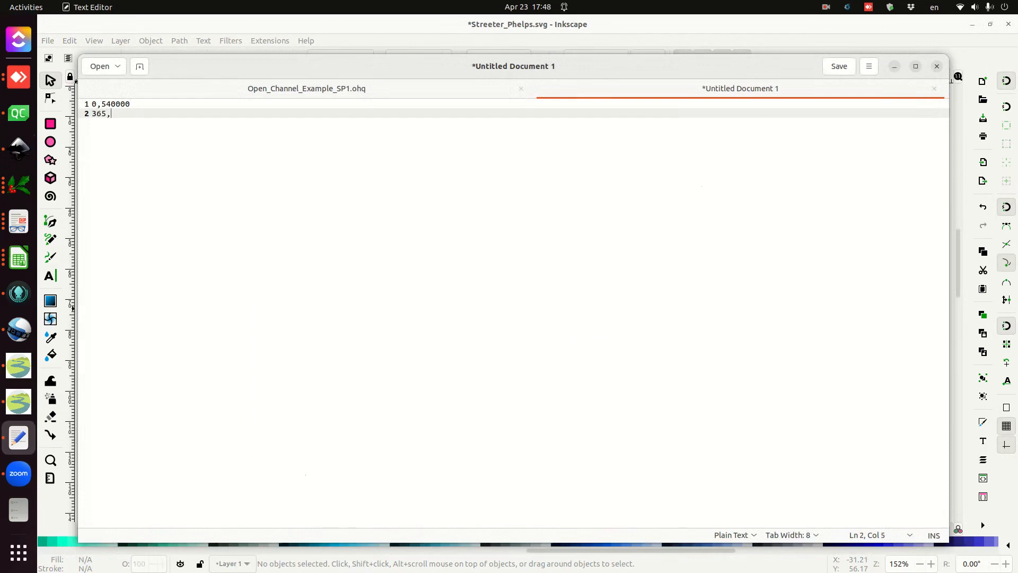
{"action": "type", "text": ",54000"}
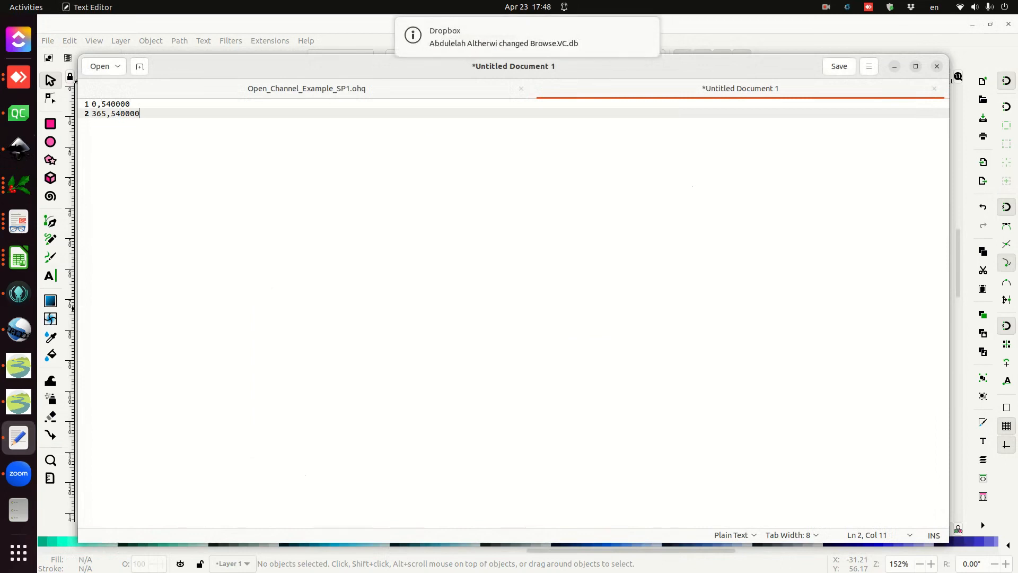
Save the flow series as SP_flow.txt in the Aquifolium folder, replacing the existing file.
{"action": "left_click", "coordinate": [647, 30]}
{"action": "key", "text": "ctrl+s"}
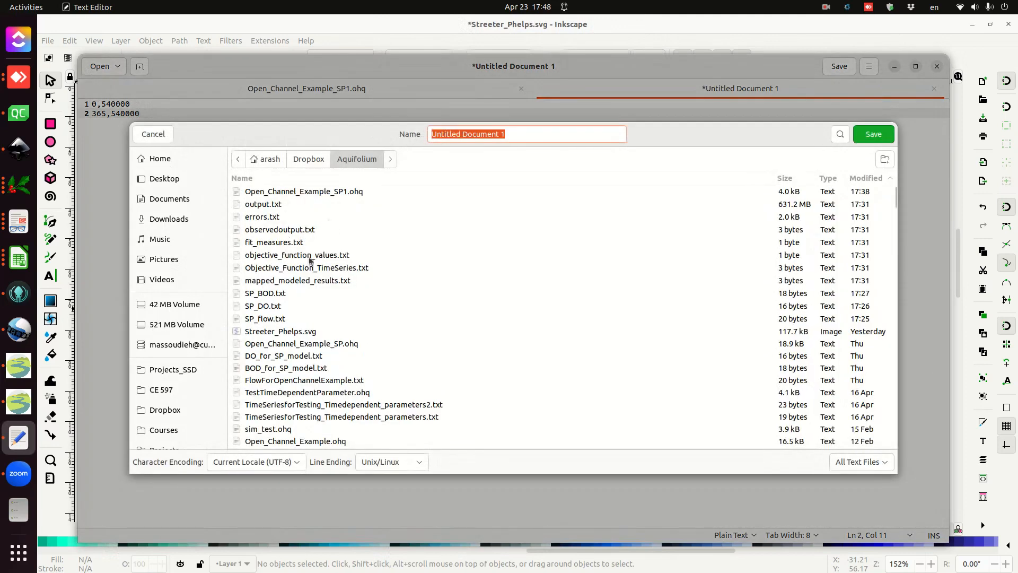
{"action": "left_click", "coordinate": [268, 319]}
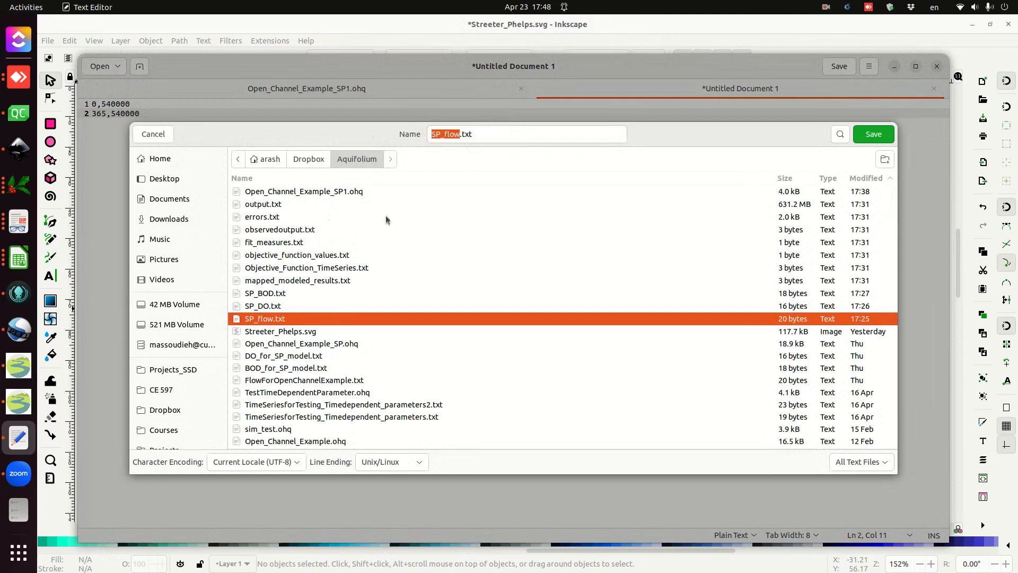
{"action": "left_click", "coordinate": [874, 136]}
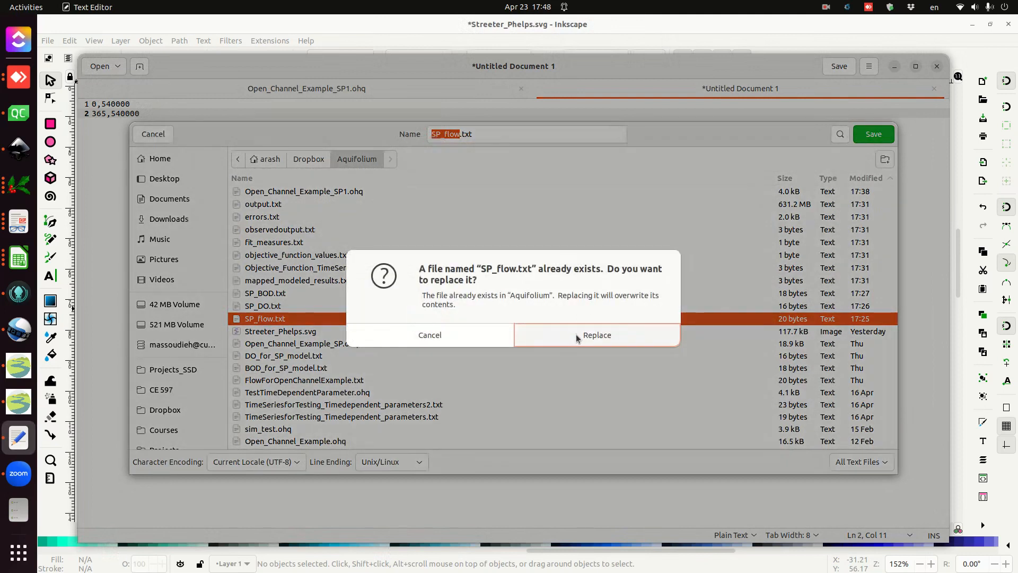
{"action": "left_click", "coordinate": [575, 334]}
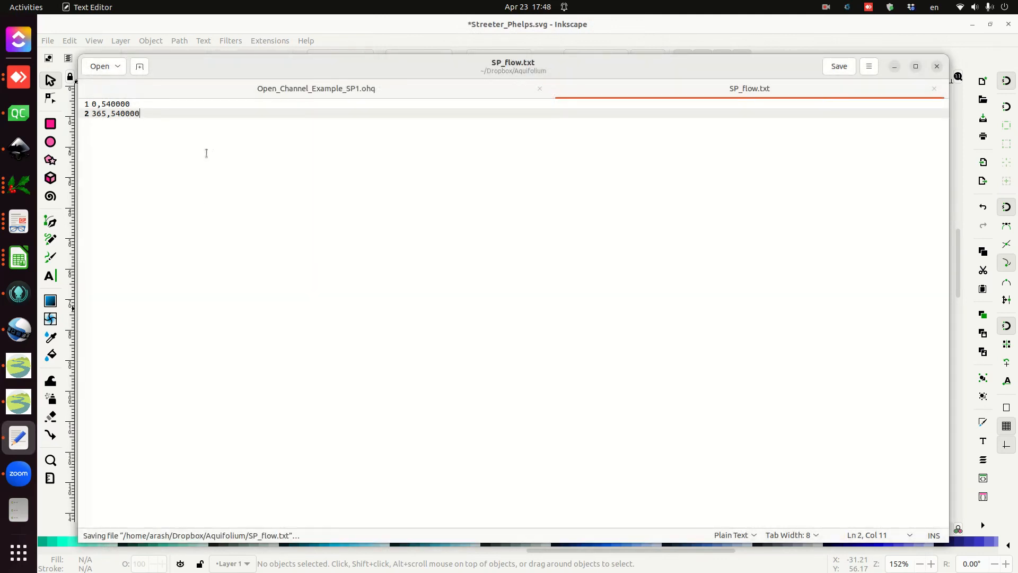
Create a new document with the DO series 0,7.09 and 365,7.09, checking the DO value in the Inkscape diagram.
{"action": "left_click", "coordinate": [140, 67]}
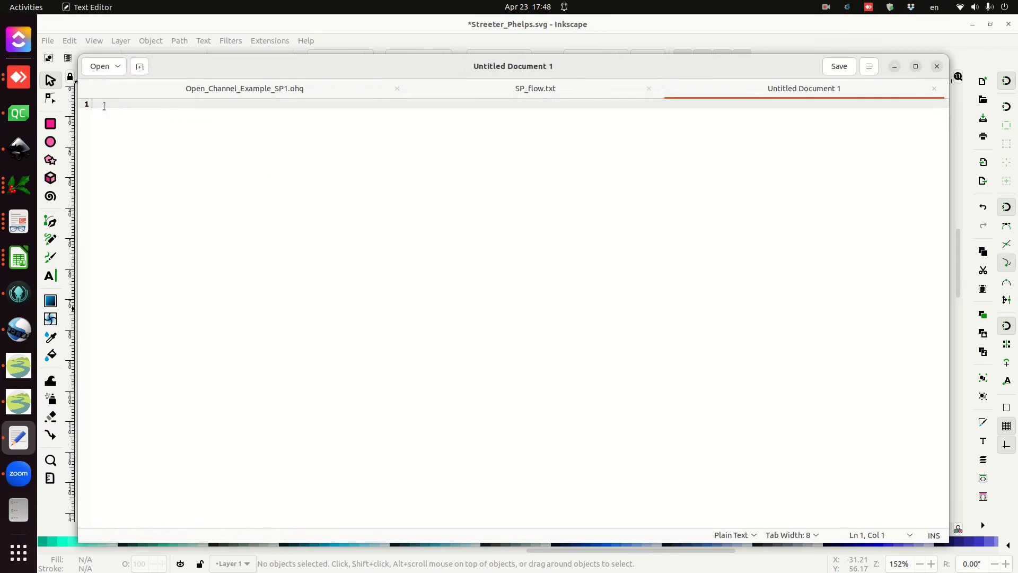
{"action": "type", "text": "0,"}
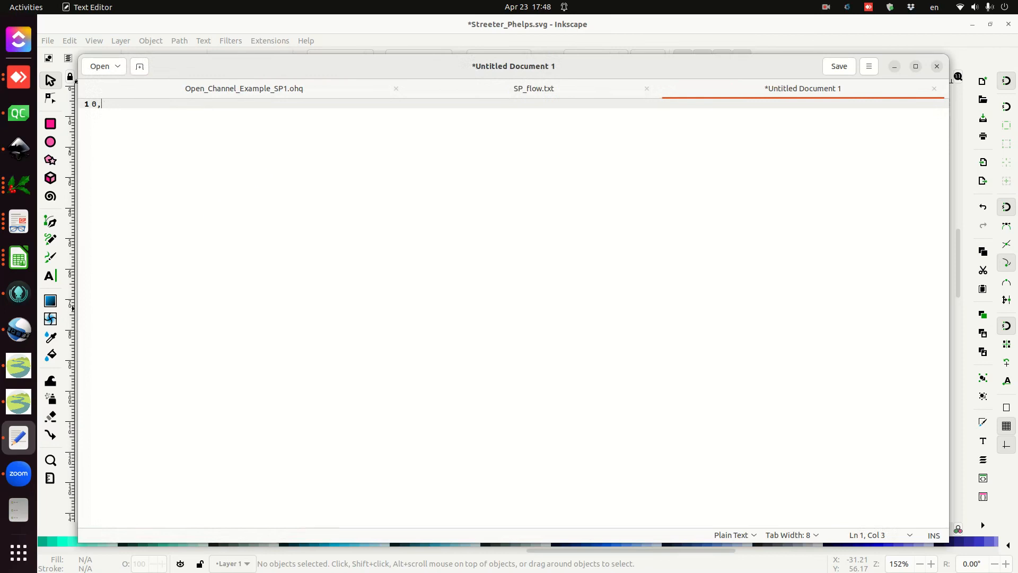
{"action": "left_click", "coordinate": [18, 149]}
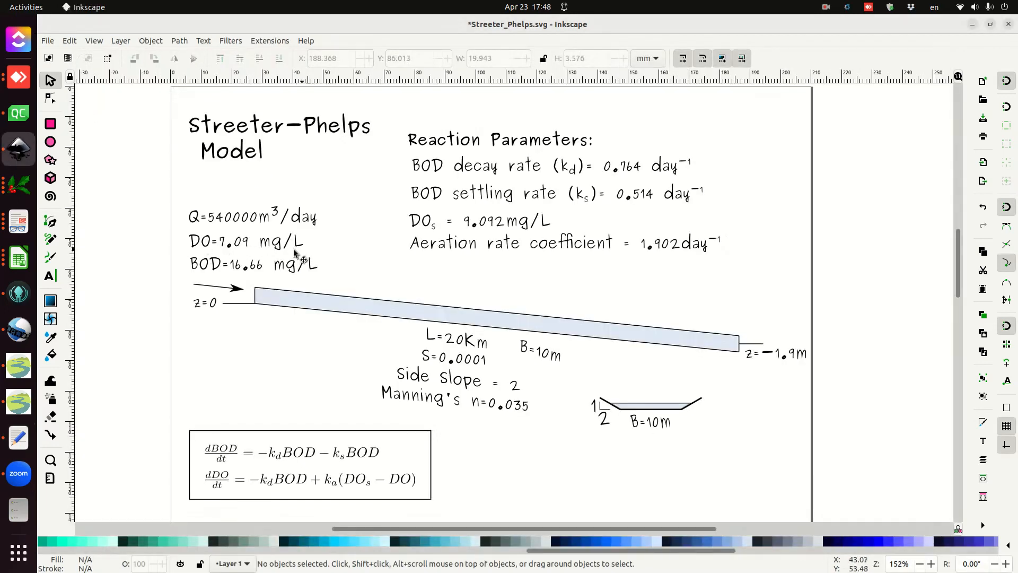
{"action": "left_click", "coordinate": [18, 438]}
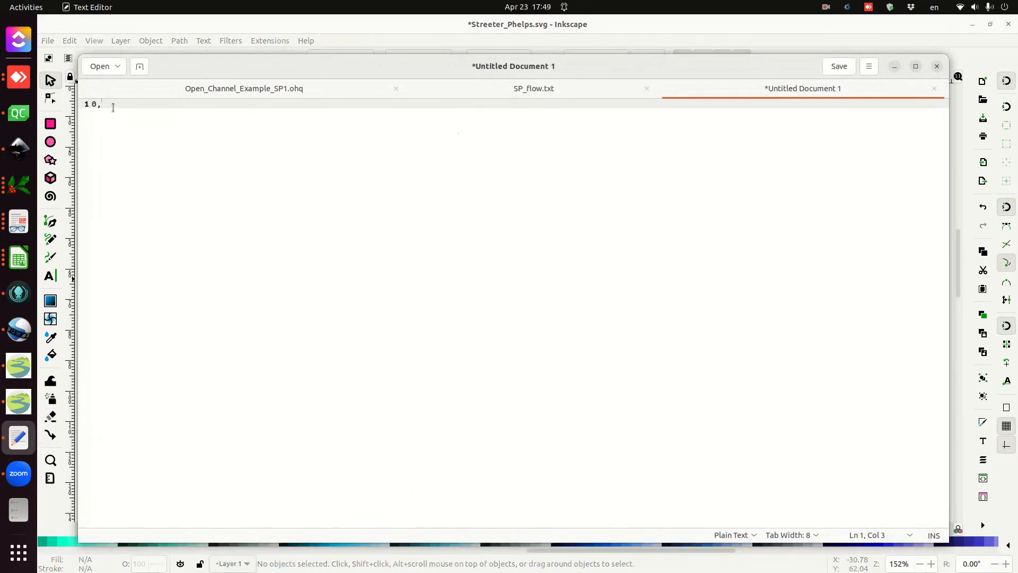
{"action": "type", "text": "7.09"}
{"action": "key", "text": "Return"}
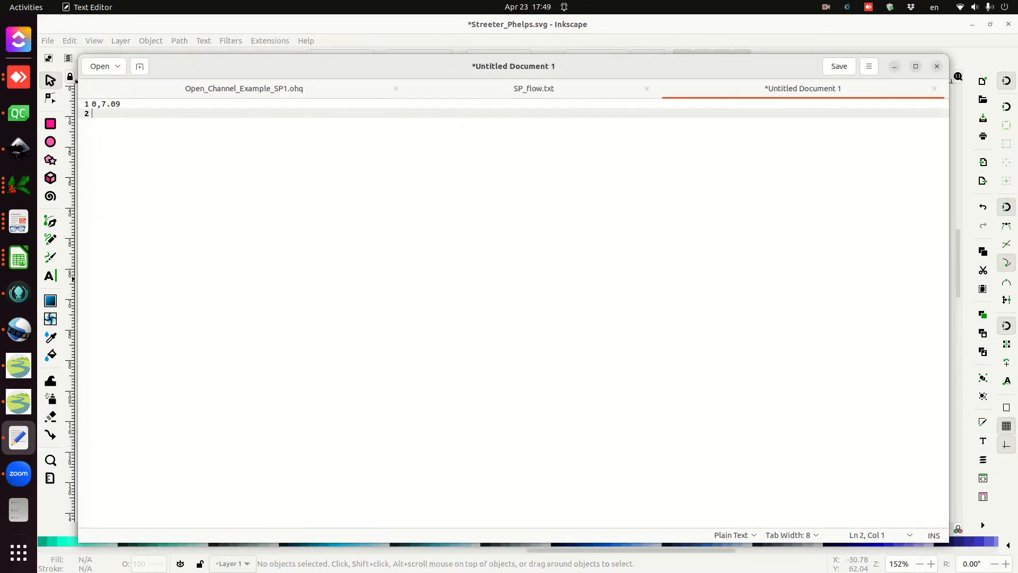
{"action": "type", "text": "365,7.09"}
Save the DO series as SP_DO.txt in the Aquifolium folder, replacing the existing file.
{"action": "key", "text": "ctrl+s"}
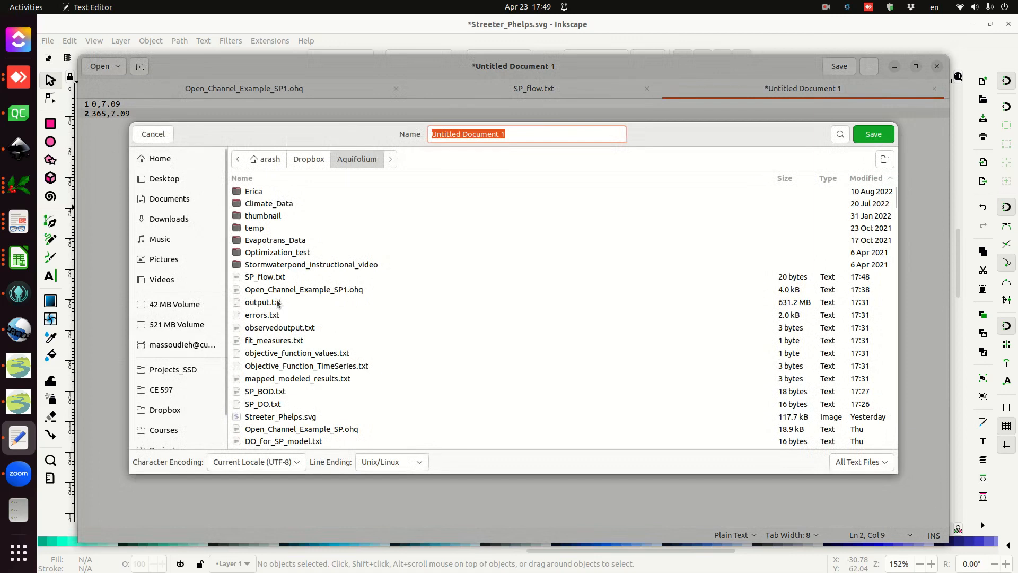
{"action": "left_click", "coordinate": [277, 400]}
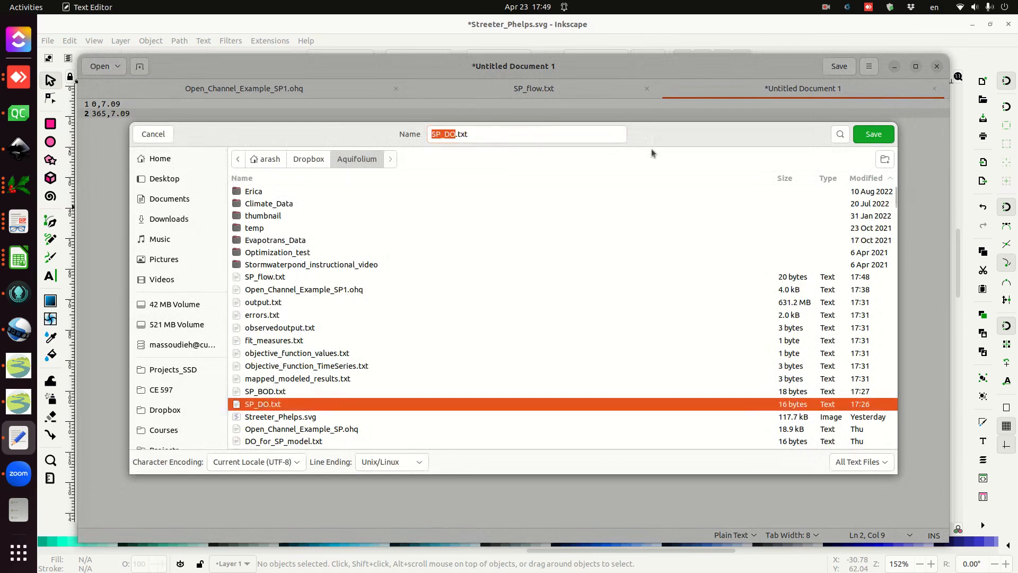
{"action": "left_click", "coordinate": [876, 136]}
{"action": "left_click", "coordinate": [602, 335]}
Create a new document with the BOD series 0,16.66 and 365,16.66, checking the BOD value in the Inkscape diagram.
{"action": "left_click", "coordinate": [140, 66]}
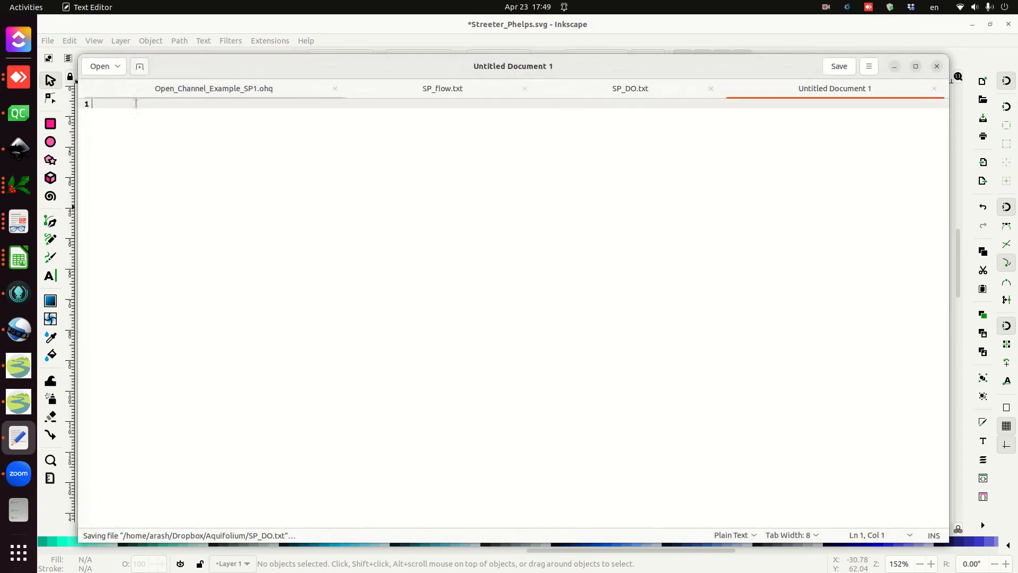
{"action": "type", "text": "0,"}
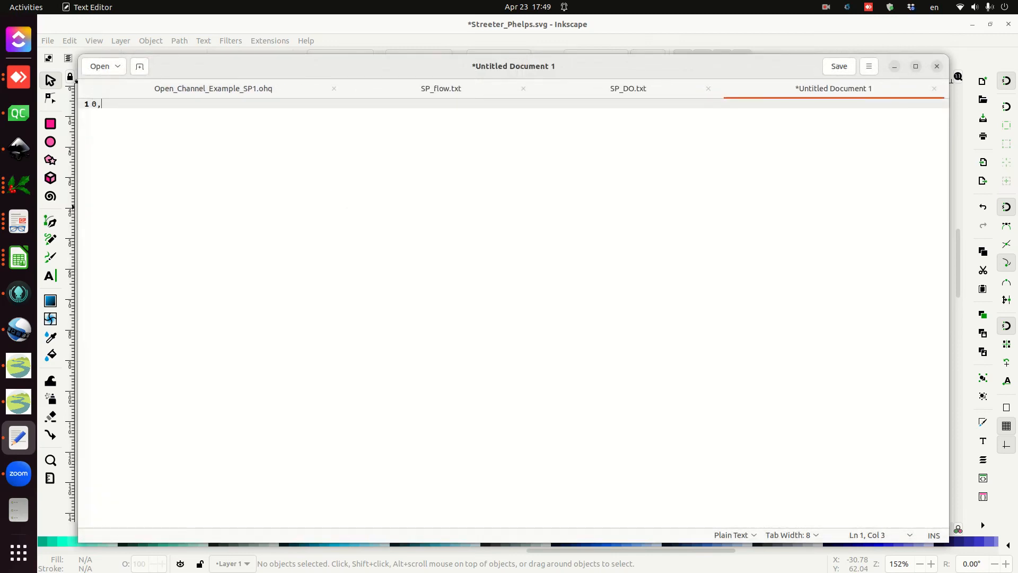
{"action": "left_click", "coordinate": [19, 149]}
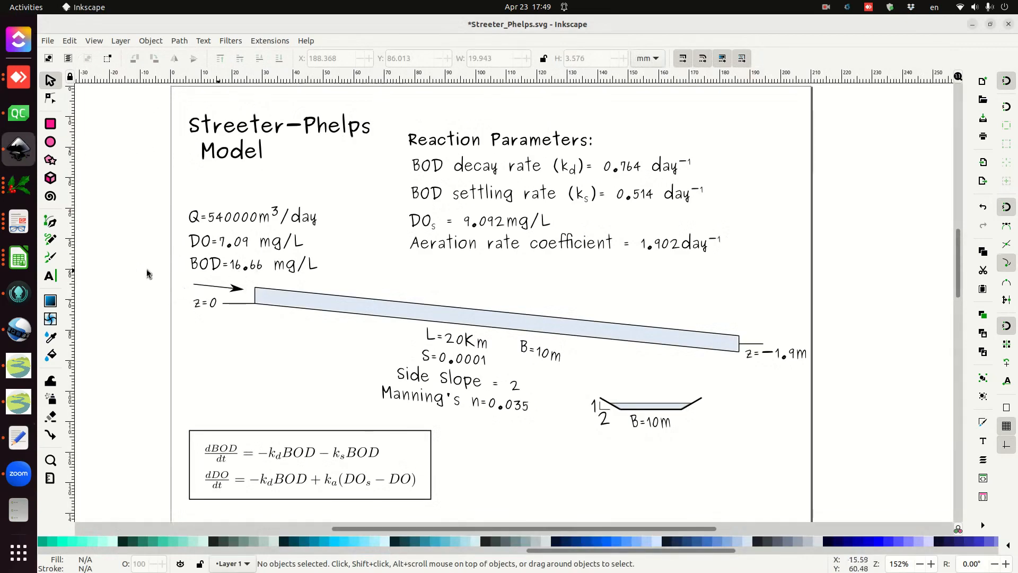
{"action": "left_click", "coordinate": [19, 437]}
{"action": "type", "text": ","}
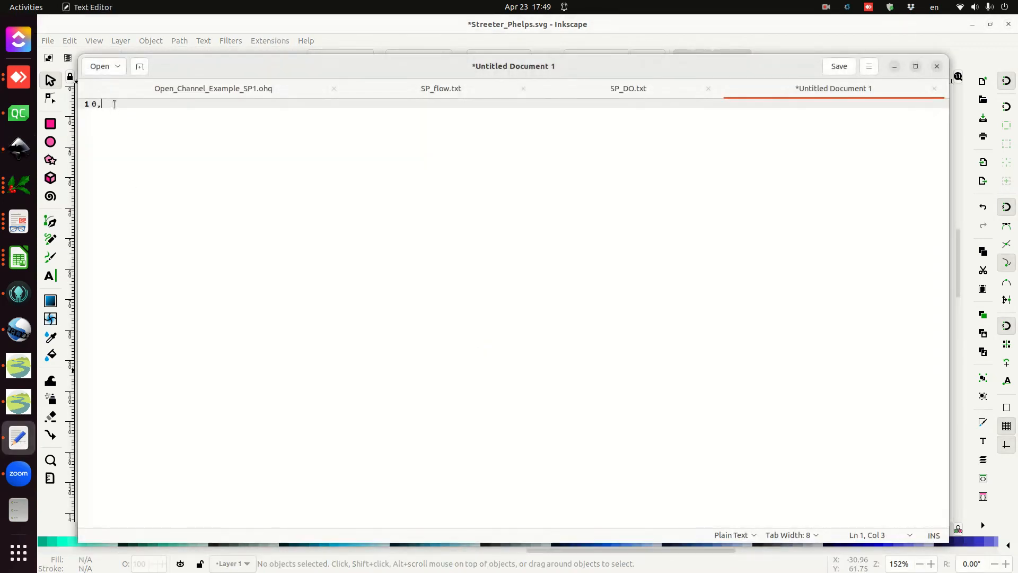
{"action": "type", "text": "16.66"}
{"action": "key", "text": "Return"}
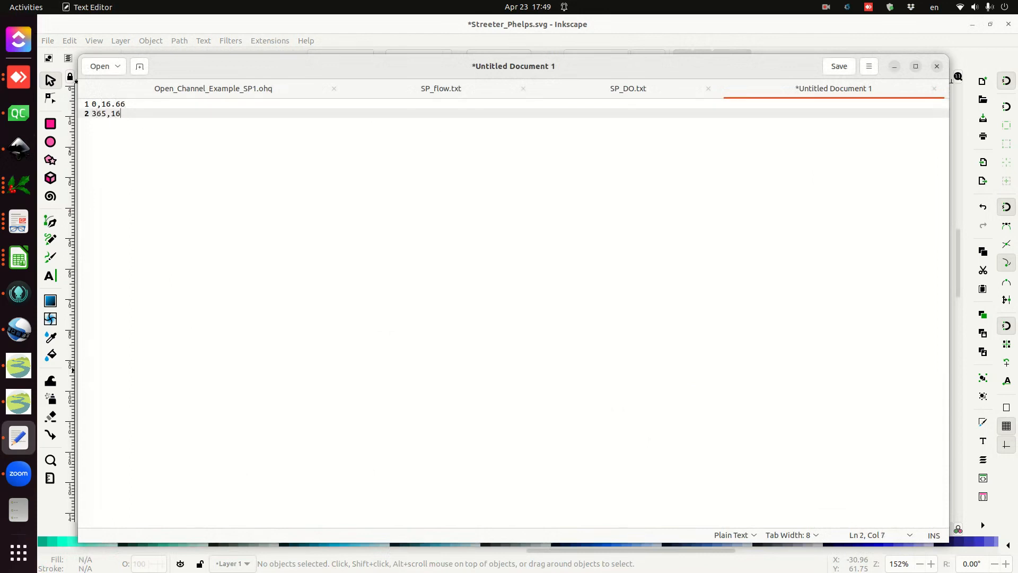
{"action": "type", "text": "365,16.5"}
{"action": "key", "text": "BackSpace"}
{"action": "type", "text": "66"}
Save the BOD series as SP_BOD.txt in the Aquifolium folder, replacing the existing file.
{"action": "key", "text": "ctrl+s"}
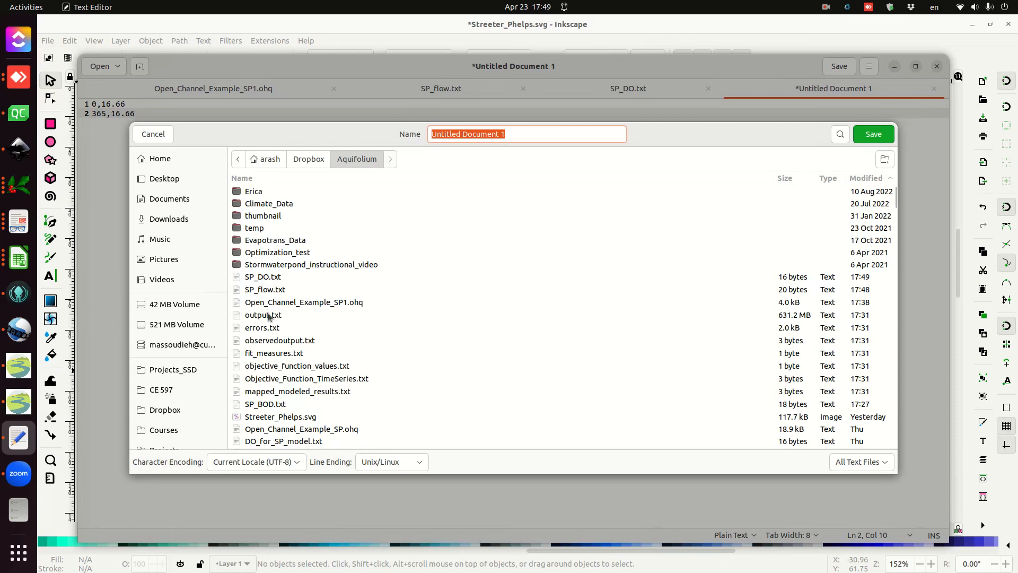
{"action": "left_click", "coordinate": [273, 404]}
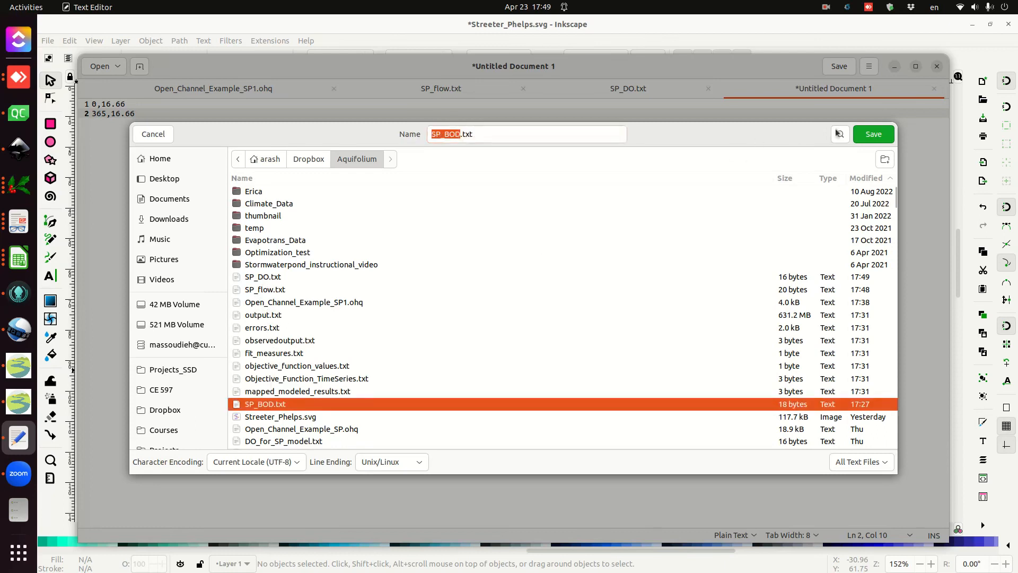
{"action": "left_click", "coordinate": [875, 140]}
{"action": "left_click", "coordinate": [604, 338]}
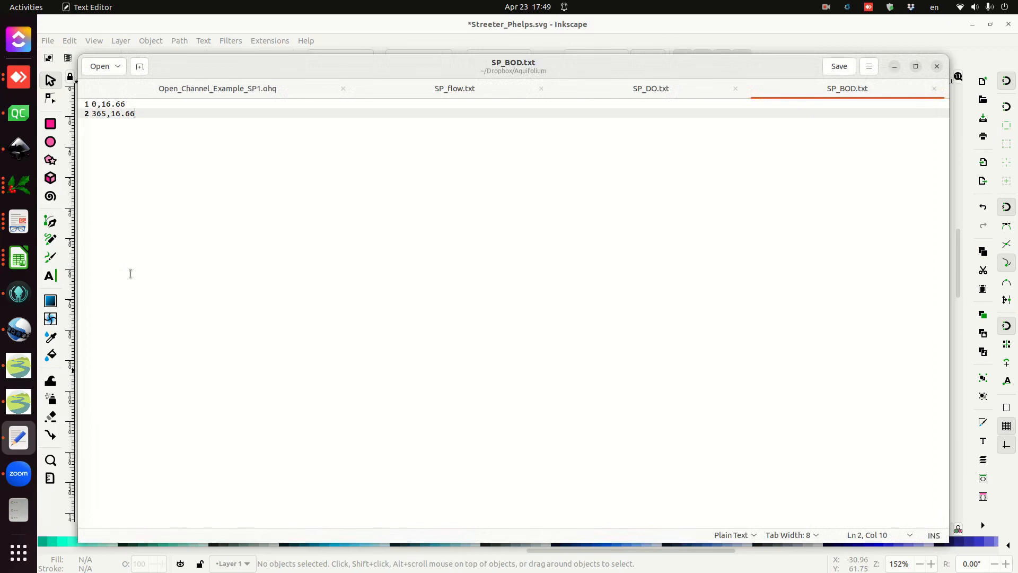
Switch to OpenHydroQual and assign SP_flow.txt as the inflow time series of the first channel segment.
{"action": "left_click", "coordinate": [19, 185]}
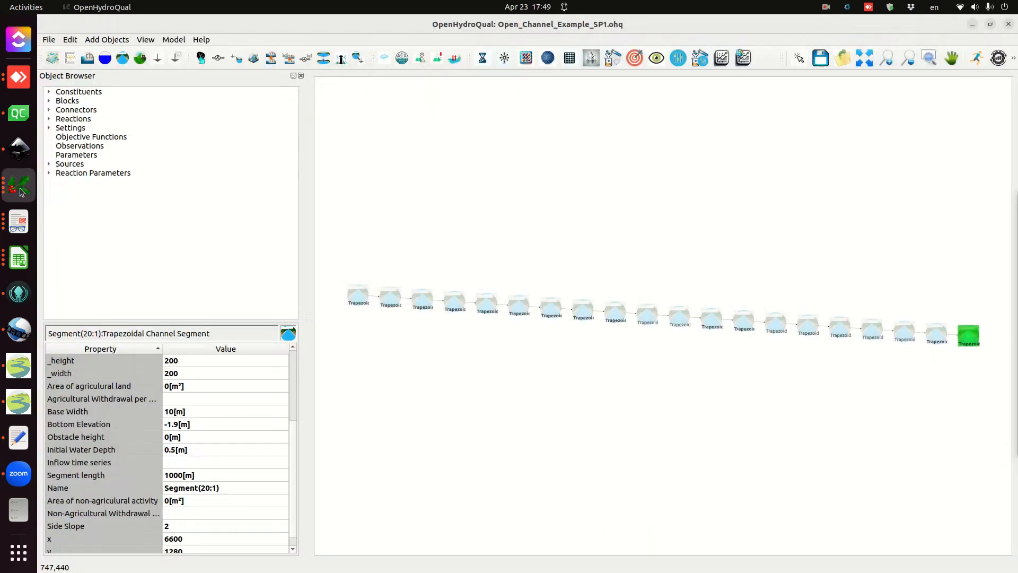
{"action": "left_click", "coordinate": [357, 296]}
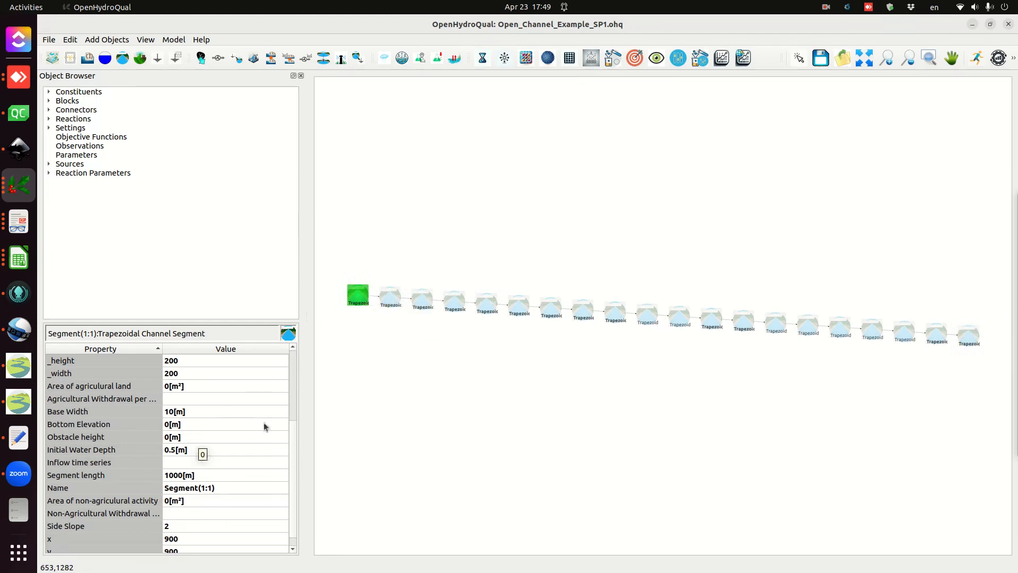
{"action": "scroll", "coordinate": [294, 434], "scroll_direction": "down", "scroll_amount": 1}
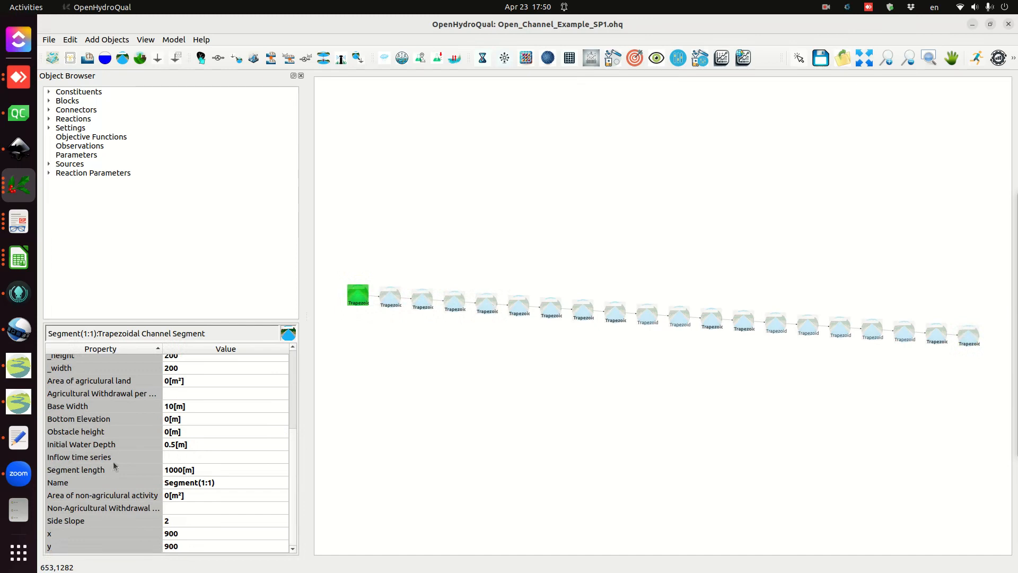
{"action": "left_click", "coordinate": [175, 457]}
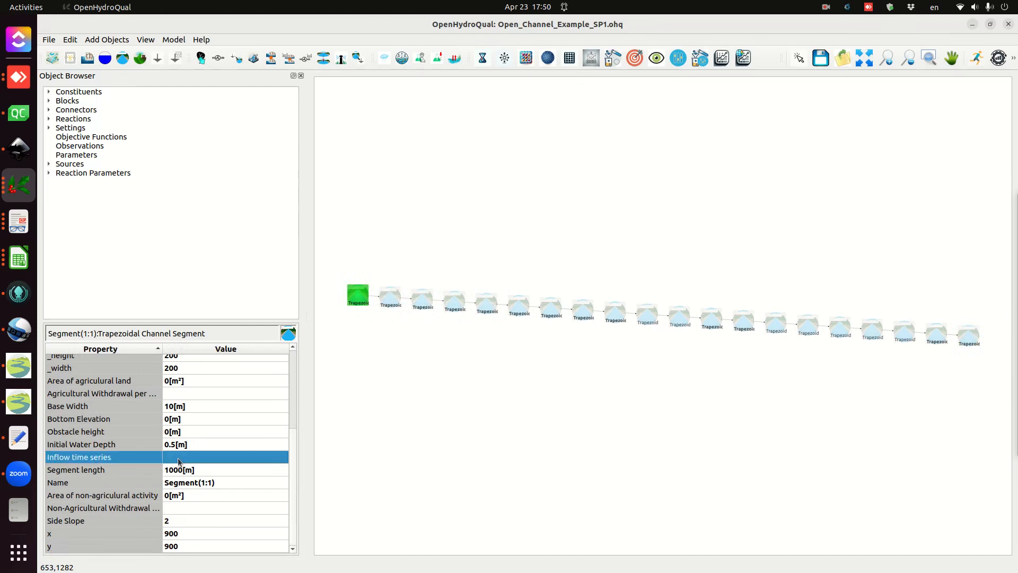
{"action": "left_click", "coordinate": [176, 456]}
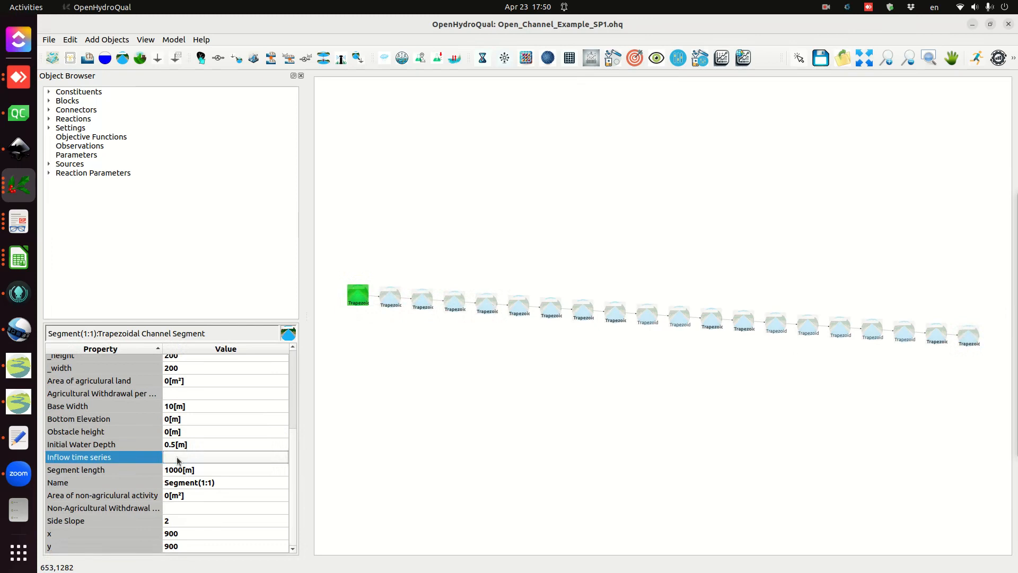
{"action": "left_click", "coordinate": [435, 255]}
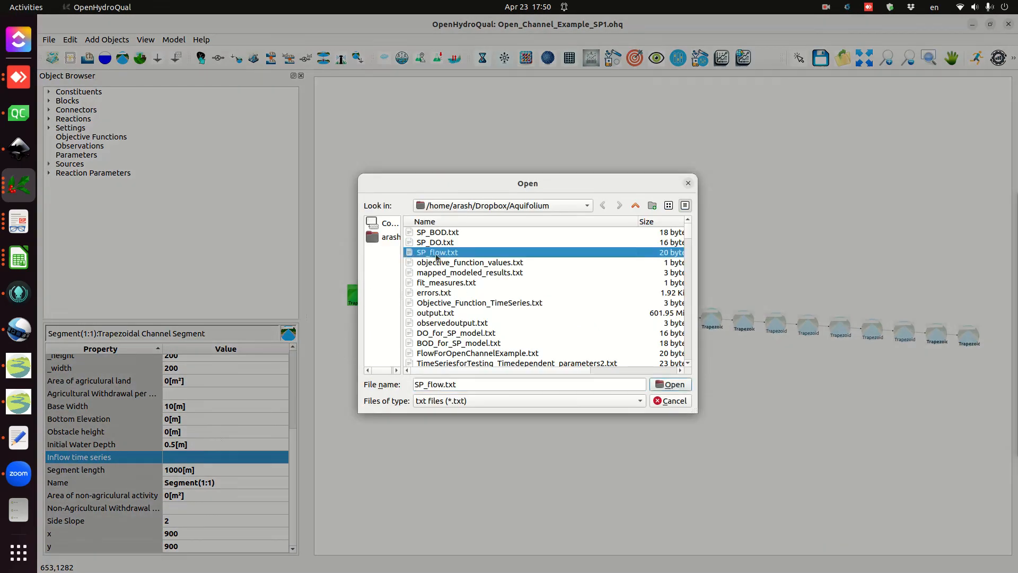
{"action": "left_click", "coordinate": [670, 385]}
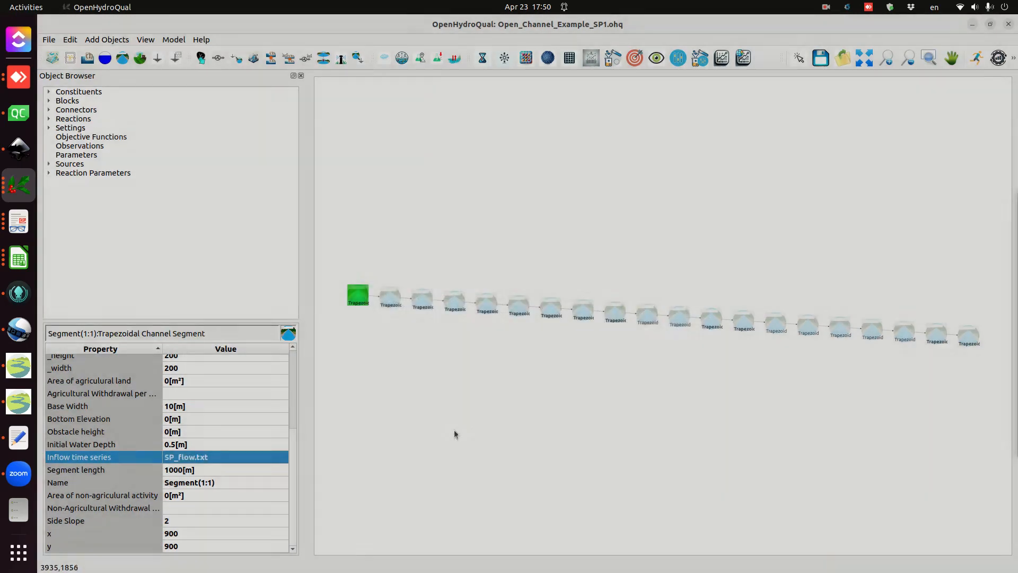
Assign SP_BOD.txt as the BOD inflow concentration of the first channel segment.
{"action": "scroll", "coordinate": [293, 435], "scroll_direction": "up", "scroll_amount": 1}
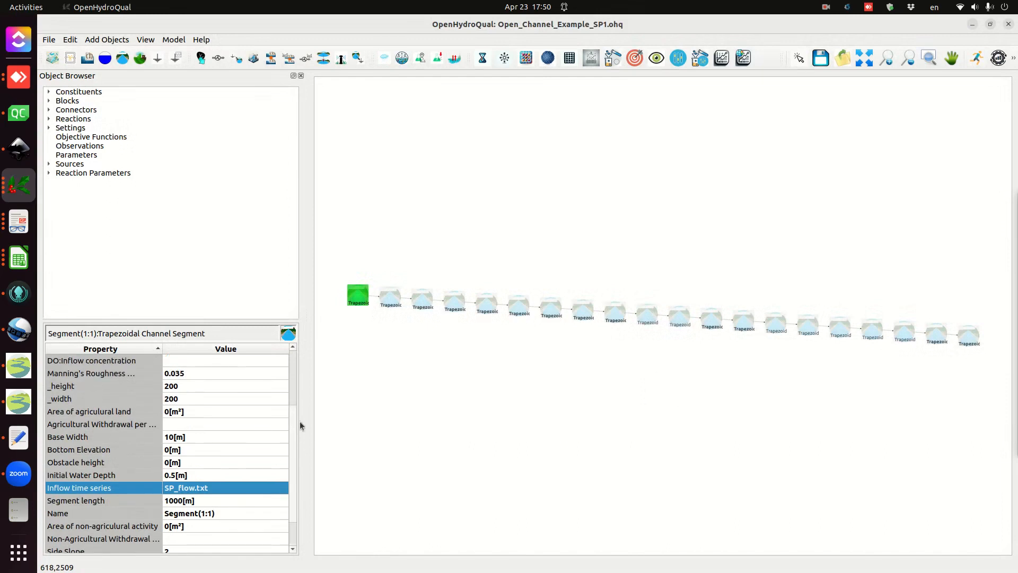
{"action": "scroll", "coordinate": [300, 426], "scroll_direction": "up", "scroll_amount": 2}
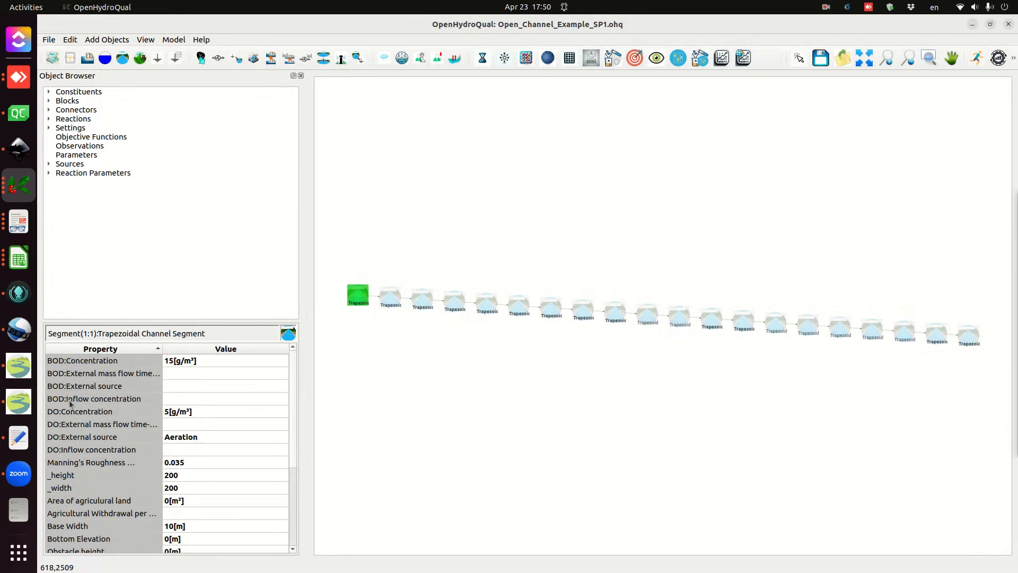
{"action": "left_click", "coordinate": [181, 404]}
{"action": "left_click", "coordinate": [181, 404]}
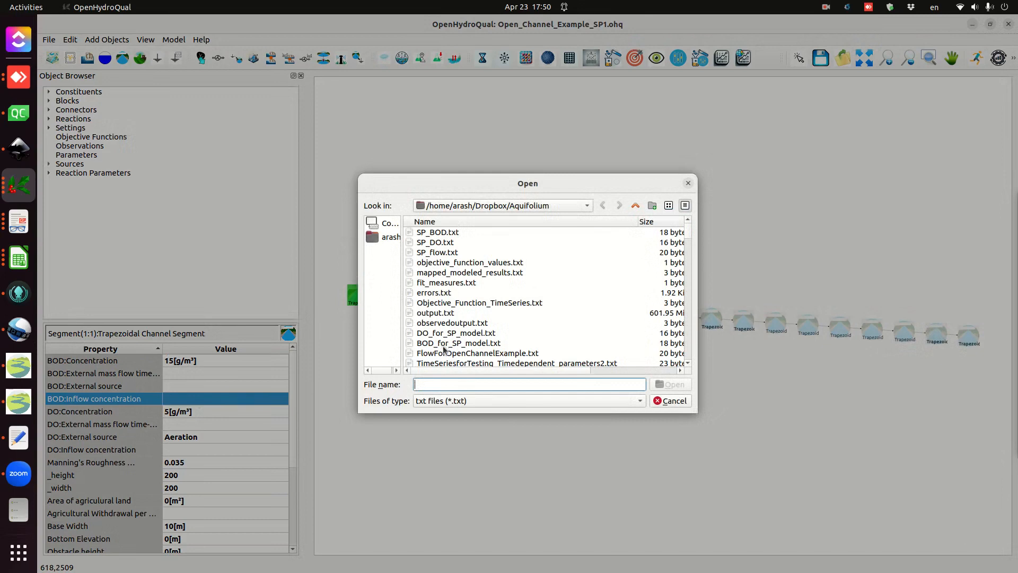
{"action": "left_click", "coordinate": [439, 235]}
{"action": "left_click", "coordinate": [676, 386]}
Plot the BOD inflow concentration series assigned to the first channel segment, and close the plot.
{"action": "right_click", "coordinate": [196, 399]}
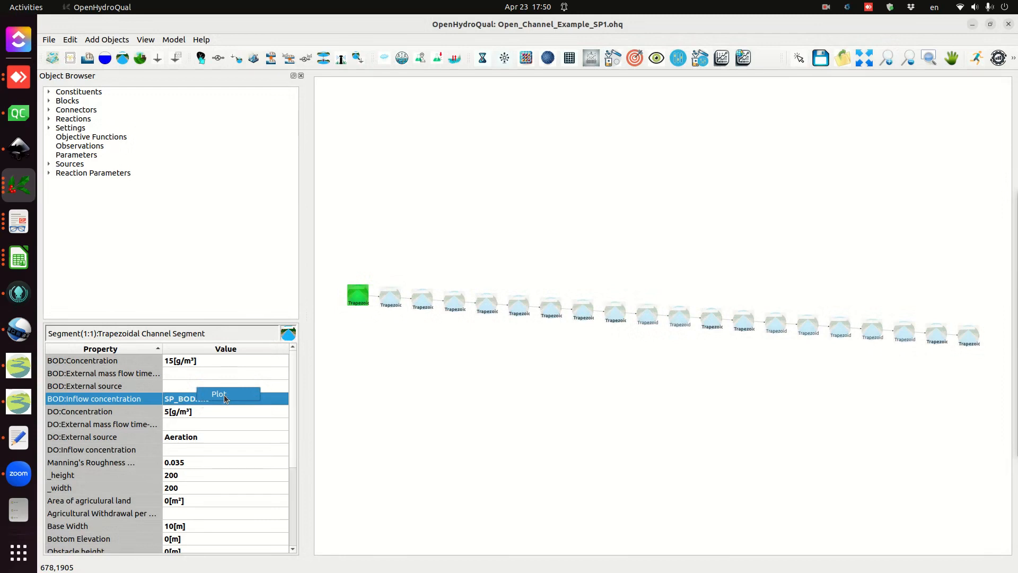
{"action": "left_click", "coordinate": [175, 407]}
{"action": "right_click", "coordinate": [192, 399]}
{"action": "left_click", "coordinate": [214, 394]}
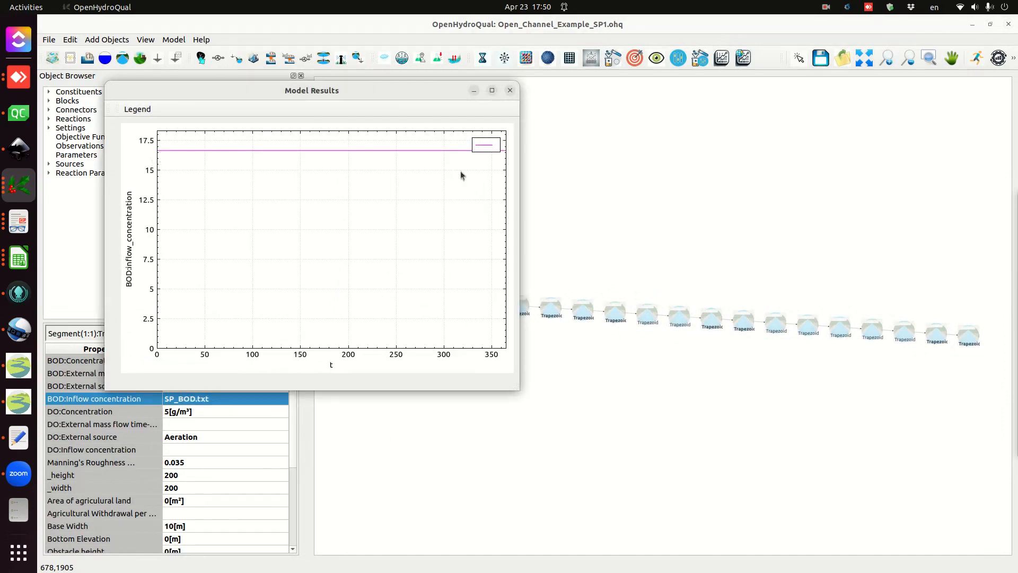
{"action": "left_click", "coordinate": [510, 92]}
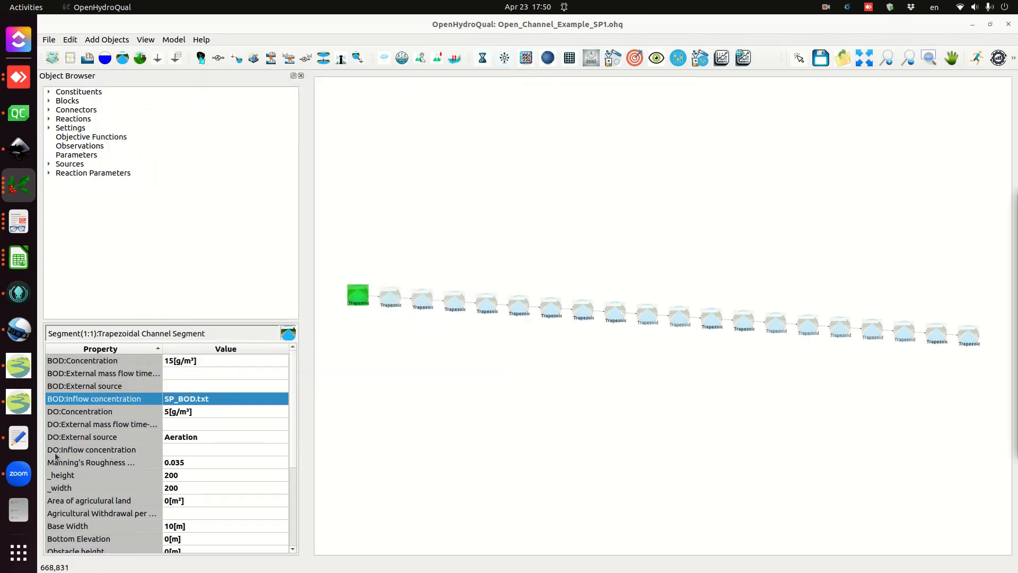
Assign SP_DO.txt as the DO inflow concentration of the first channel segment.
{"action": "left_click", "coordinate": [189, 450]}
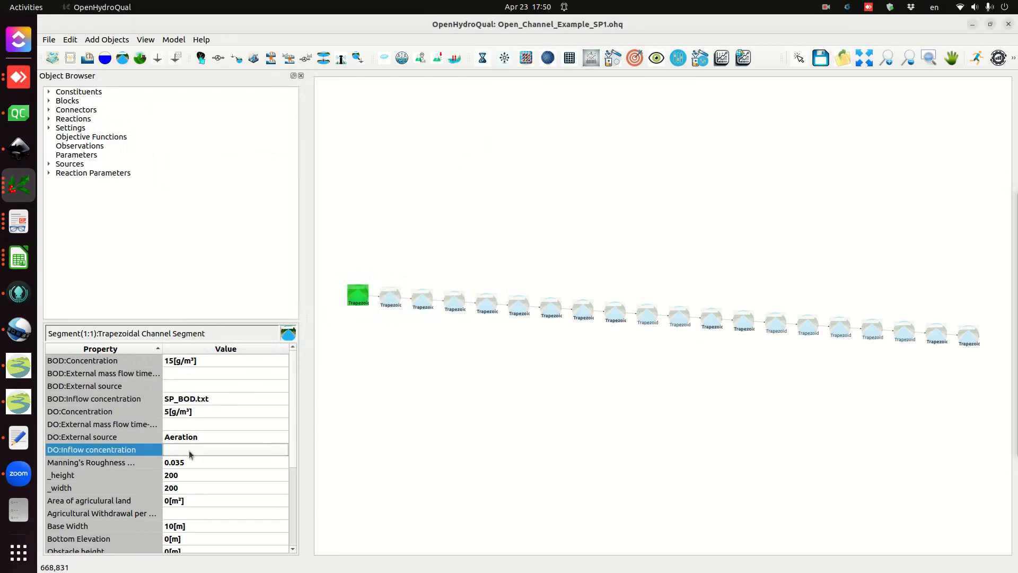
{"action": "left_click", "coordinate": [189, 451]}
{"action": "left_click", "coordinate": [436, 243]}
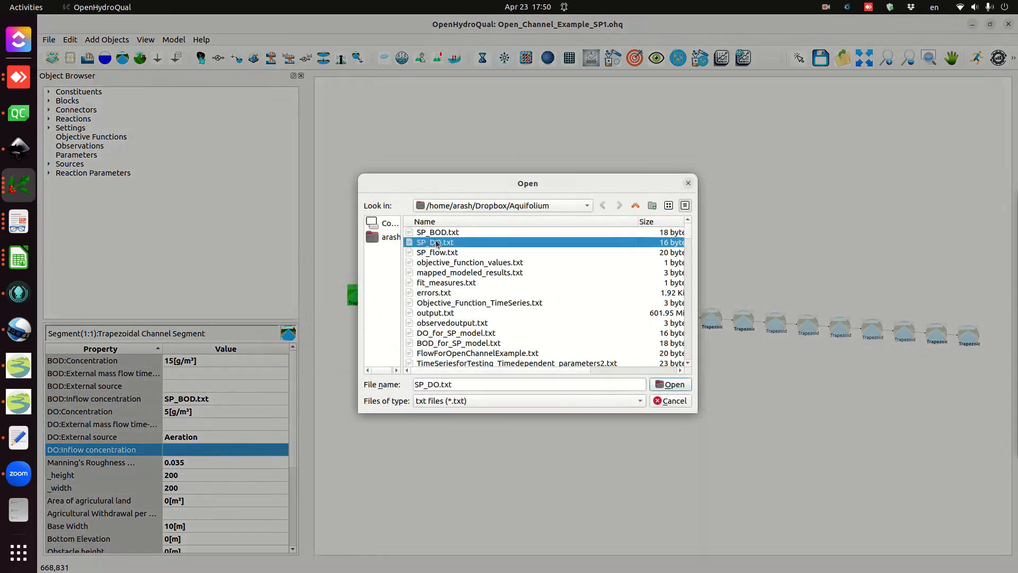
{"action": "left_click", "coordinate": [663, 381]}
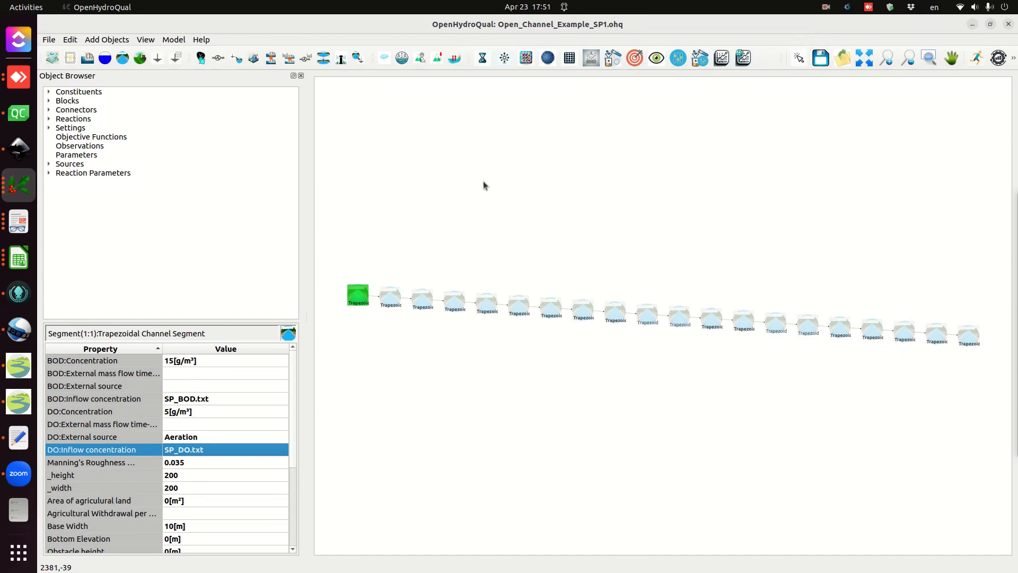
Add a fixed-head boundary and place it just beyond the last channel segment, keeping the first segment in line with the array.
{"action": "left_click", "coordinate": [157, 59]}
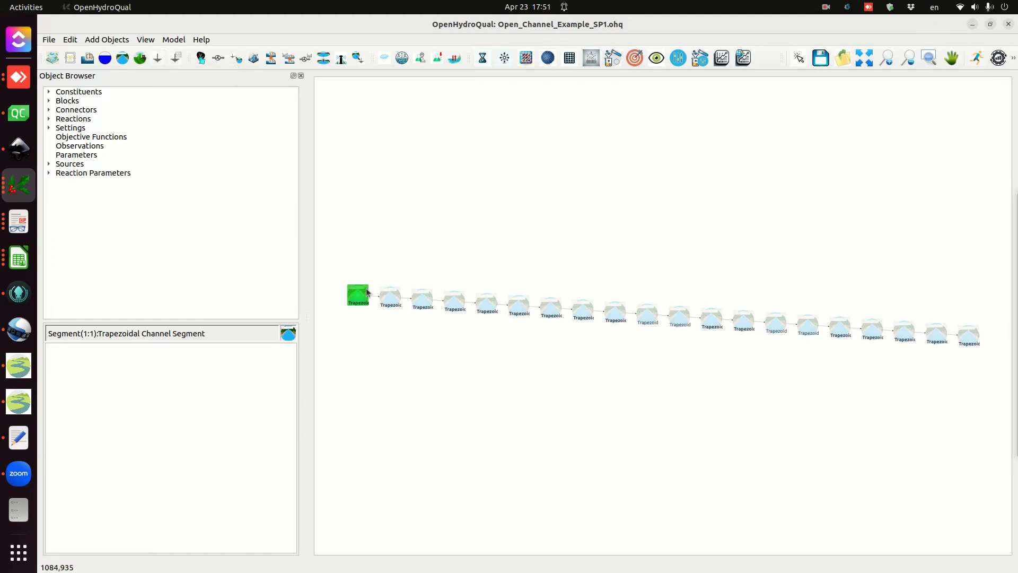
{"action": "left_click", "coordinate": [355, 293]}
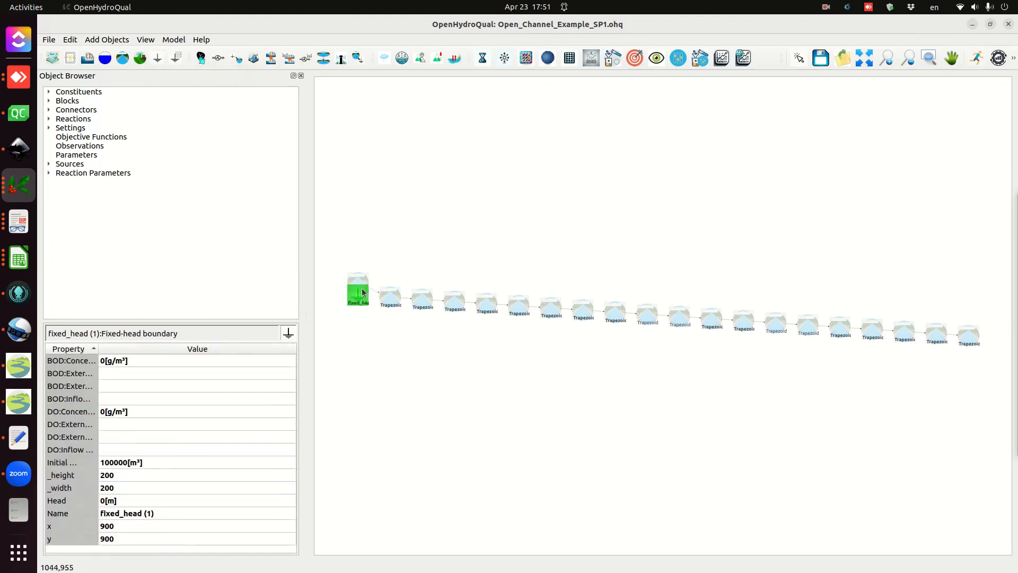
{"action": "left_click_drag", "start_coordinate": [362, 309], "coordinate": [371, 350]}
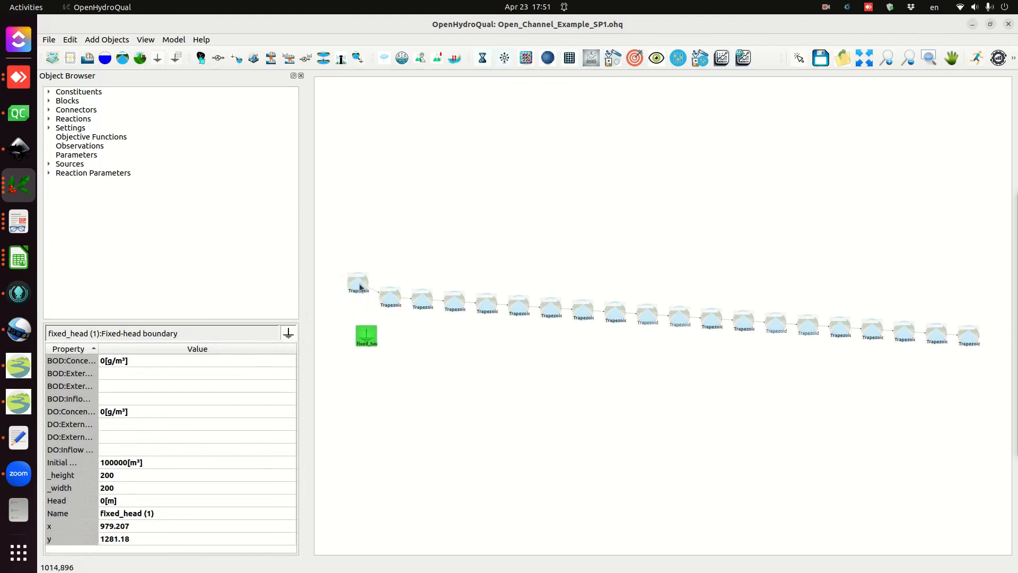
{"action": "left_click", "coordinate": [360, 295]}
{"action": "left_click_drag", "start_coordinate": [359, 296], "coordinate": [360, 300]}
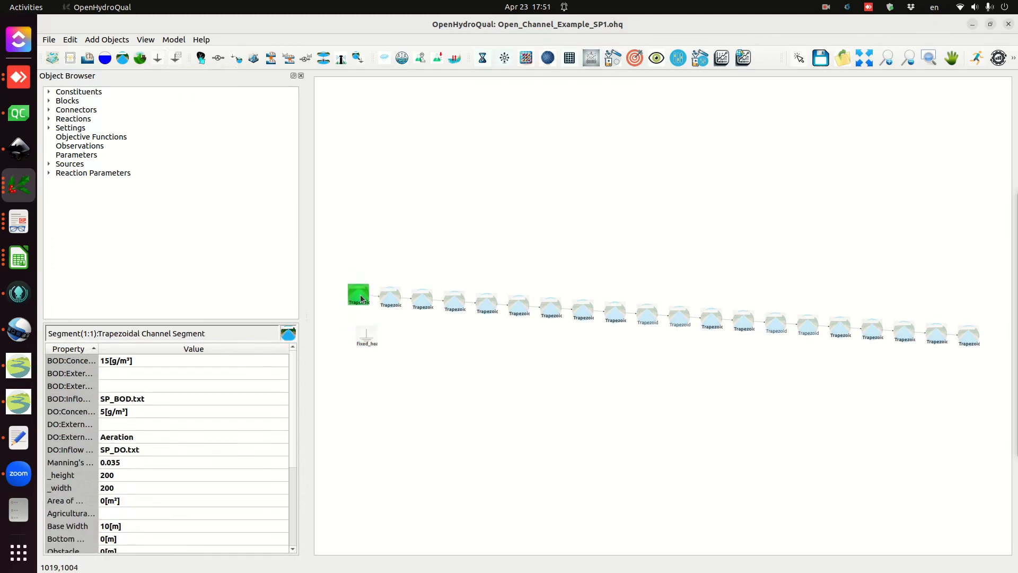
{"action": "left_click_drag", "start_coordinate": [367, 338], "coordinate": [1002, 347]}
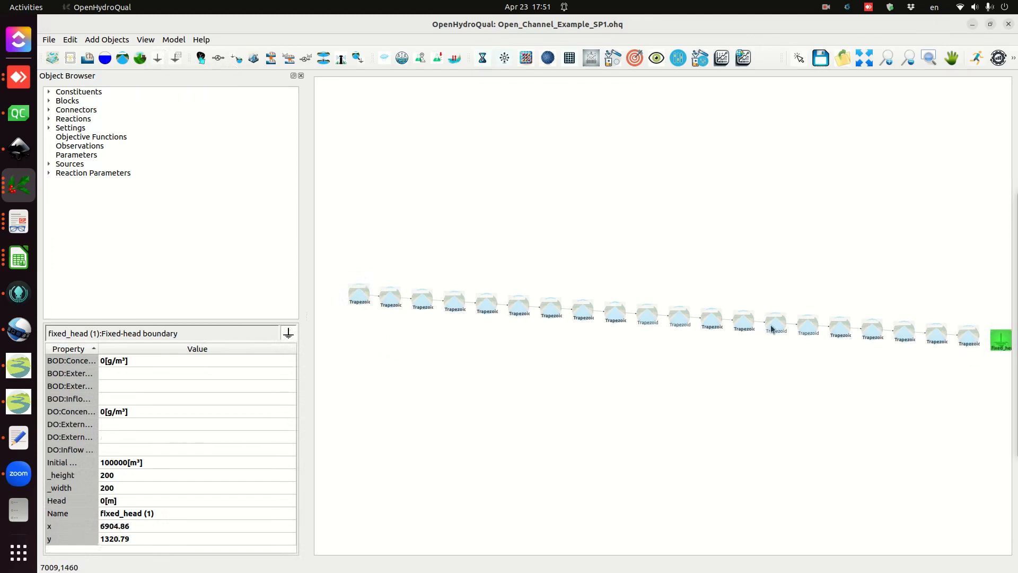
Set the fixed-head boundary's head to -1.9 m, checking the downstream elevation in the Inkscape diagram.
{"action": "left_click", "coordinate": [17, 151]}
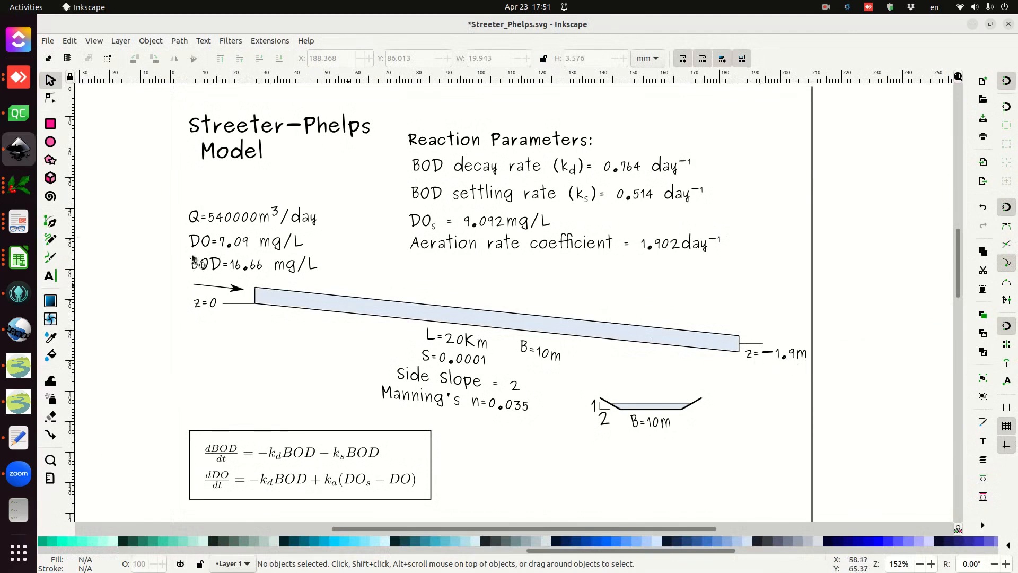
{"action": "left_click", "coordinate": [19, 186]}
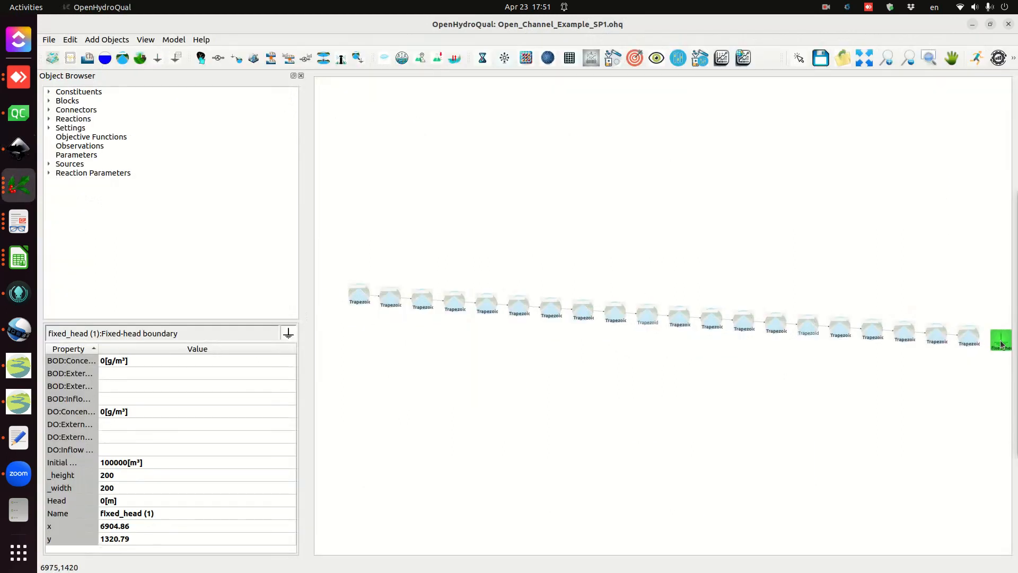
{"action": "double_click", "coordinate": [82, 500]}
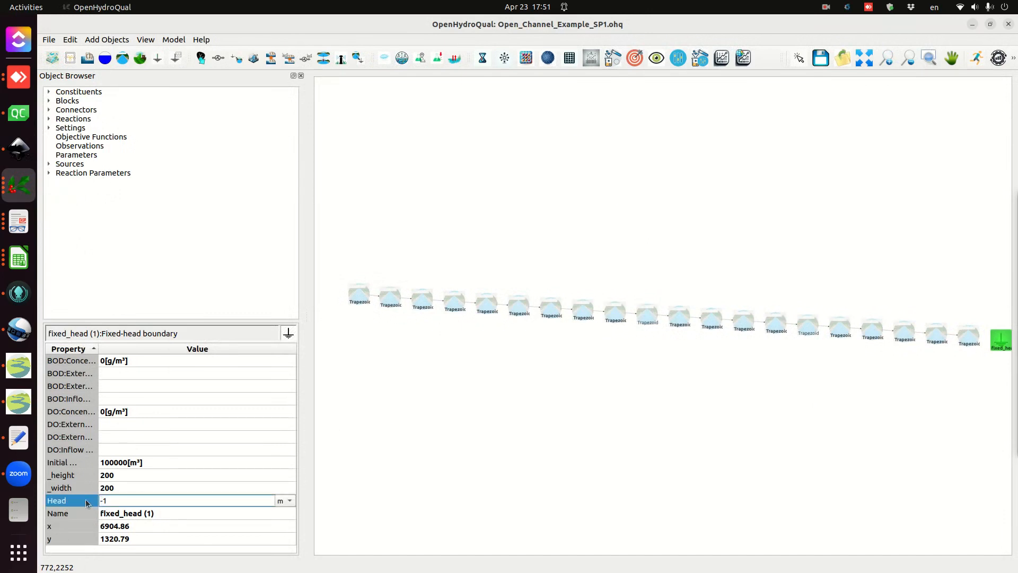
{"action": "key", "text": "Return"}
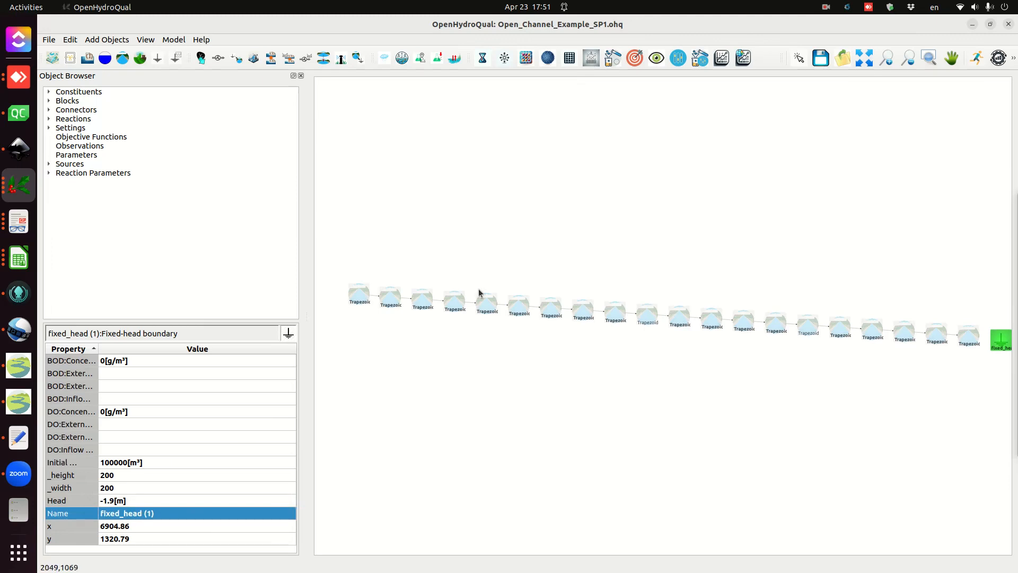
{"action": "left_click", "coordinate": [848, 388]}
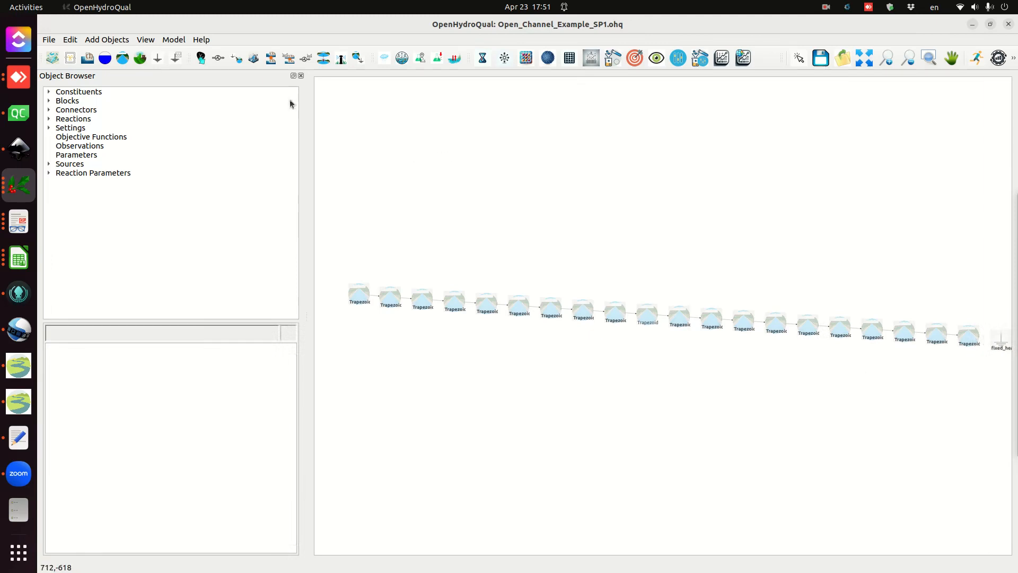
Connect the last channel segment to the fixed-head boundary.
{"action": "left_click", "coordinate": [357, 59]}
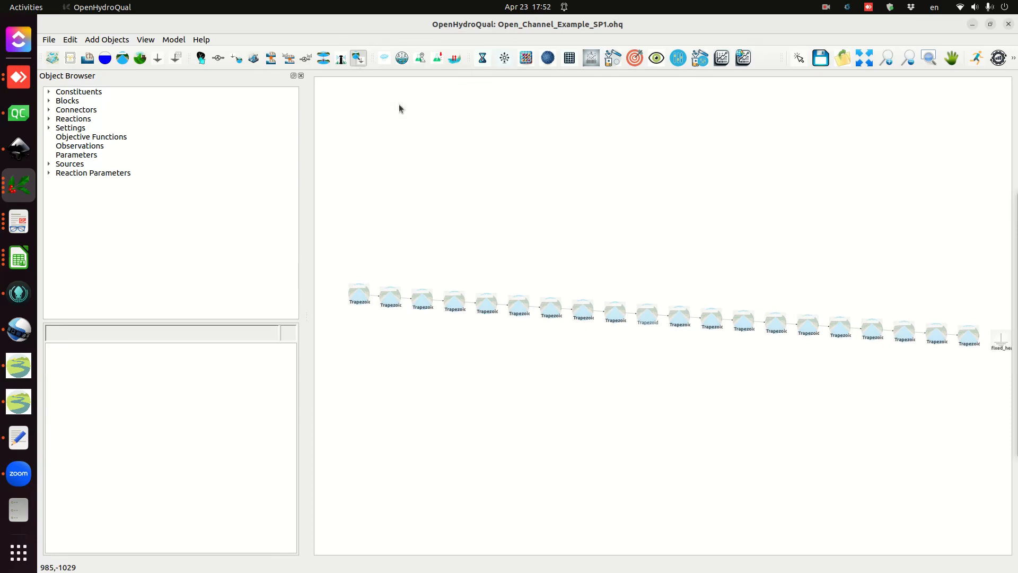
{"action": "left_click", "coordinate": [979, 341]}
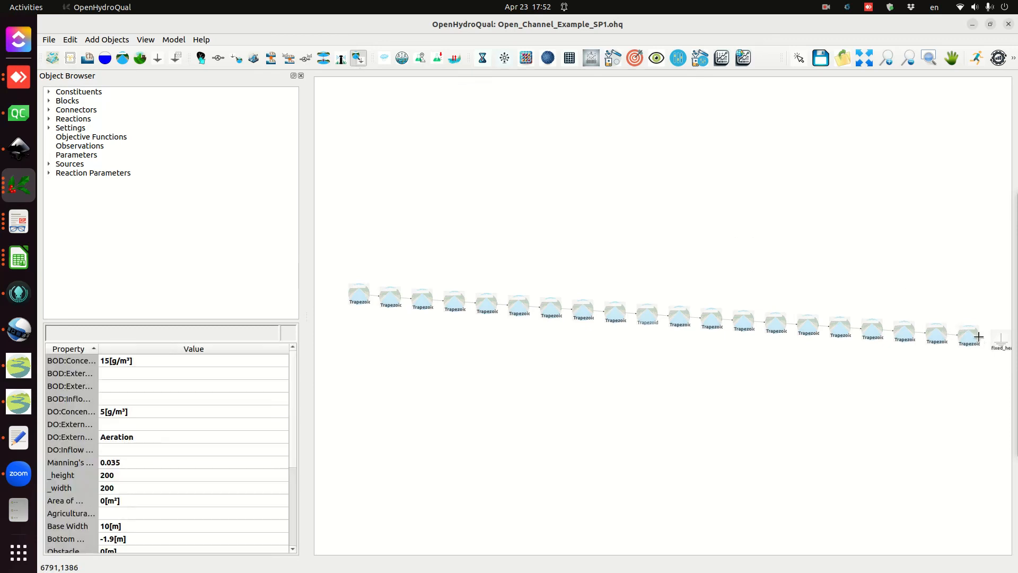
{"action": "left_click", "coordinate": [995, 344]}
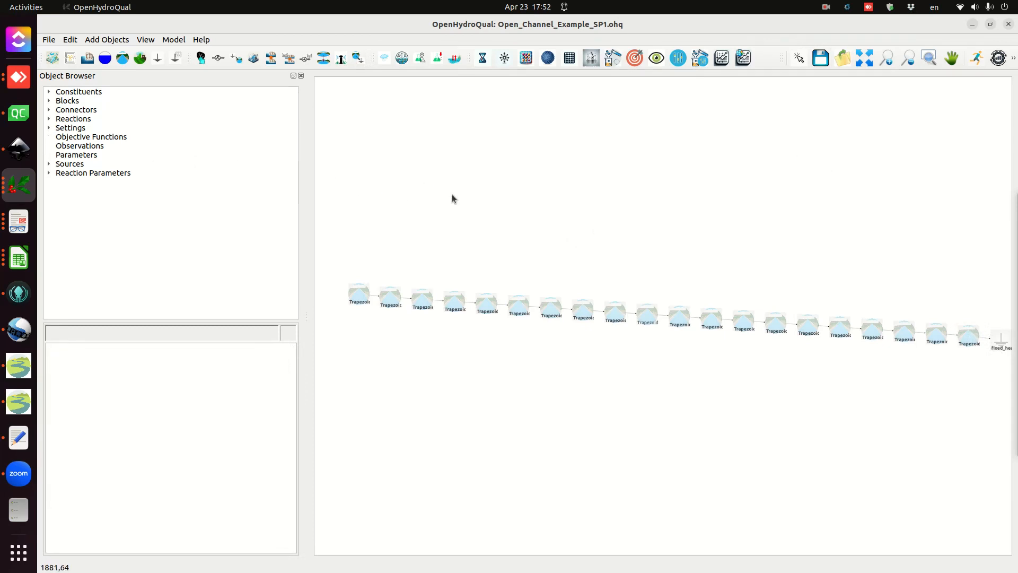
Set the simulation end time to 365 in the general settings, run the simulation and close its status window.
{"action": "left_click", "coordinate": [48, 130]}
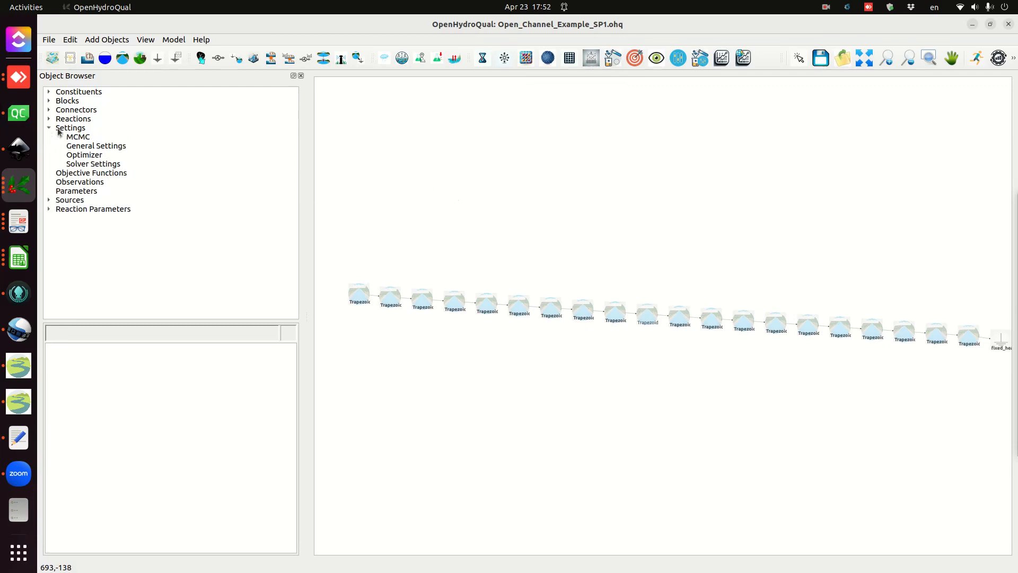
{"action": "left_click", "coordinate": [90, 148]}
{"action": "left_click_drag", "start_coordinate": [99, 349], "coordinate": [156, 348]}
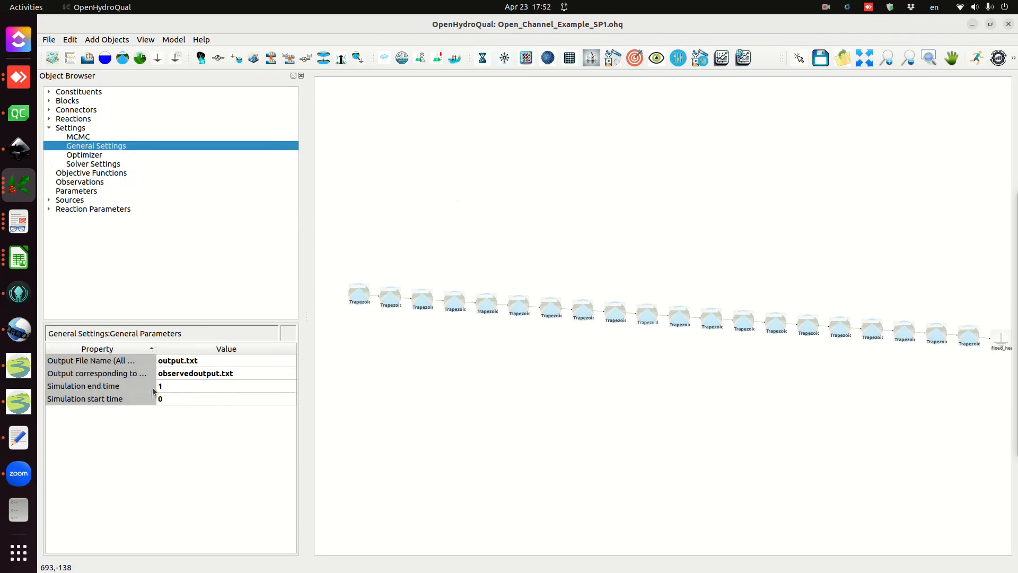
{"action": "right_click", "coordinate": [168, 386]}
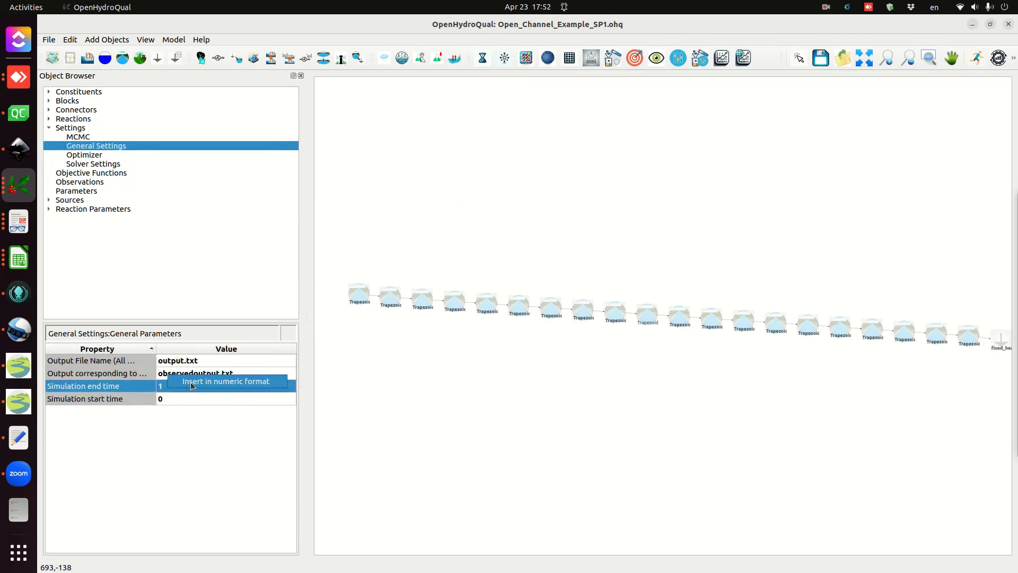
{"action": "left_click", "coordinate": [209, 381]}
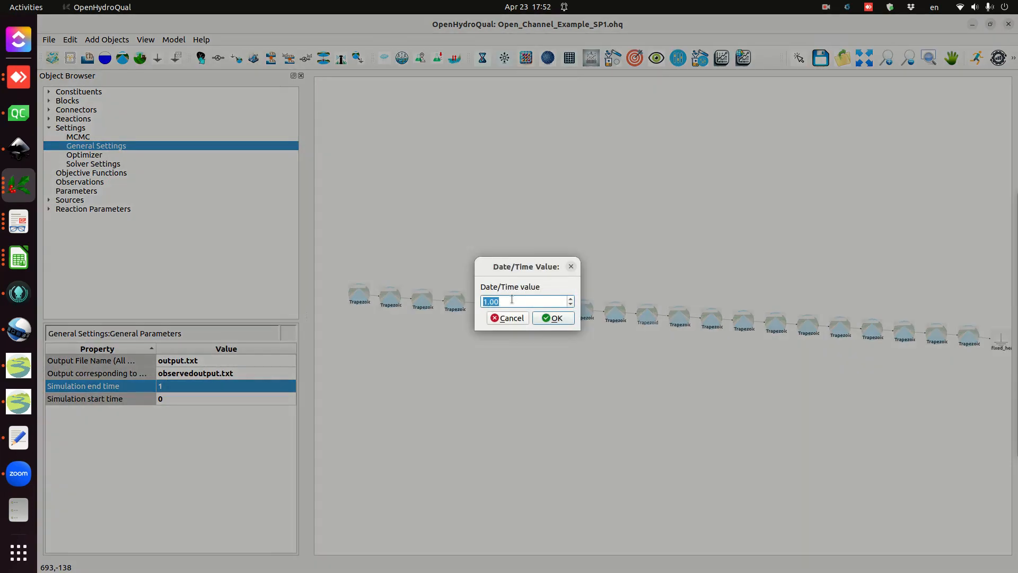
{"action": "type", "text": "365"}
{"action": "key", "text": "Return"}
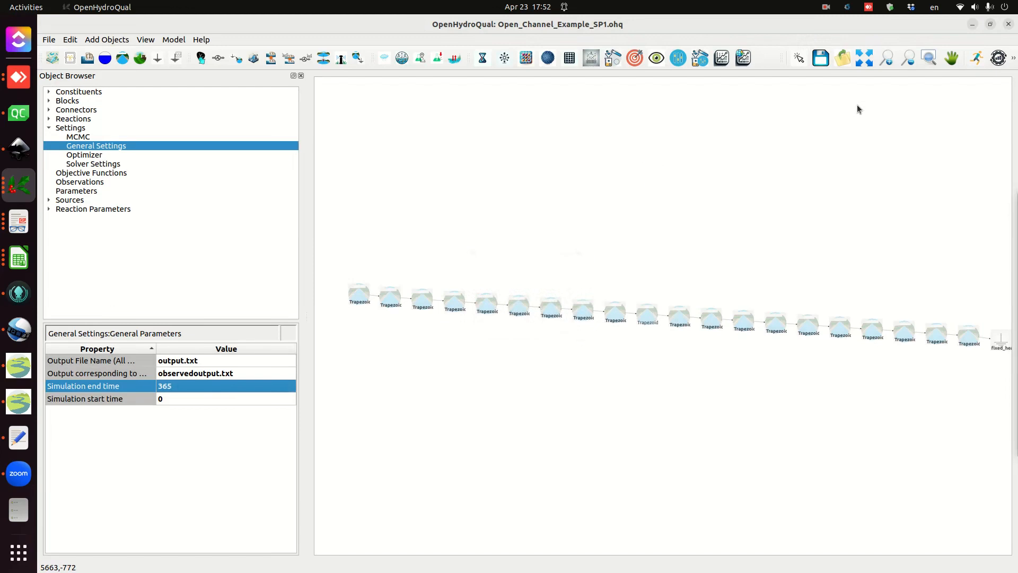
{"action": "left_click", "coordinate": [977, 62]}
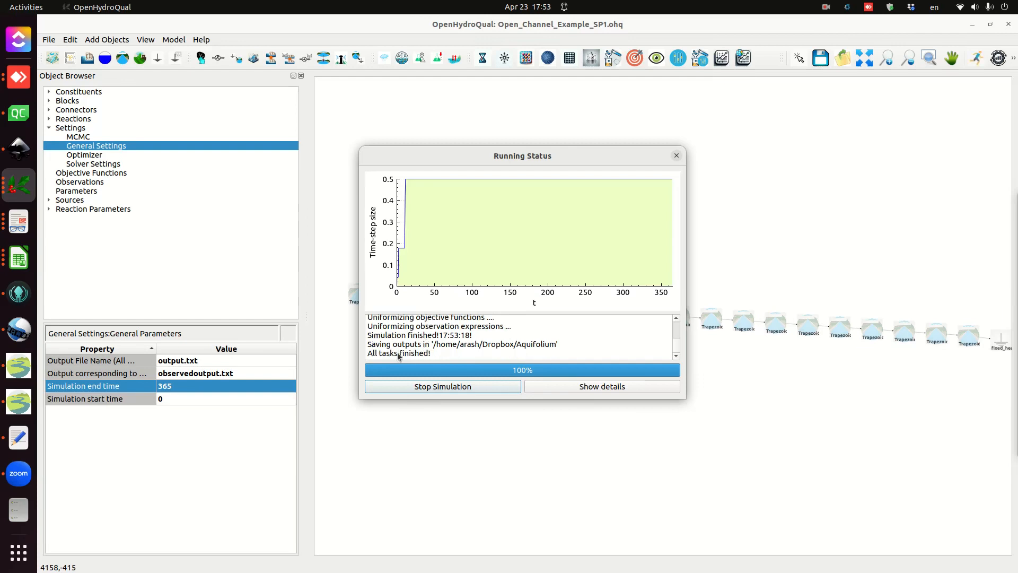
{"action": "left_click", "coordinate": [677, 156]}
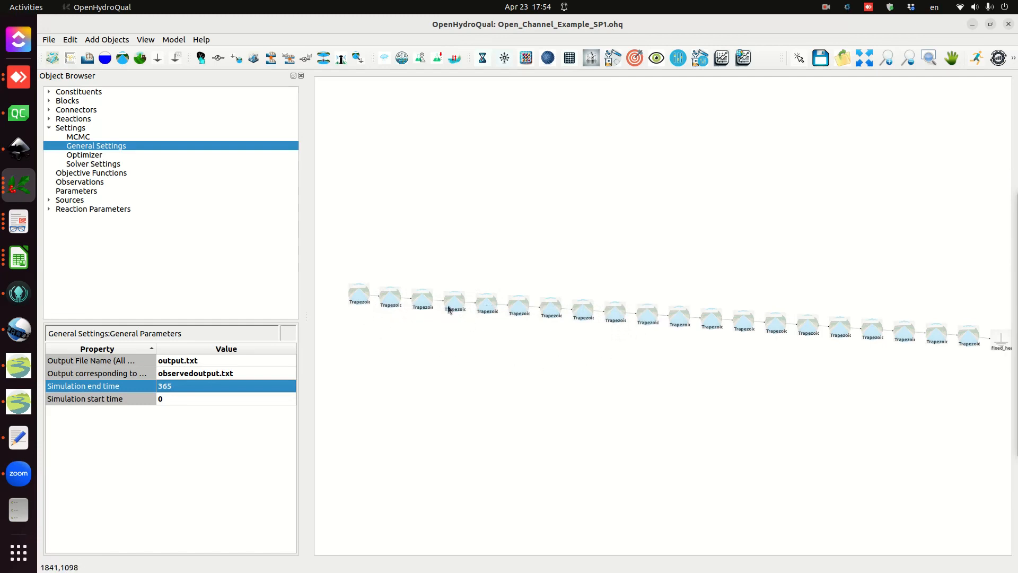
Plot the DO concentration results of Segment(5:1) and move the plot window aside.
{"action": "left_click", "coordinate": [484, 303]}
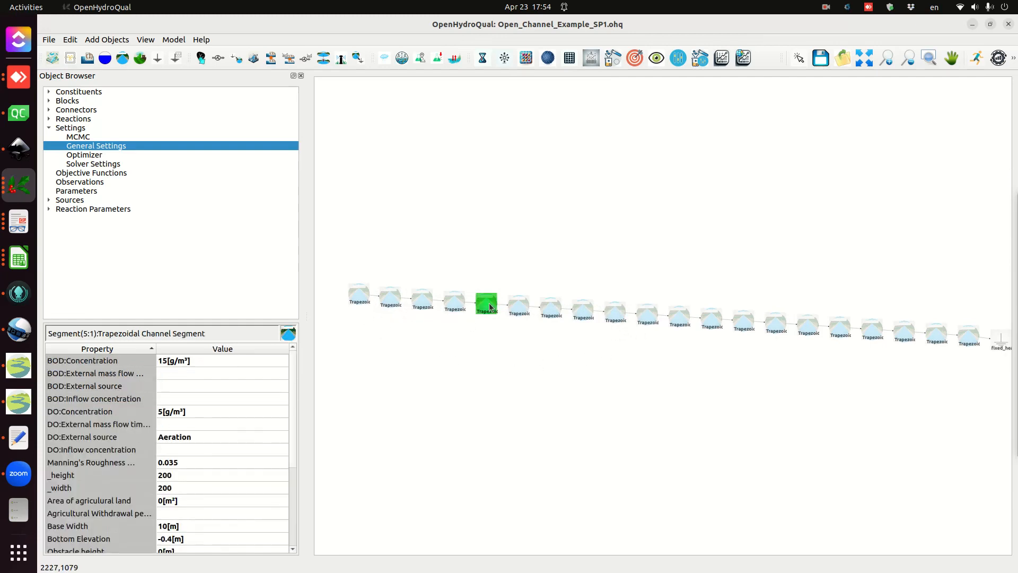
{"action": "right_click", "coordinate": [489, 307]}
{"action": "mouse_move", "coordinate": [543, 360]}
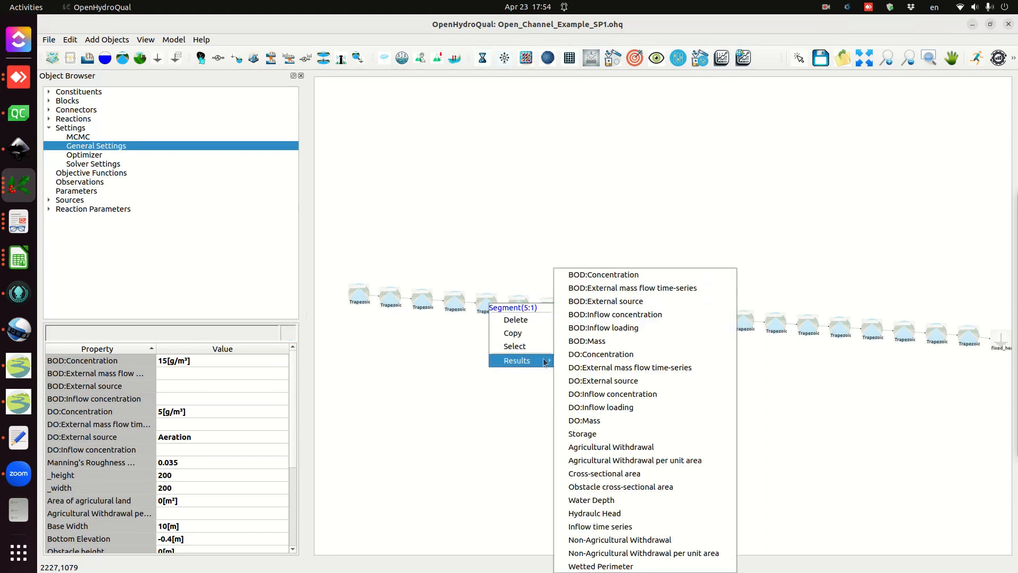
{"action": "left_click", "coordinate": [598, 354]}
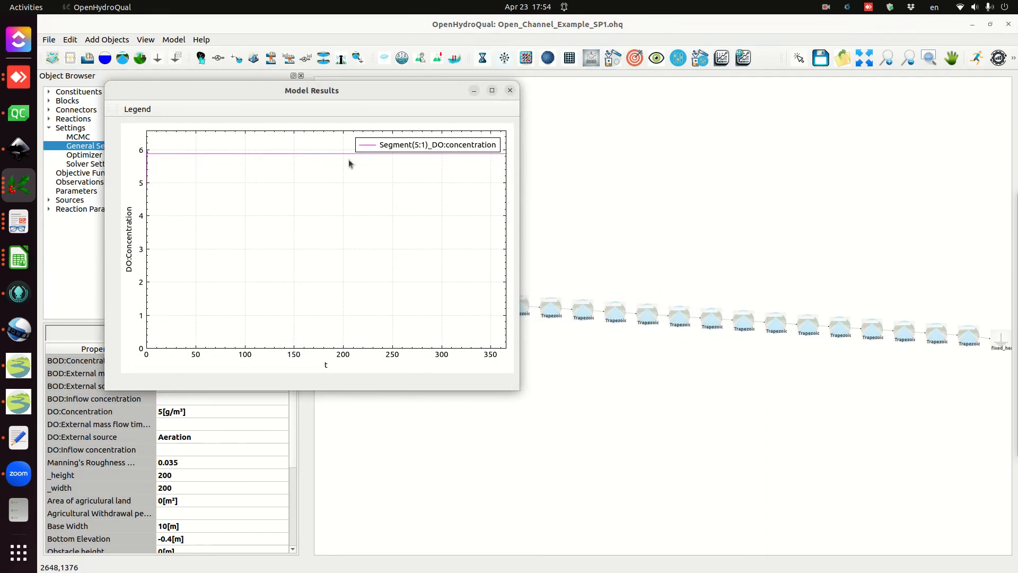
{"action": "left_click_drag", "start_coordinate": [332, 96], "coordinate": [314, 92]}
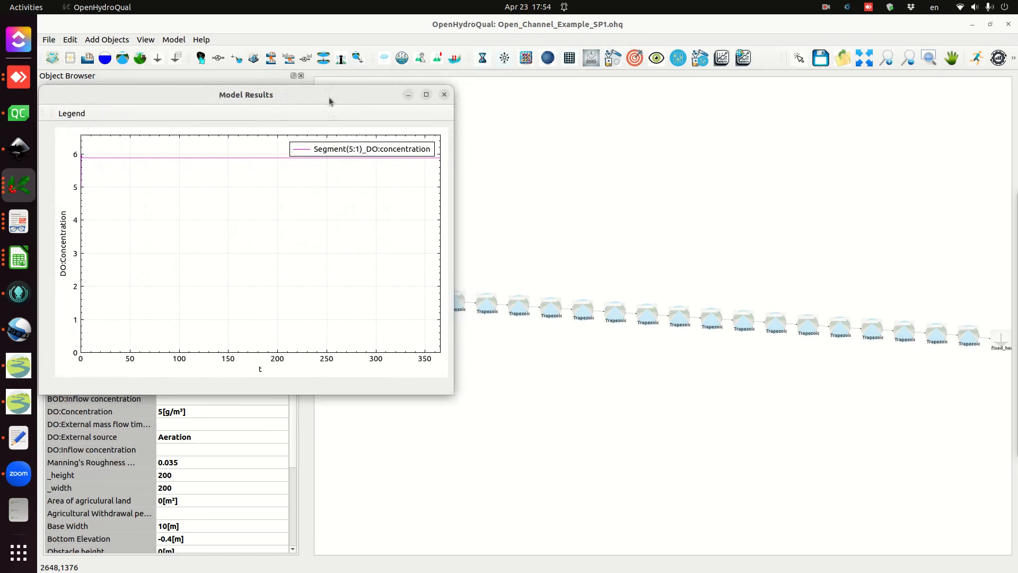
Plot the DO concentration results of Segment(10:1).
{"action": "left_click", "coordinate": [624, 320]}
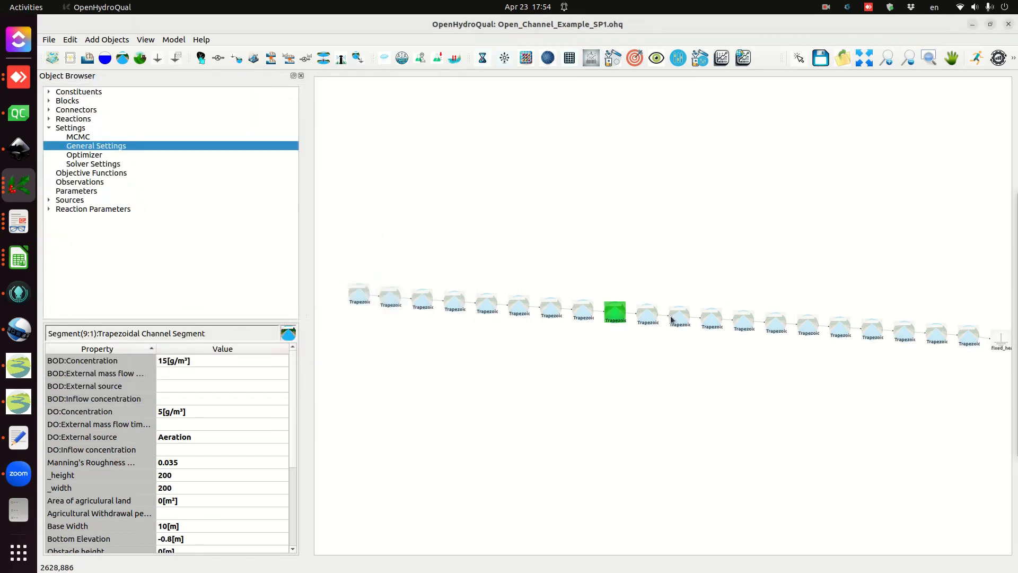
{"action": "left_click", "coordinate": [649, 317]}
{"action": "right_click", "coordinate": [647, 315]}
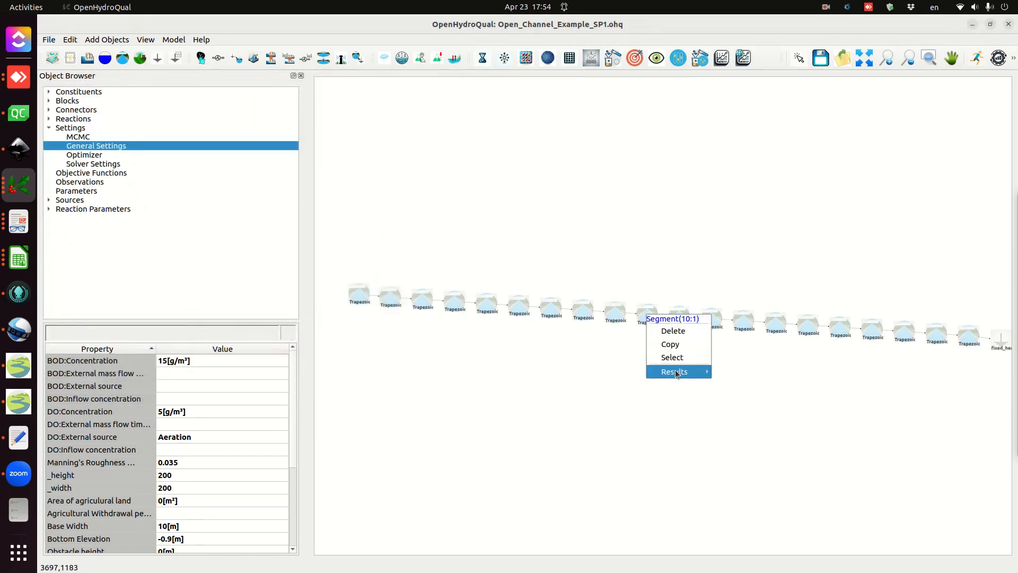
{"action": "mouse_move", "coordinate": [684, 371]}
{"action": "left_click", "coordinate": [747, 353]}
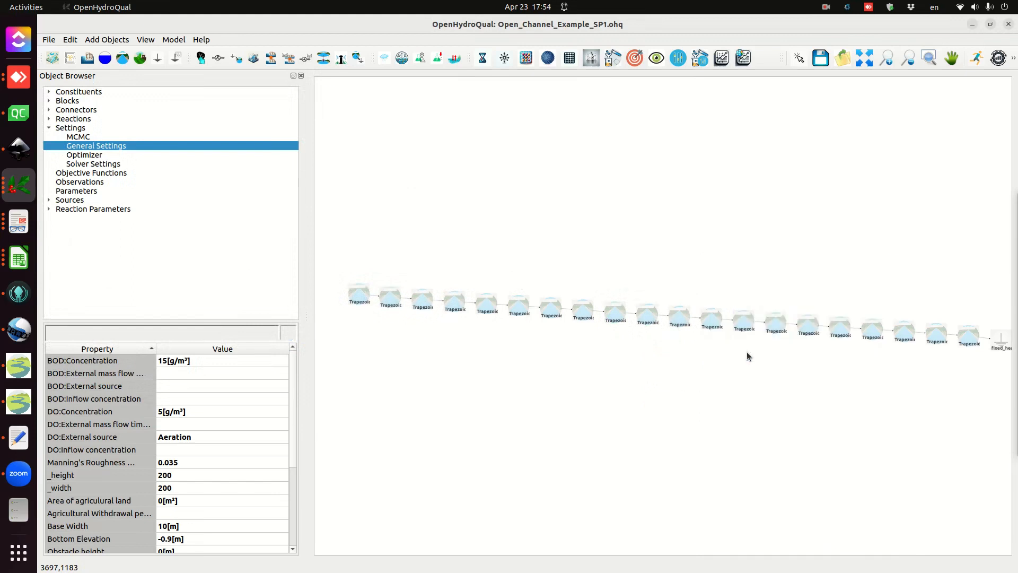
{"action": "right_click", "coordinate": [296, 243]}
{"action": "left_click", "coordinate": [305, 263]}
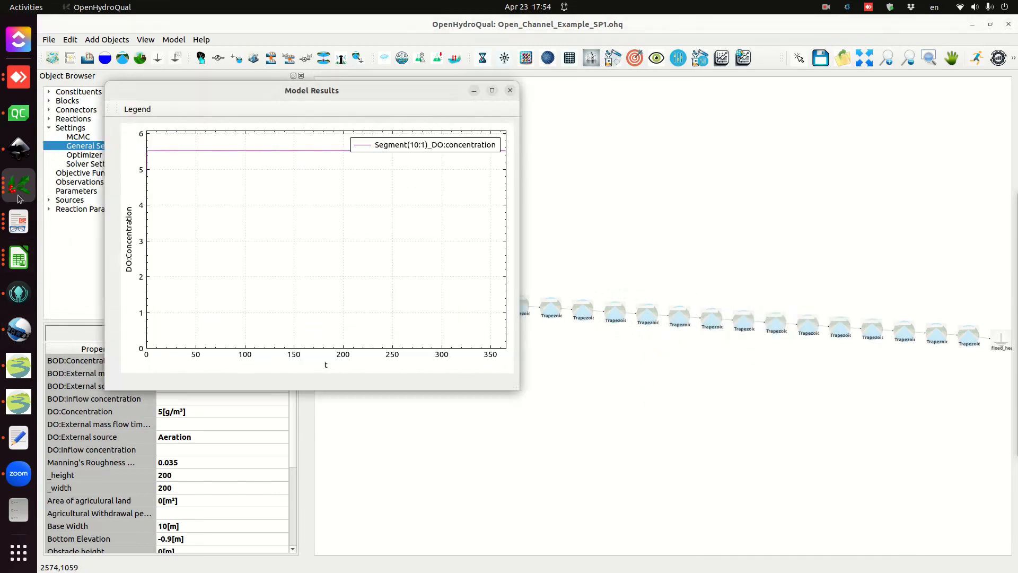
Bring the leftover Segment(15:1) DO concentration plot to the front and close it.
{"action": "left_click", "coordinate": [19, 199]}
{"action": "left_click", "coordinate": [99, 446]}
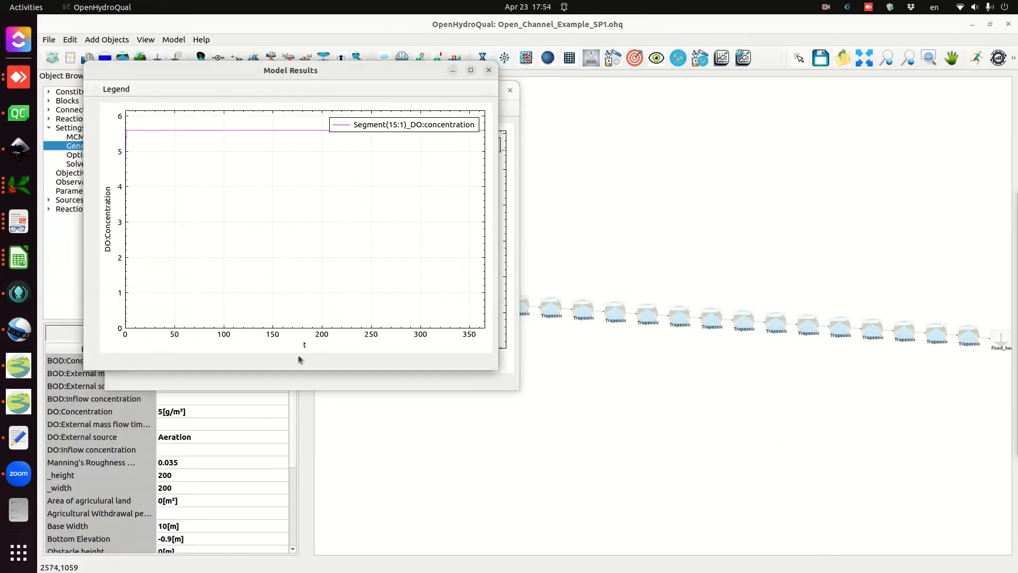
{"action": "right_click", "coordinate": [201, 203]}
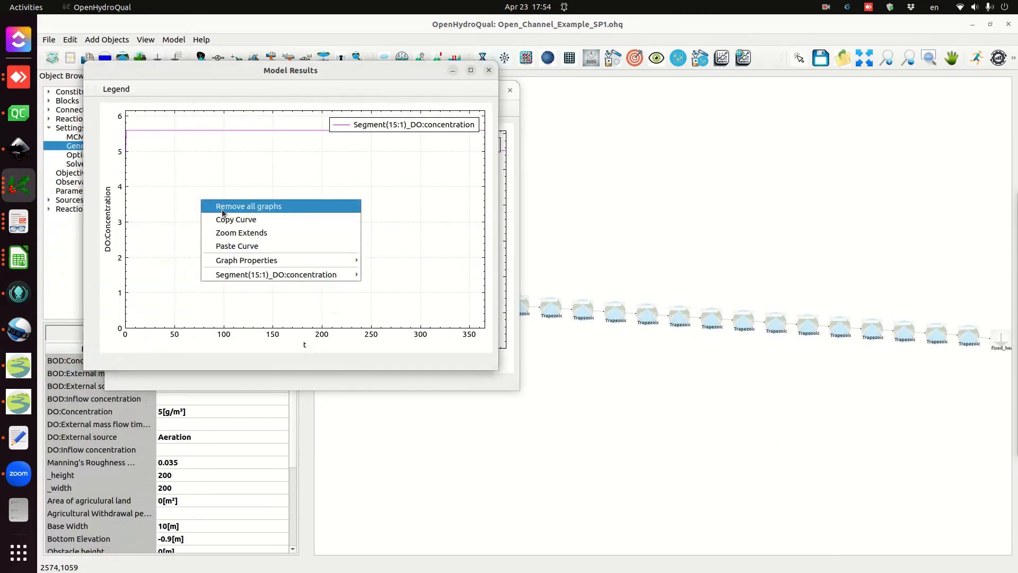
{"action": "left_click", "coordinate": [296, 72]}
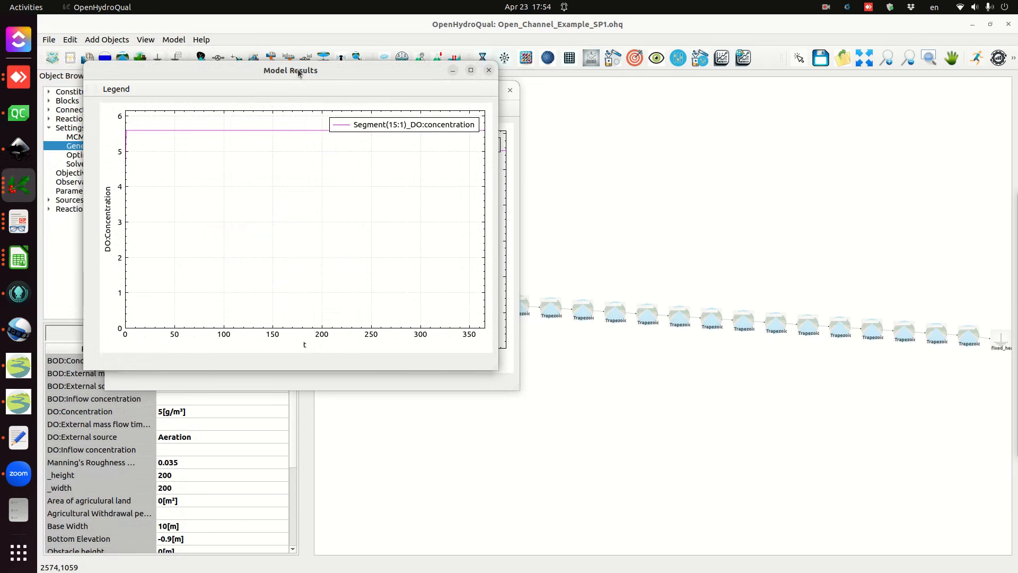
{"action": "left_click_drag", "start_coordinate": [295, 72], "coordinate": [326, 233]}
{"action": "left_click", "coordinate": [518, 231]}
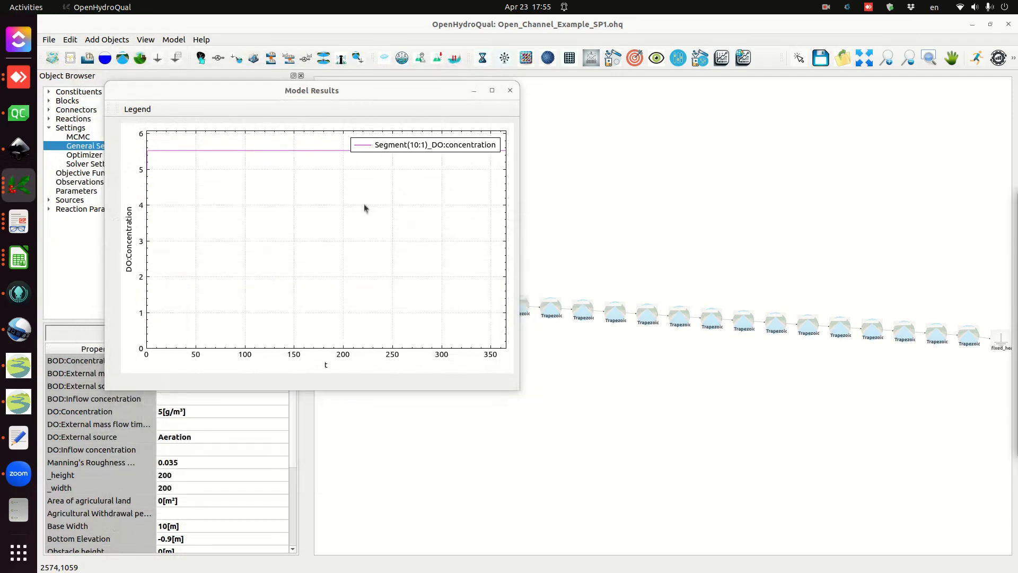
Copy the Segment(10:1) DO curve into the Segment(5:1) plot and close the Segment(10:1) plot window.
{"action": "left_click", "coordinate": [26, 187]}
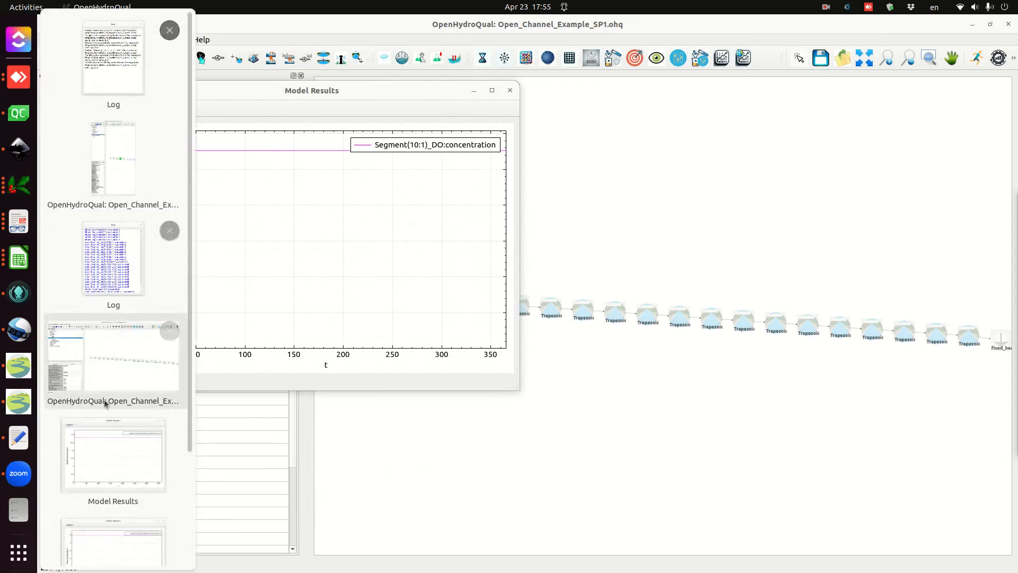
{"action": "scroll", "coordinate": [103, 441], "scroll_direction": "down", "scroll_amount": 3}
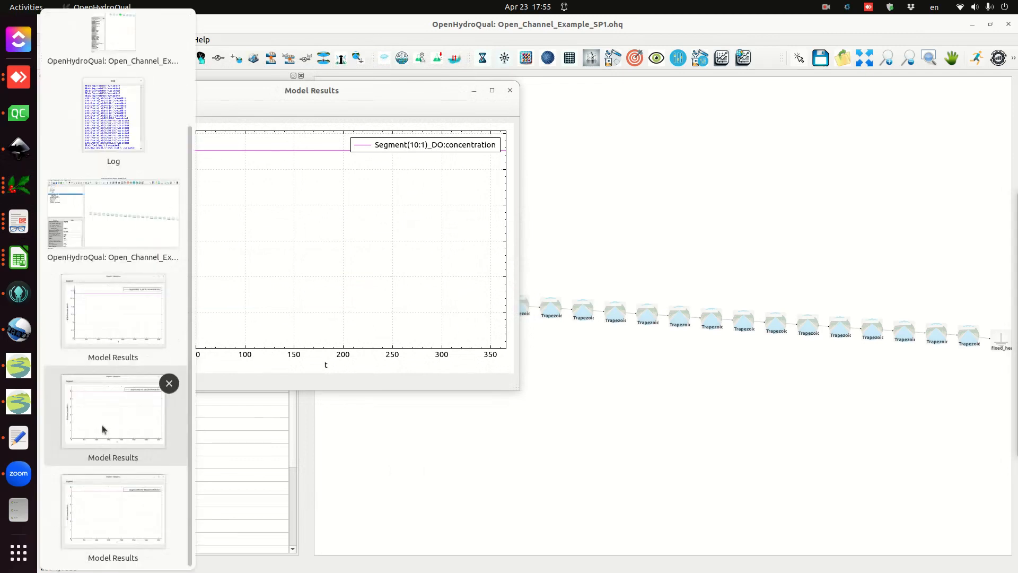
{"action": "left_click", "coordinate": [103, 429]}
{"action": "left_click_drag", "start_coordinate": [461, 93], "coordinate": [768, 130]}
{"action": "right_click", "coordinate": [616, 250]}
{"action": "left_click", "coordinate": [634, 272]}
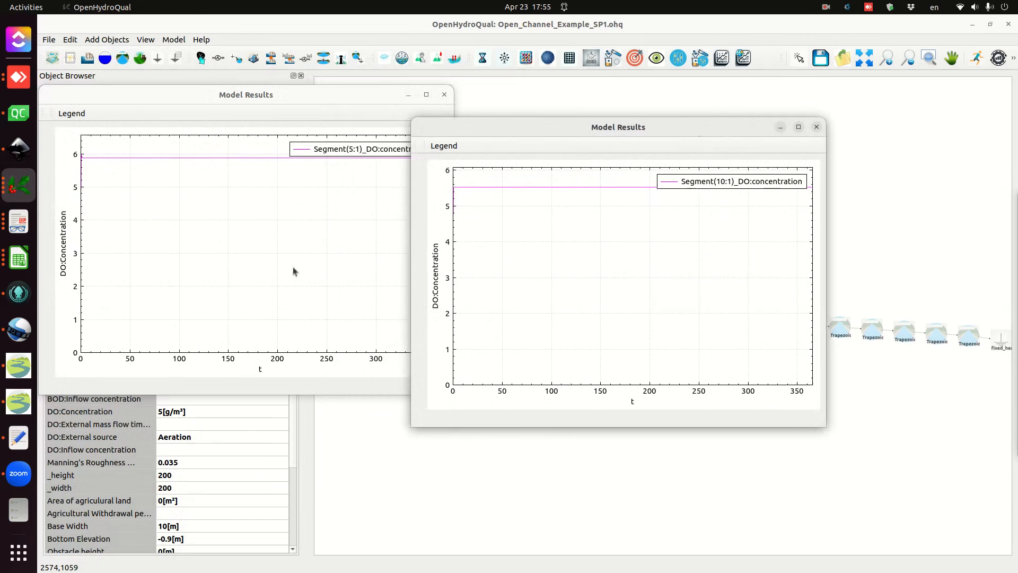
{"action": "right_click", "coordinate": [292, 266]}
{"action": "left_click", "coordinate": [321, 315]}
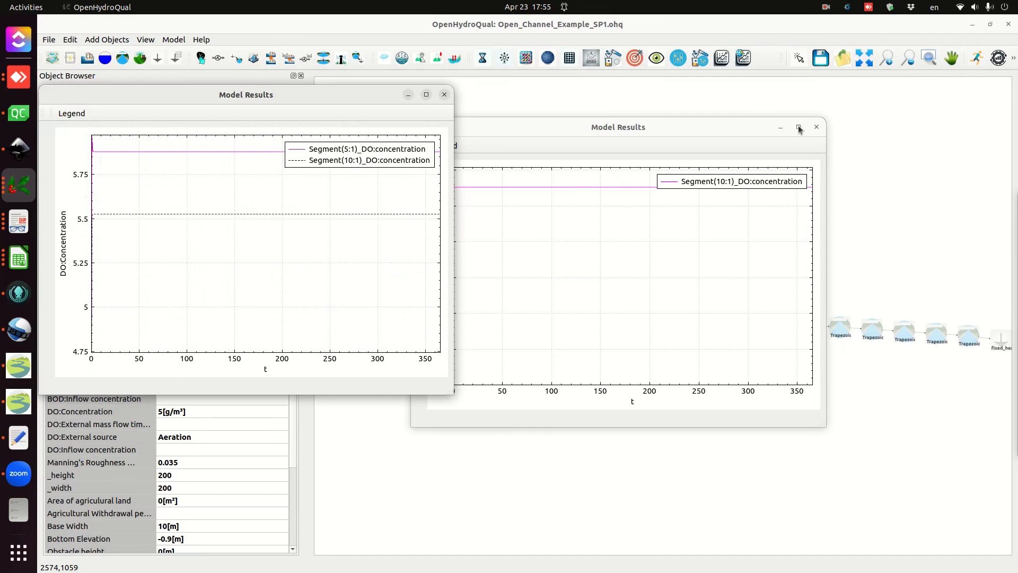
{"action": "left_click", "coordinate": [816, 127]}
Plot the DO concentration results of Segment(15:1) and copy the curve.
{"action": "left_click", "coordinate": [745, 328]}
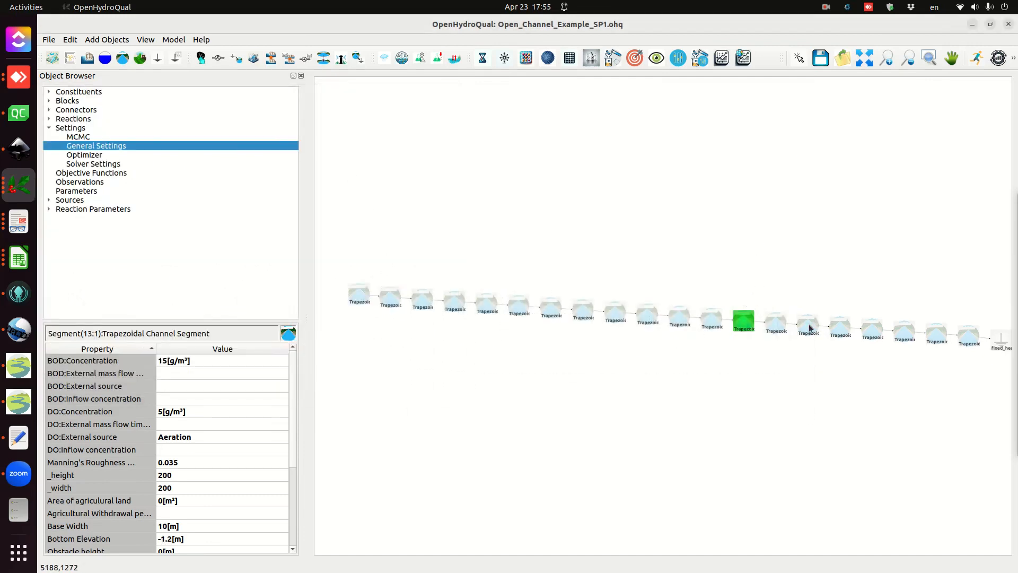
{"action": "left_click", "coordinate": [809, 324]}
{"action": "right_click", "coordinate": [809, 328]}
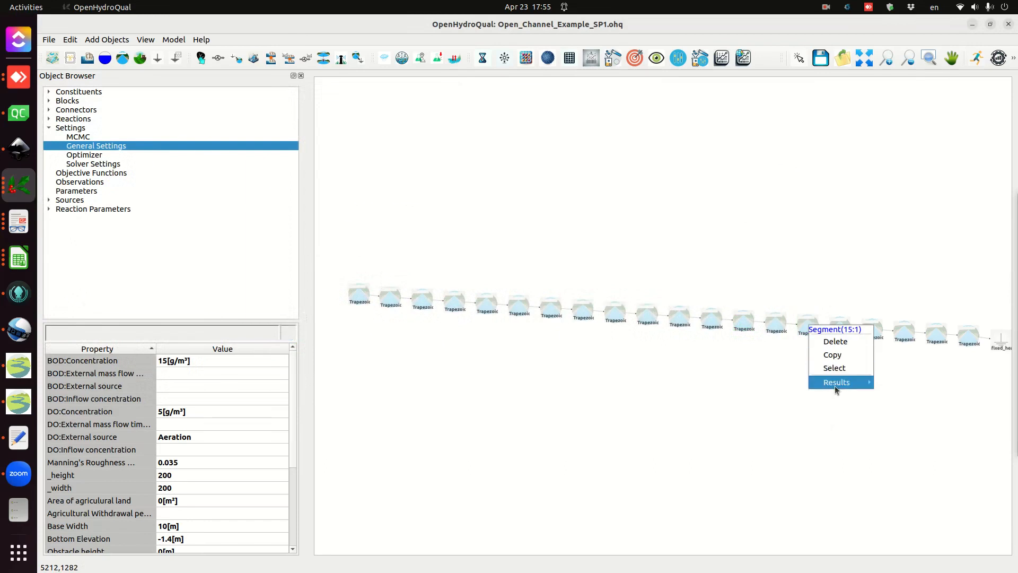
{"action": "mouse_move", "coordinate": [835, 385]}
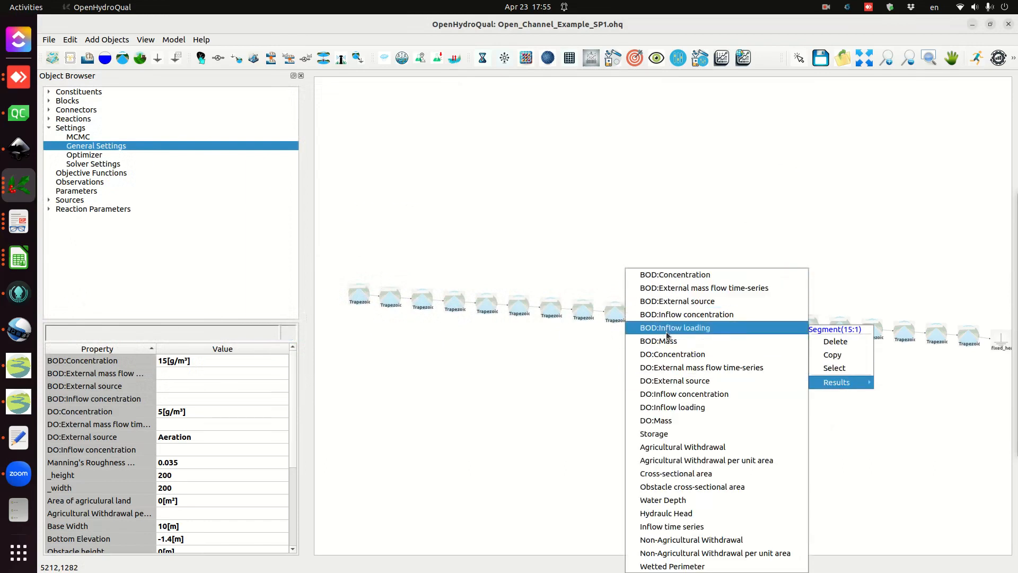
{"action": "left_click", "coordinate": [671, 355]}
{"action": "right_click", "coordinate": [240, 203]}
{"action": "left_click", "coordinate": [260, 225]}
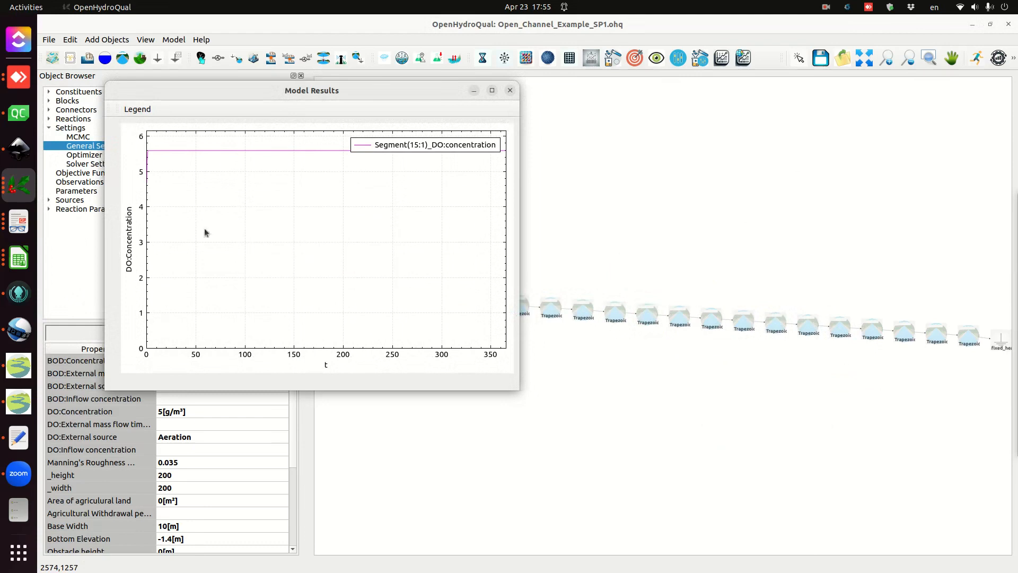
Paste the Segment(15:1) DO curve into the combined plot and close the separate Segment(15:1) plot window.
{"action": "left_click", "coordinate": [18, 185]}
{"action": "scroll", "coordinate": [84, 339], "scroll_direction": "down", "scroll_amount": 2}
{"action": "left_click", "coordinate": [104, 416]}
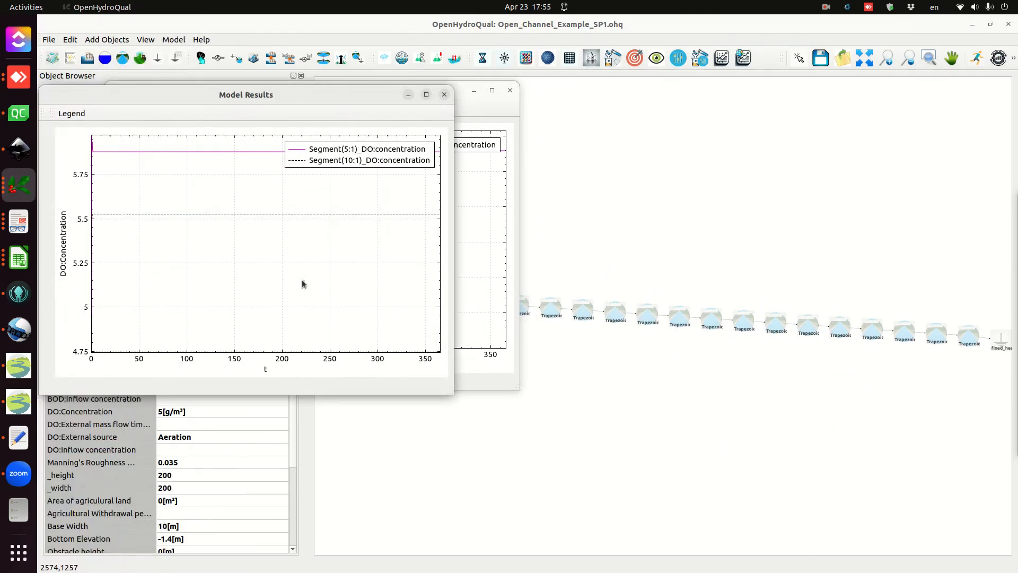
{"action": "right_click", "coordinate": [302, 281]}
{"action": "mouse_move", "coordinate": [345, 344]}
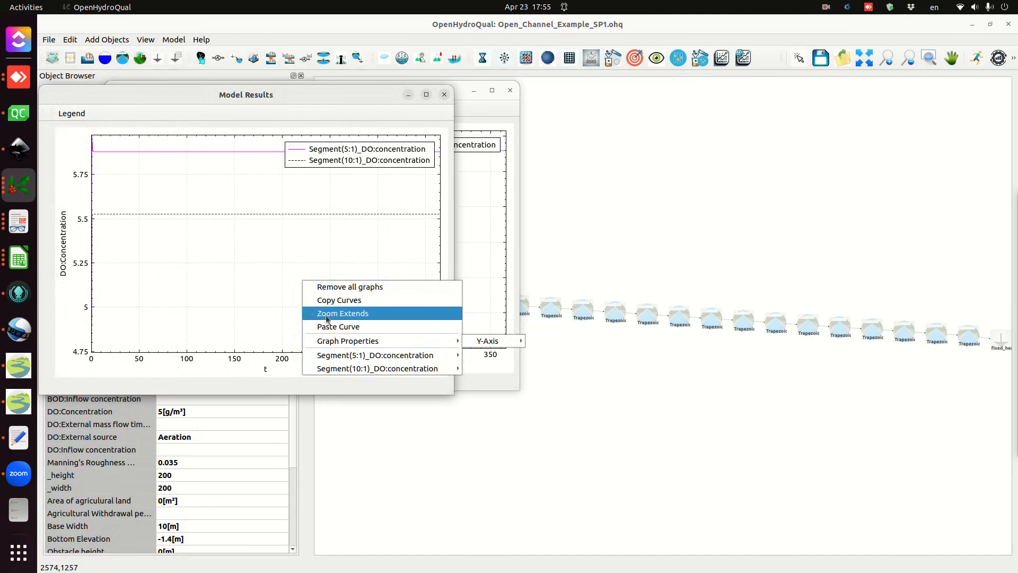
{"action": "left_click", "coordinate": [336, 328]}
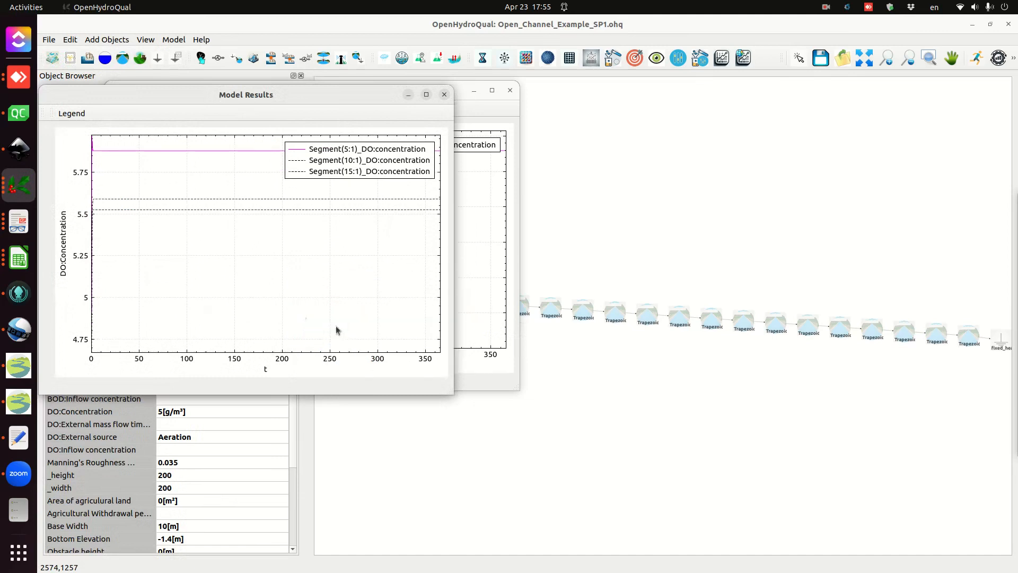
{"action": "left_click", "coordinate": [510, 90]}
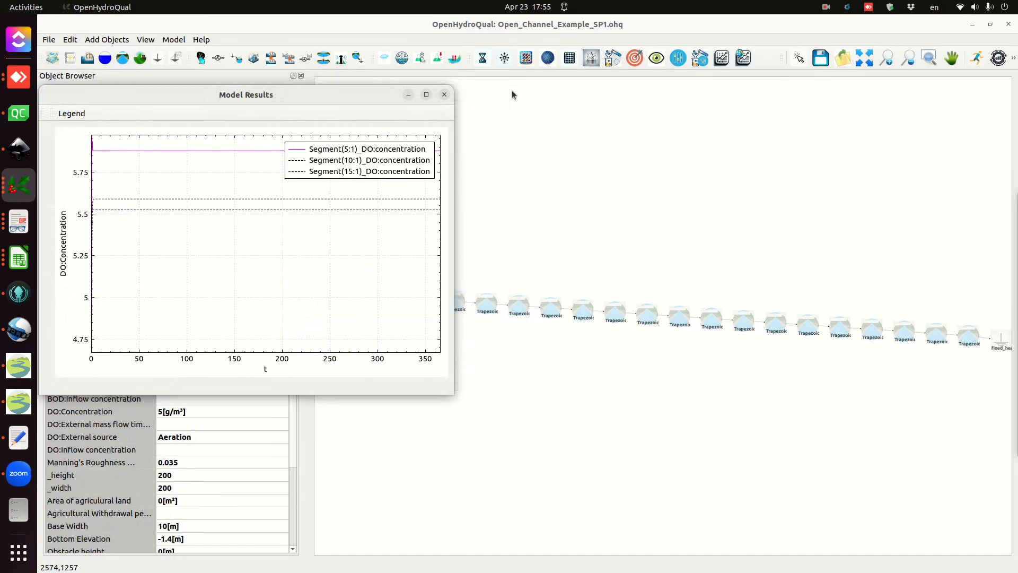
Plot the DO concentration results of Segment(20:1) and copy the curve.
{"action": "left_click", "coordinate": [975, 338]}
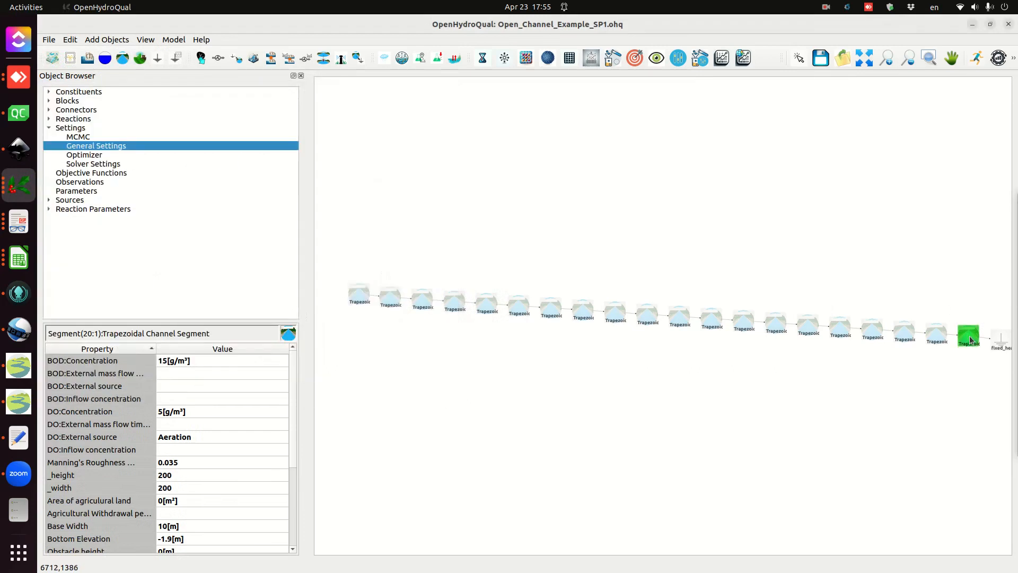
{"action": "right_click", "coordinate": [975, 337]}
{"action": "mouse_move", "coordinate": [978, 397]}
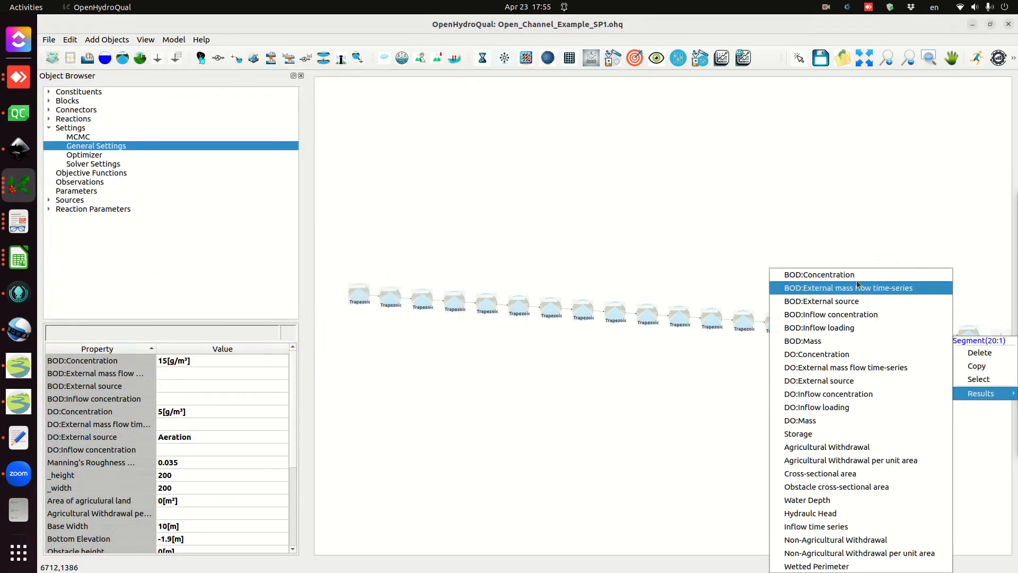
{"action": "left_click", "coordinate": [823, 354]}
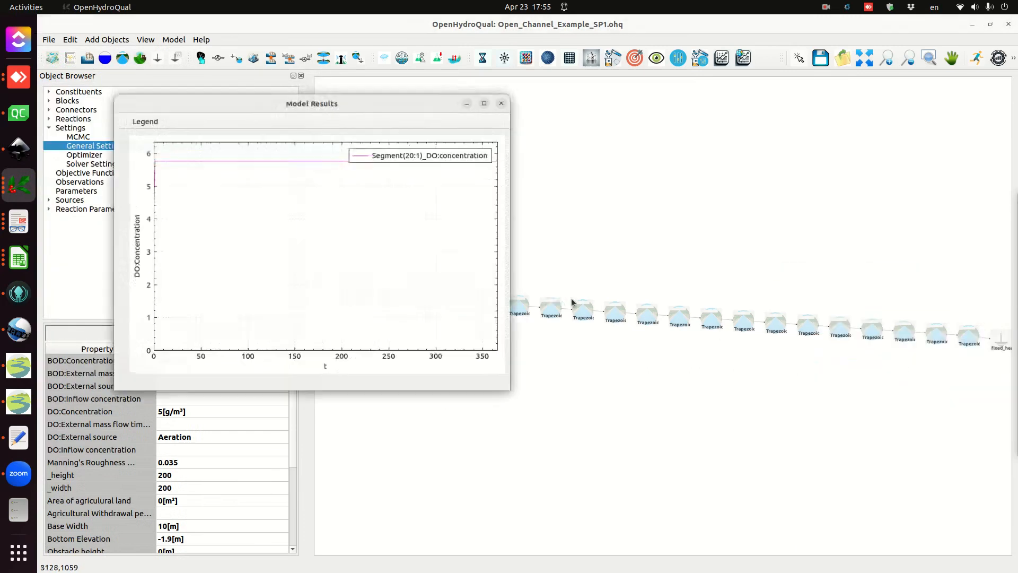
{"action": "right_click", "coordinate": [238, 232]}
{"action": "left_click", "coordinate": [270, 250]}
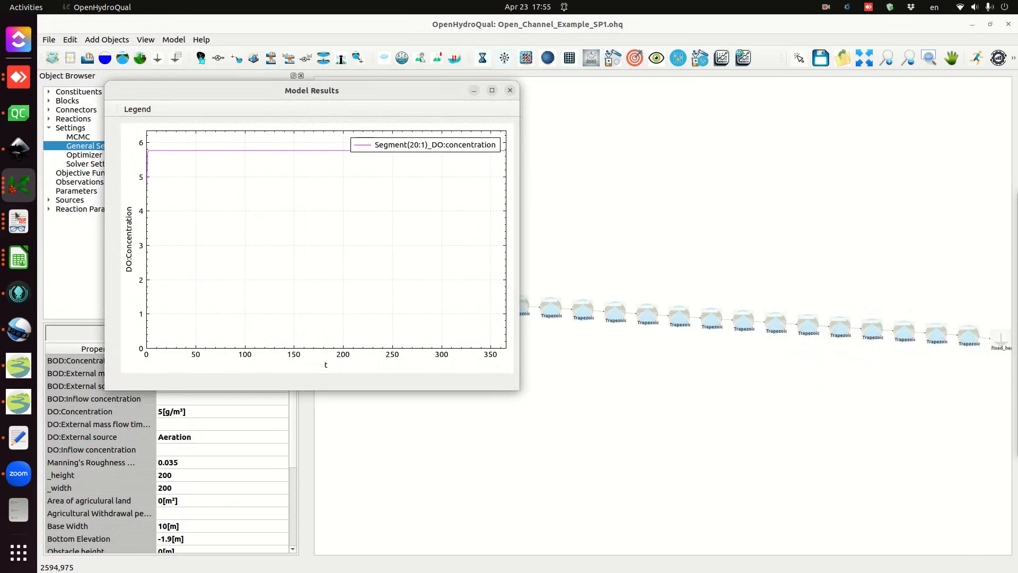
Paste the Segment(20:1) DO curve into the combined plot, move that plot aside and close the separate Segment(20:1) plot window.
{"action": "left_click", "coordinate": [19, 187]}
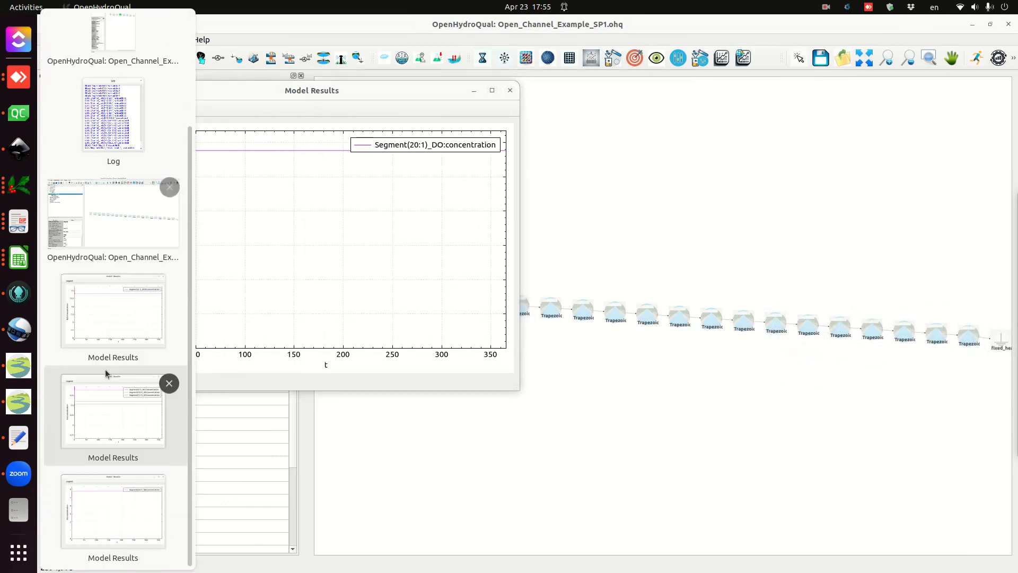
{"action": "left_click", "coordinate": [99, 414]}
{"action": "right_click", "coordinate": [320, 303]}
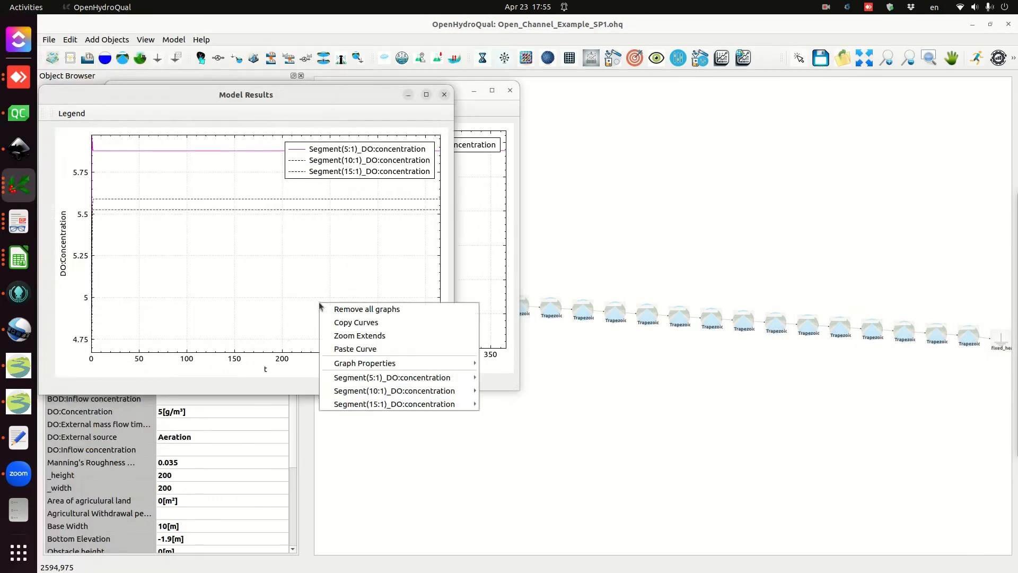
{"action": "left_click", "coordinate": [353, 348]}
{"action": "left_click_drag", "start_coordinate": [249, 92], "coordinate": [507, 125]}
{"action": "left_click", "coordinate": [510, 91]}
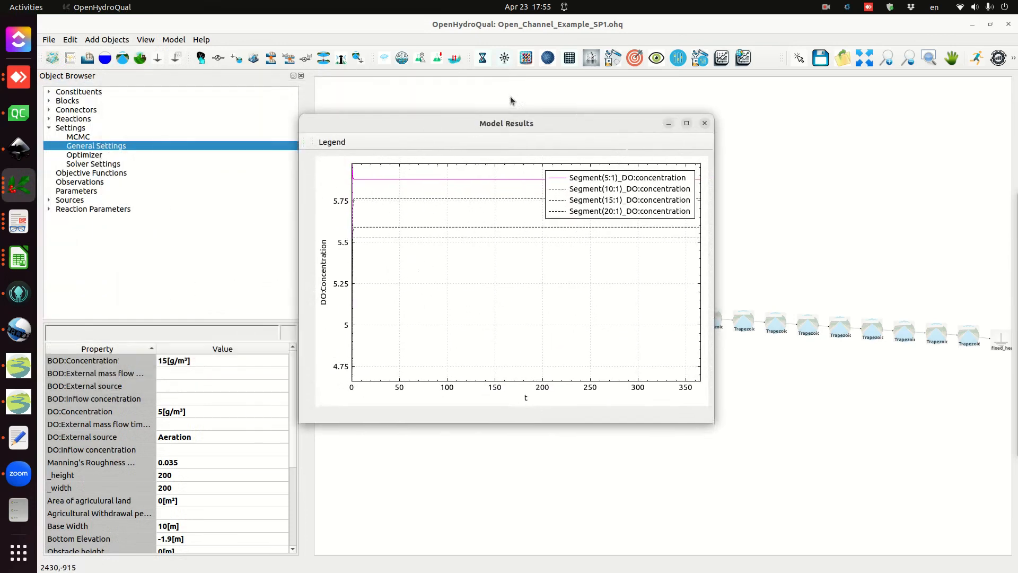
Set the colour of the Segment(10:1) DO curve to Blue in the combined plot.
{"action": "right_click", "coordinate": [441, 298]}
{"action": "mouse_move", "coordinate": [500, 392]}
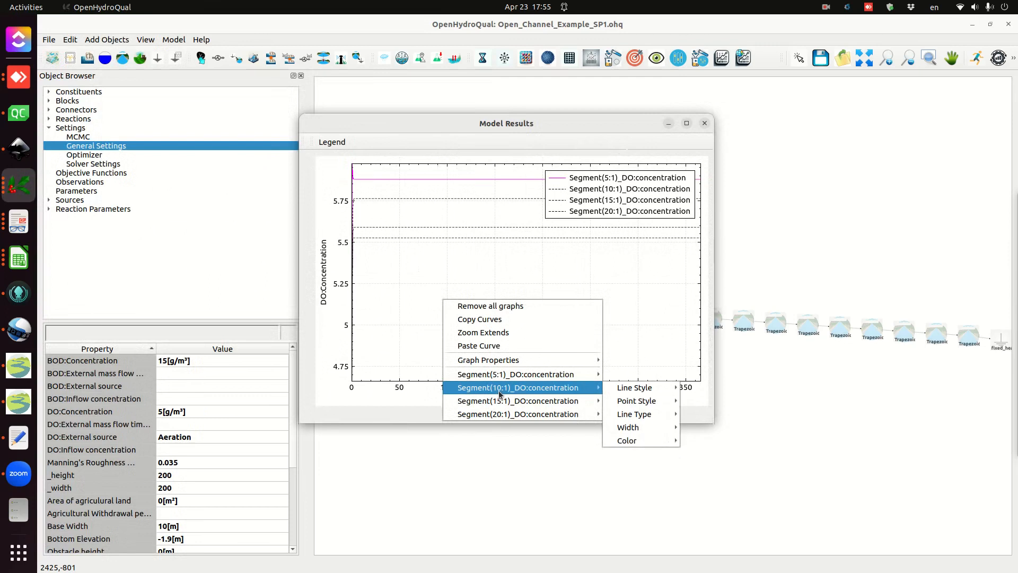
{"action": "mouse_move", "coordinate": [525, 378]}
{"action": "mouse_move", "coordinate": [627, 439]}
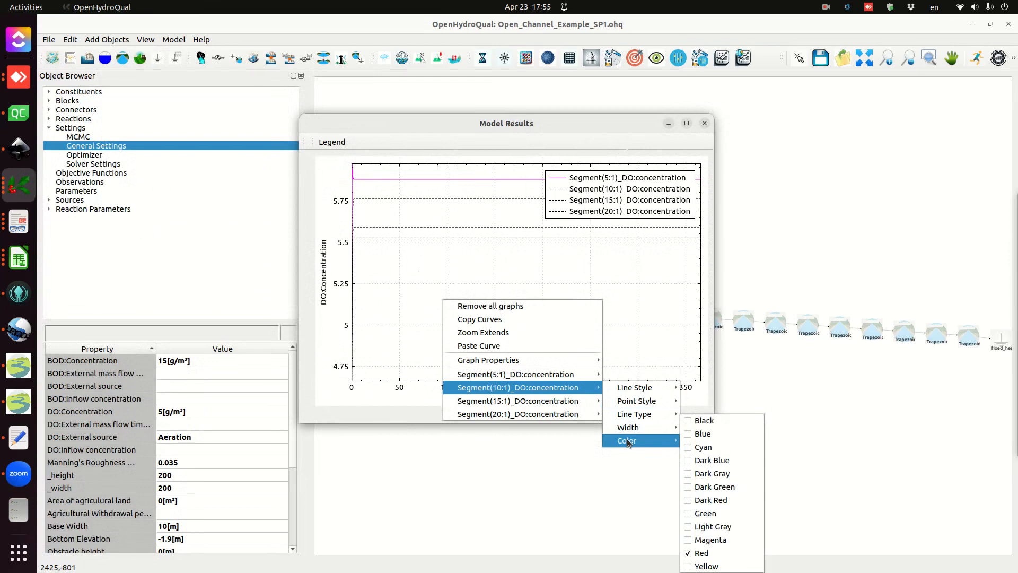
{"action": "left_click", "coordinate": [689, 434]}
Set the colour of the Segment(15:1) DO curve to Green in the combined plot.
{"action": "right_click", "coordinate": [461, 312]}
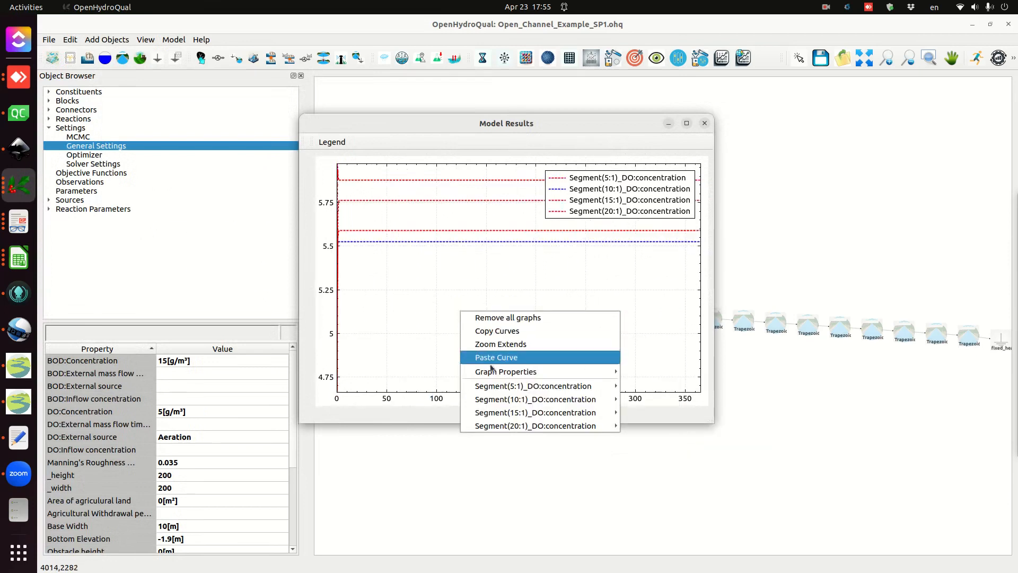
{"action": "mouse_move", "coordinate": [536, 412]}
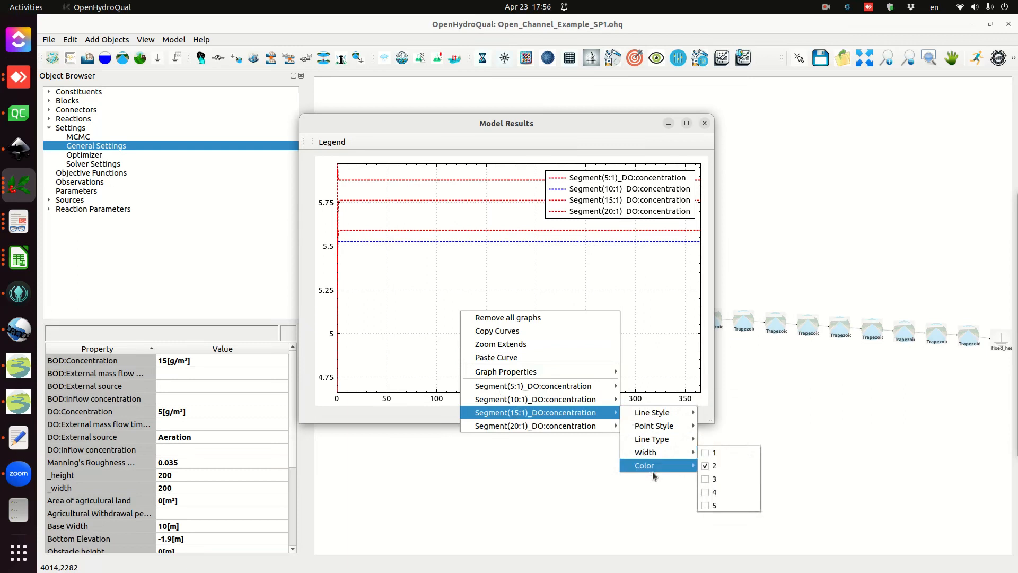
{"action": "mouse_move", "coordinate": [656, 466]}
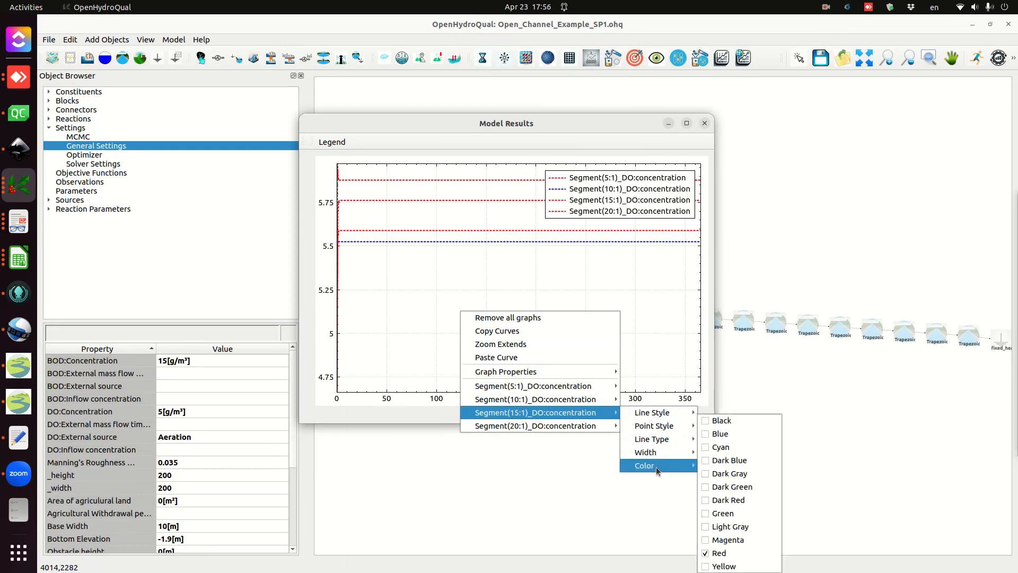
{"action": "left_click", "coordinate": [721, 513]}
Set the colour of the Segment(20:1) DO curve to Black and close the combined plot window.
{"action": "right_click", "coordinate": [438, 305]}
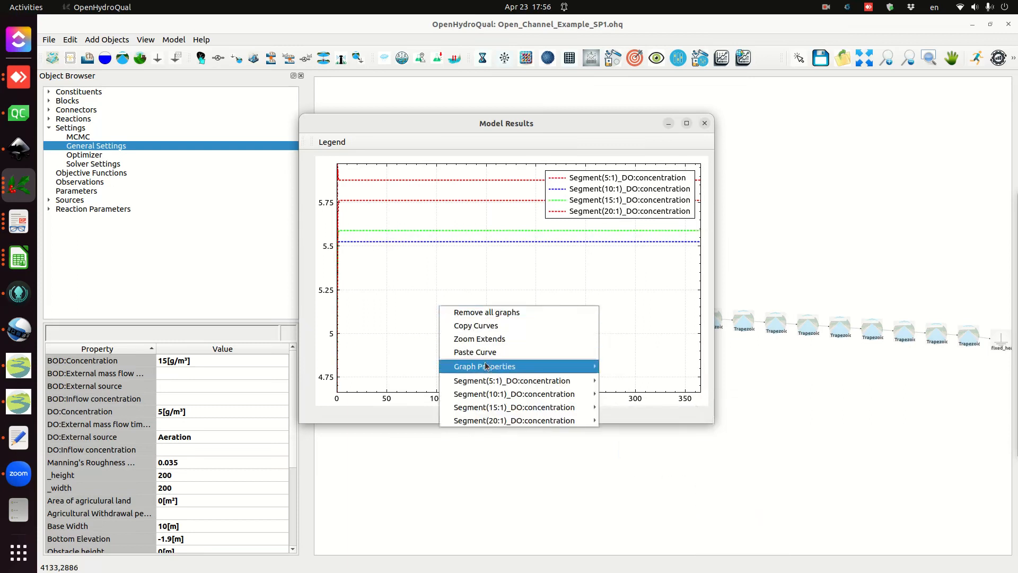
{"action": "mouse_move", "coordinate": [527, 422]}
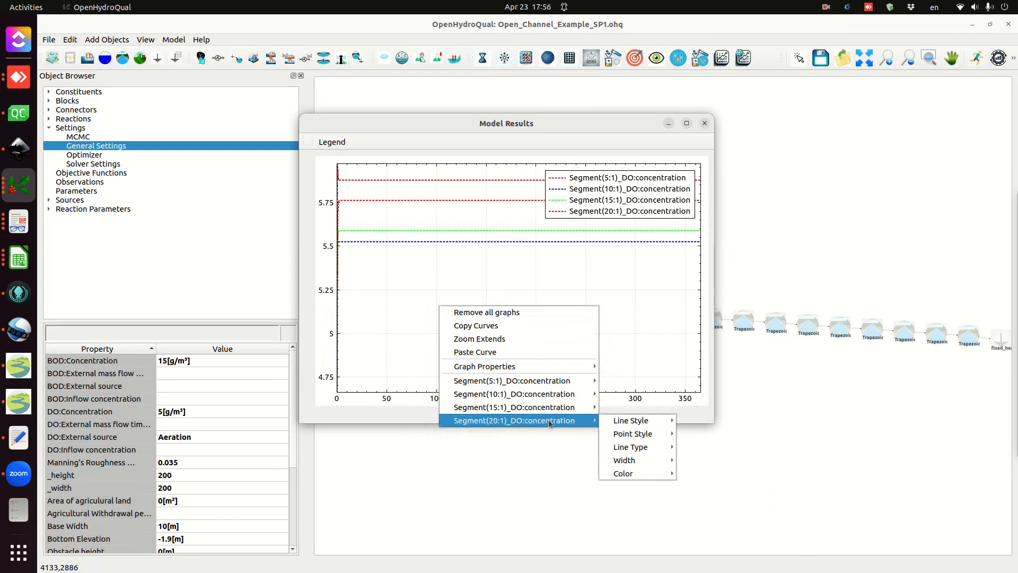
{"action": "mouse_move", "coordinate": [659, 476]}
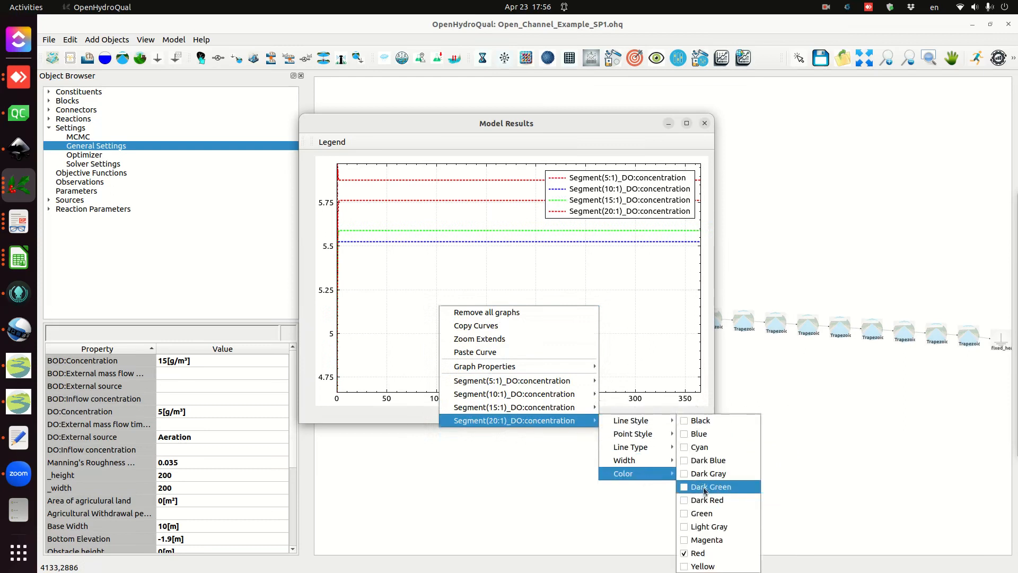
{"action": "left_click", "coordinate": [694, 421]}
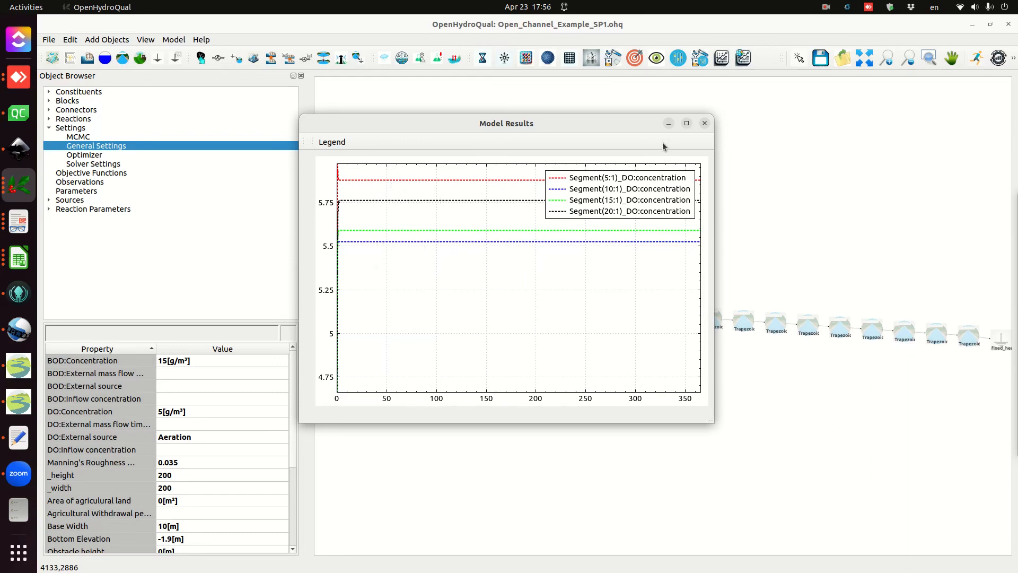
{"action": "left_click", "coordinate": [704, 123]}
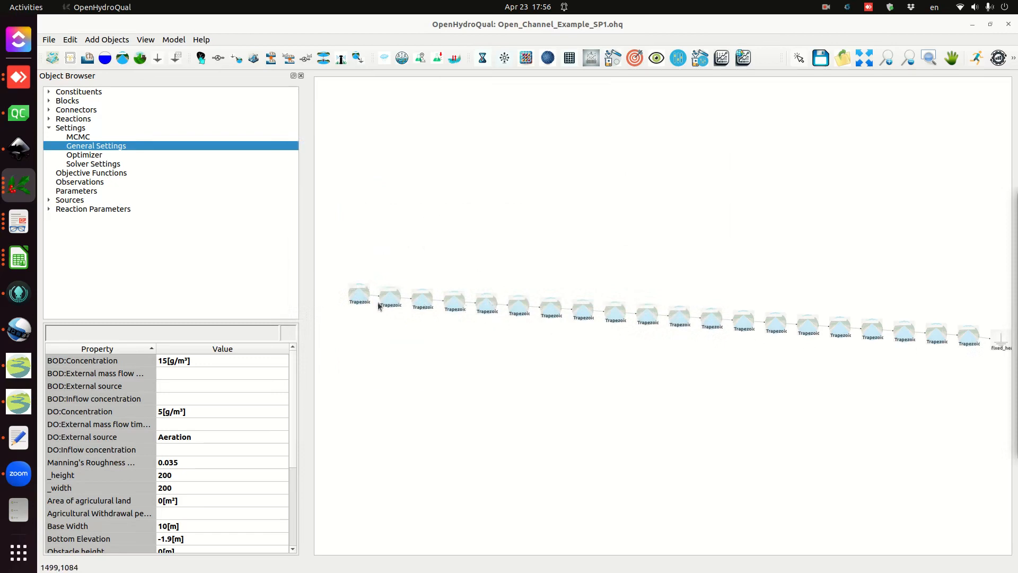
Plot the BOD concentration results of Segment(1:1).
{"action": "left_click", "coordinate": [360, 293]}
{"action": "right_click", "coordinate": [360, 293]}
{"action": "mouse_move", "coordinate": [383, 348]}
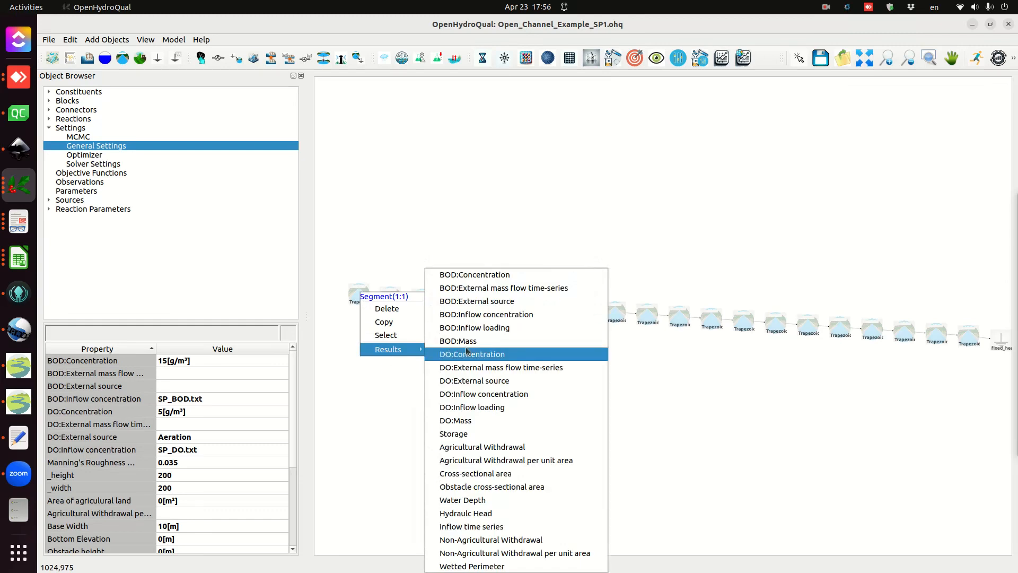
{"action": "left_click", "coordinate": [469, 276]}
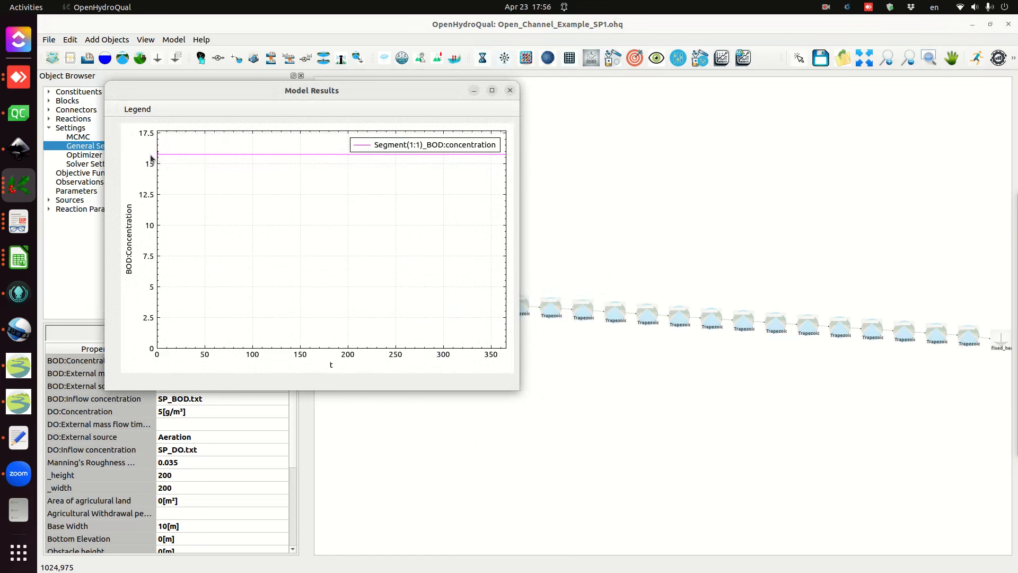
Plot the BOD concentration results of Segment(5:1), then close its results window.
{"action": "left_click_drag", "start_coordinate": [348, 89], "coordinate": [631, 352]}
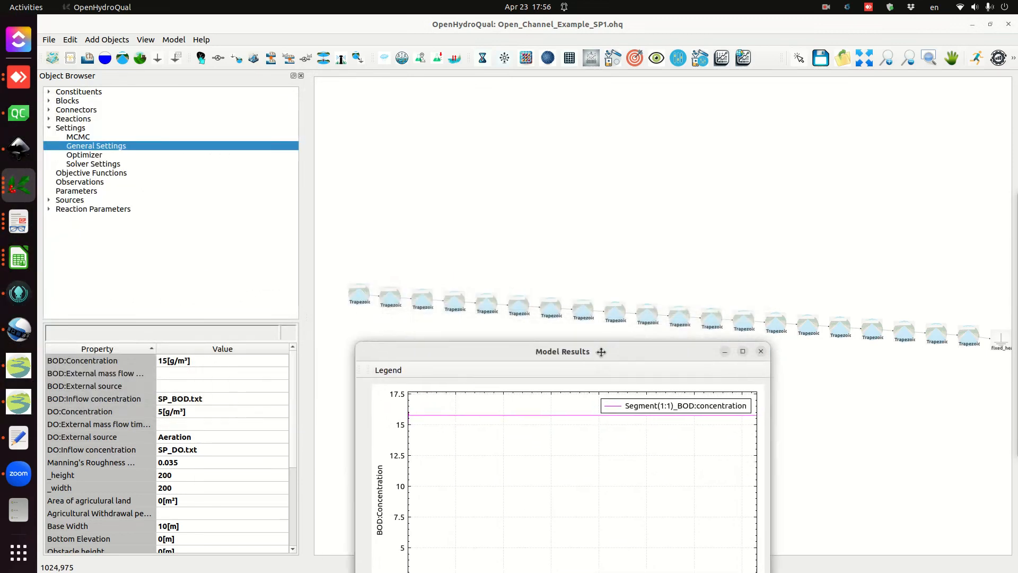
{"action": "left_click", "coordinate": [525, 309]}
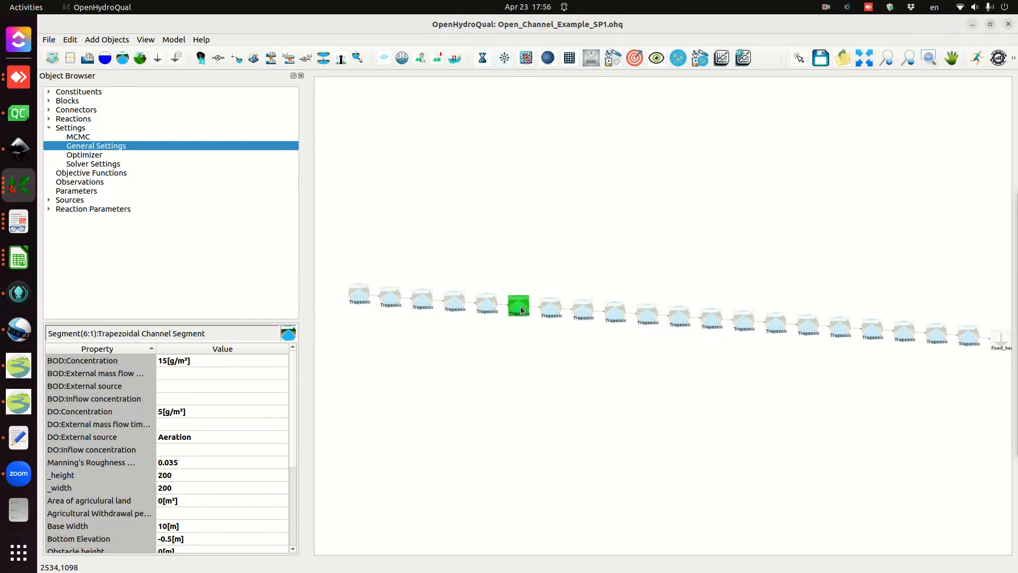
{"action": "left_click", "coordinate": [486, 307]}
{"action": "right_click", "coordinate": [488, 306]}
{"action": "mouse_move", "coordinate": [527, 362]}
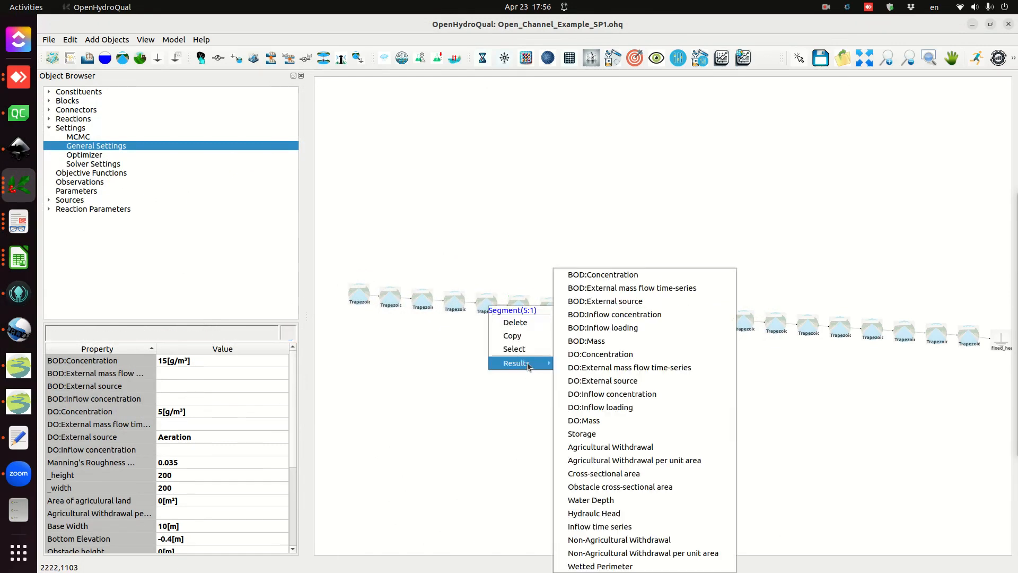
{"action": "left_click", "coordinate": [601, 275]}
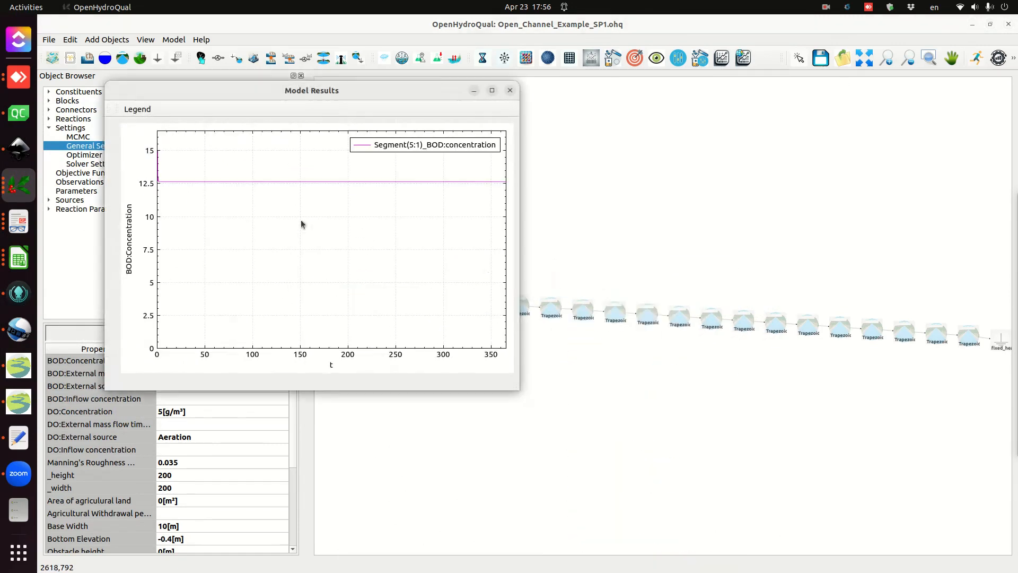
{"action": "left_click", "coordinate": [510, 90]}
Plot the BOD concentration results of Segment(20:1), the last channel segment, and close the plot window.
{"action": "left_click", "coordinate": [962, 339]}
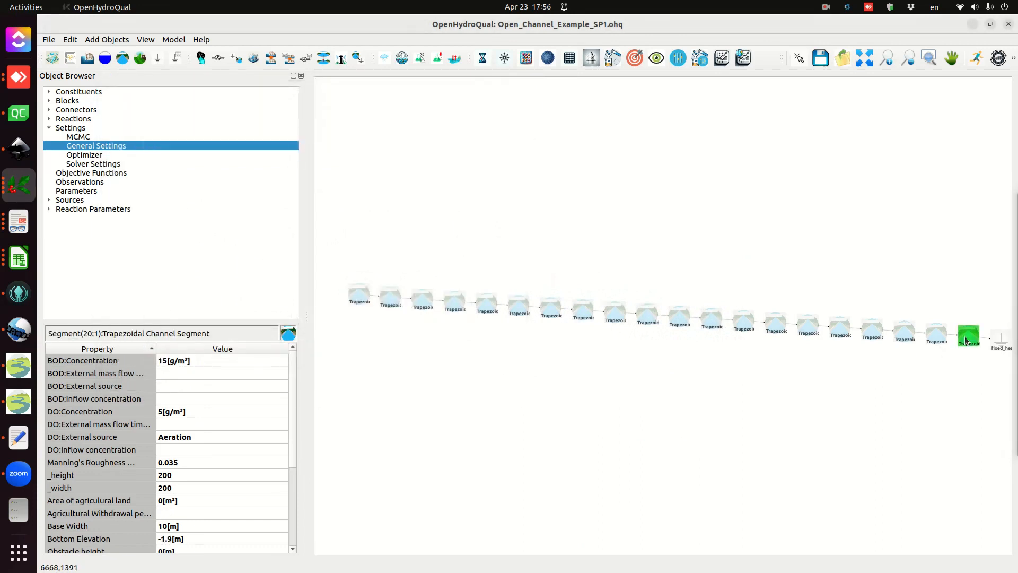
{"action": "right_click", "coordinate": [962, 339]}
{"action": "mouse_move", "coordinate": [972, 395]}
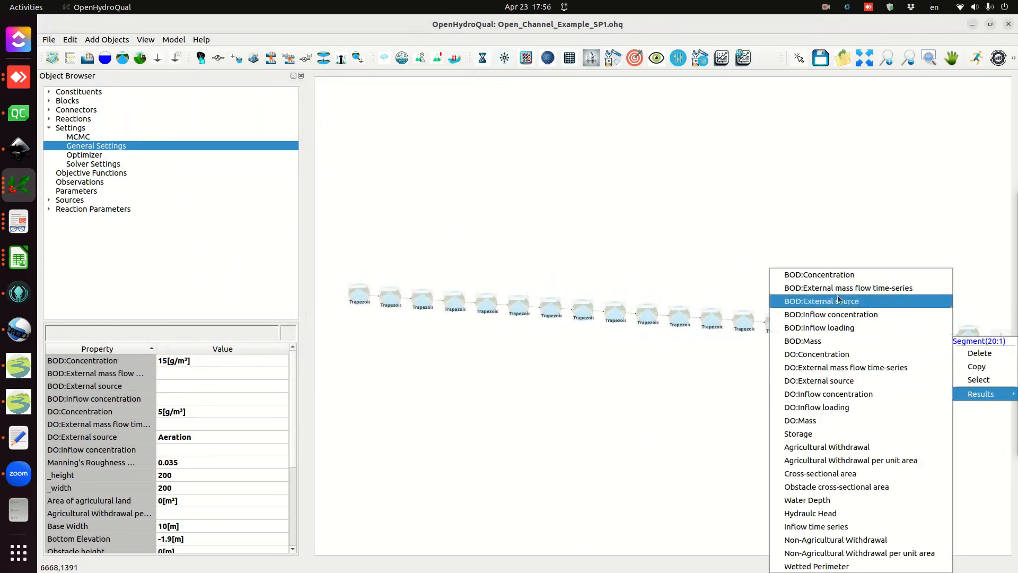
{"action": "left_click", "coordinate": [835, 275]}
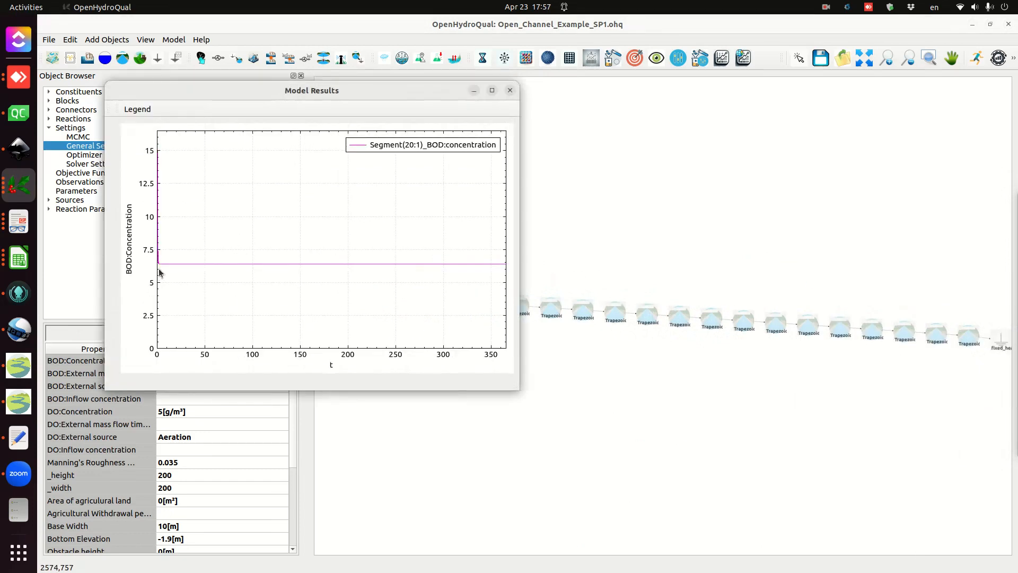
{"action": "left_click", "coordinate": [510, 90]}
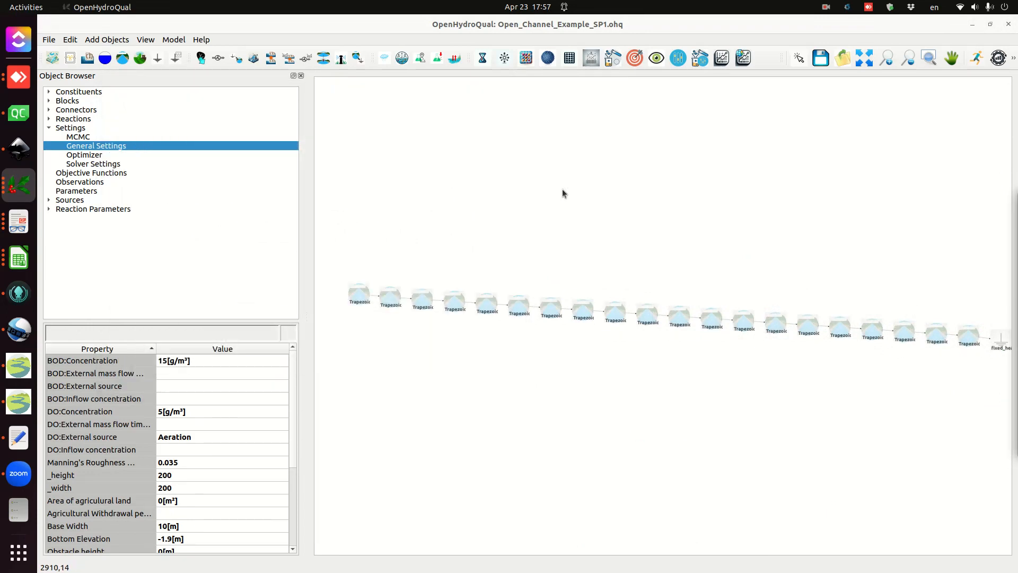